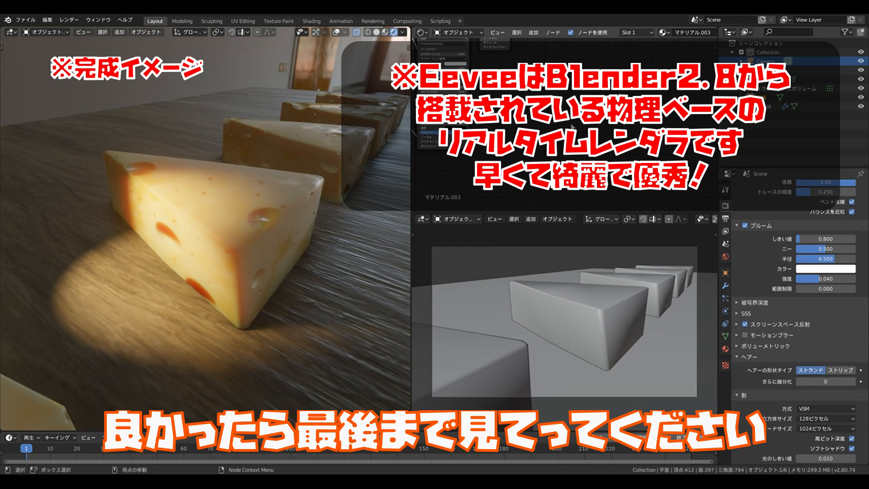
pyautogui.moveTo(528, 109); pyautogui.dragTo(664, 140, button='middle')
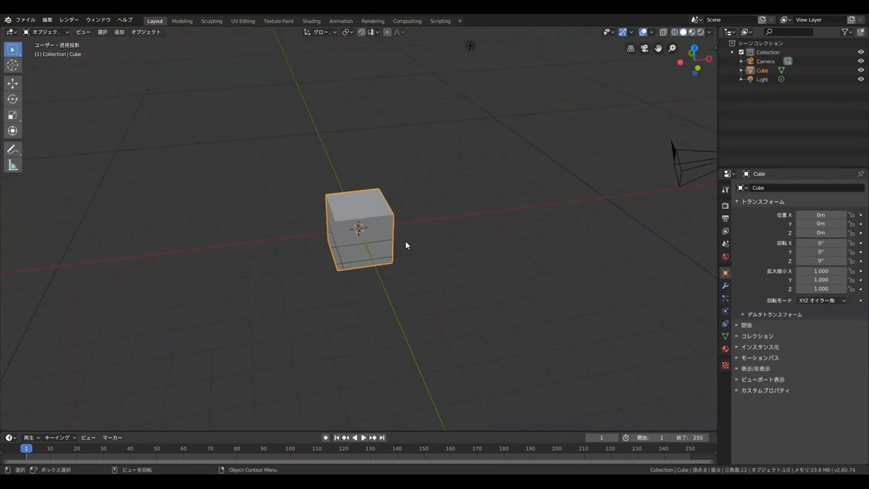
# Step: Delete the default cube and add a new cube mesh at the origin
pyautogui.moveTo(405, 245); pyautogui.dragTo(423, 233, button='middle')
pyautogui.press('x')
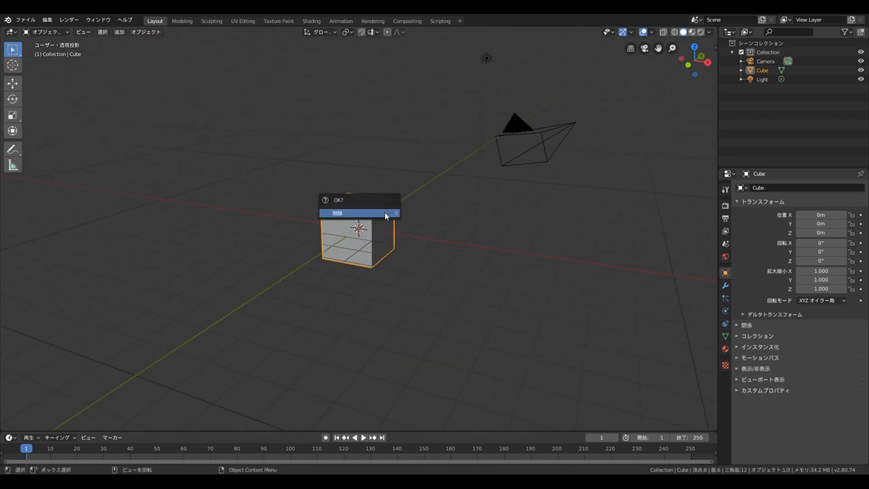
pyautogui.click(385, 213)
pyautogui.hotkey('shift', 'a')
pyautogui.moveTo(386, 212)
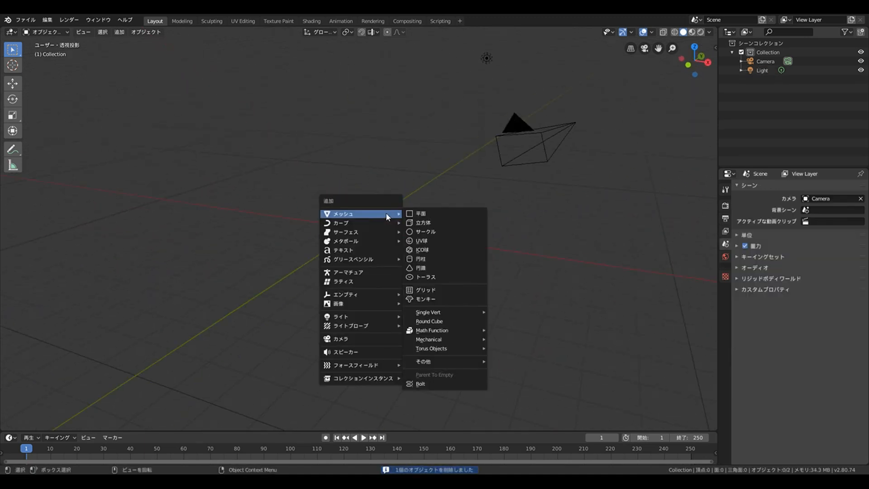
pyautogui.click(451, 221)
pyautogui.moveTo(273, 229); pyautogui.dragTo(406, 230, button='middle')
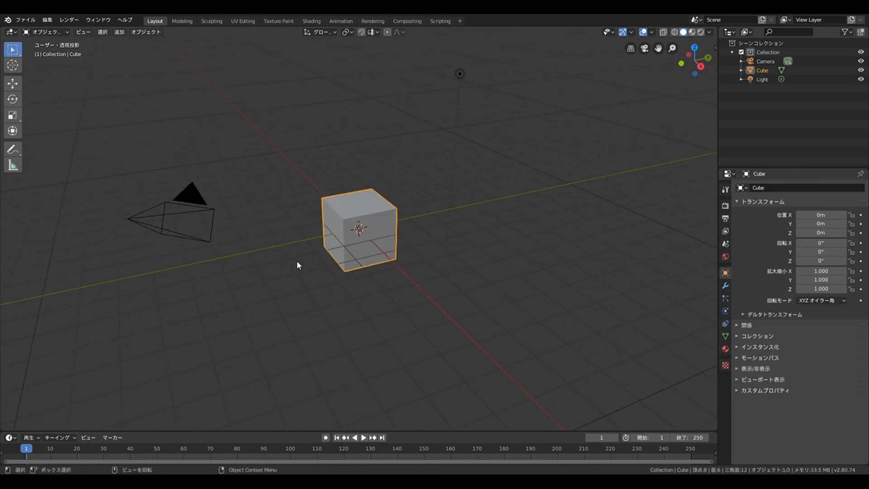
# Step: Stretch the cube along the X axis to a scale of about 2.07
pyautogui.moveTo(298, 263); pyautogui.dragTo(331, 262, button='middle')
pyautogui.press('s')
pyautogui.press('x')
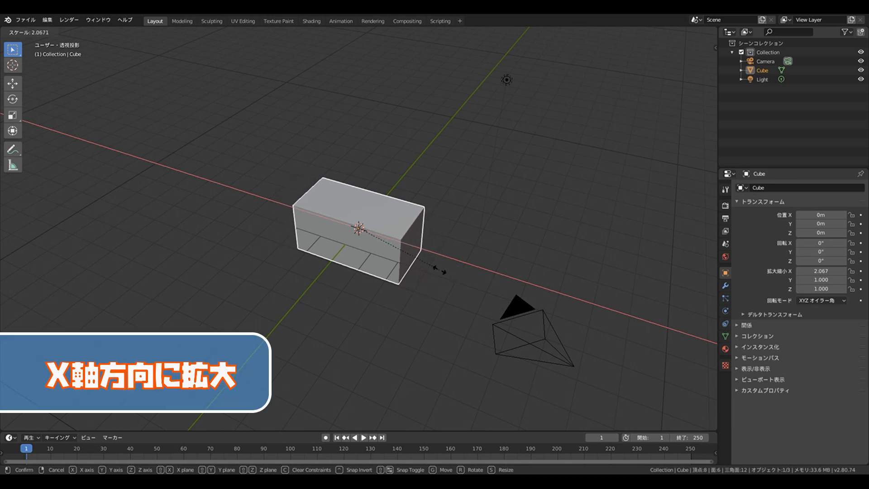
pyautogui.click(259, 263)
# Step: Shrink the four vertices of one short end face along Y almost to an edge to form a wedge, and return to Object Mode
pyautogui.moveTo(259, 264); pyautogui.dragTo(380, 268, button='middle')
pyautogui.press('Tab')
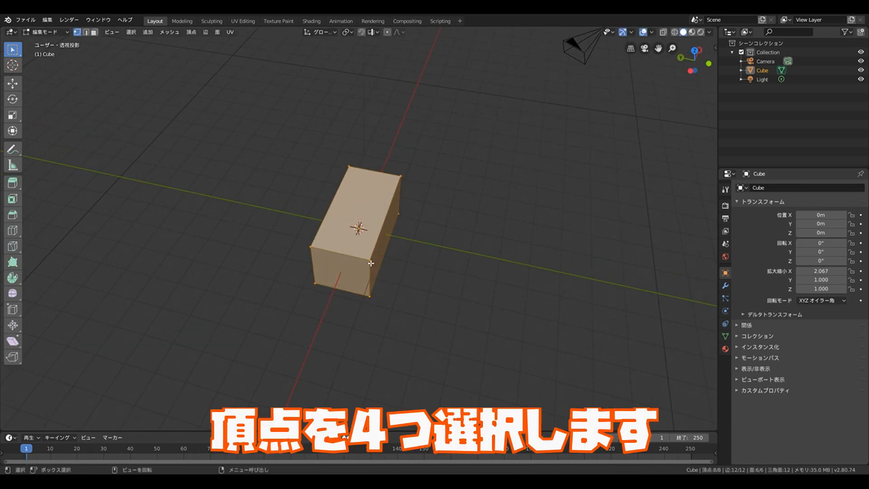
pyautogui.click(370, 260)
pyautogui.keyDown('shift'); pyautogui.click(369, 294); pyautogui.keyUp('shift')
pyautogui.keyDown('shift'); pyautogui.click(314, 284); pyautogui.keyUp('shift')
pyautogui.keyDown('shift'); pyautogui.click(310, 247); pyautogui.keyUp('shift')
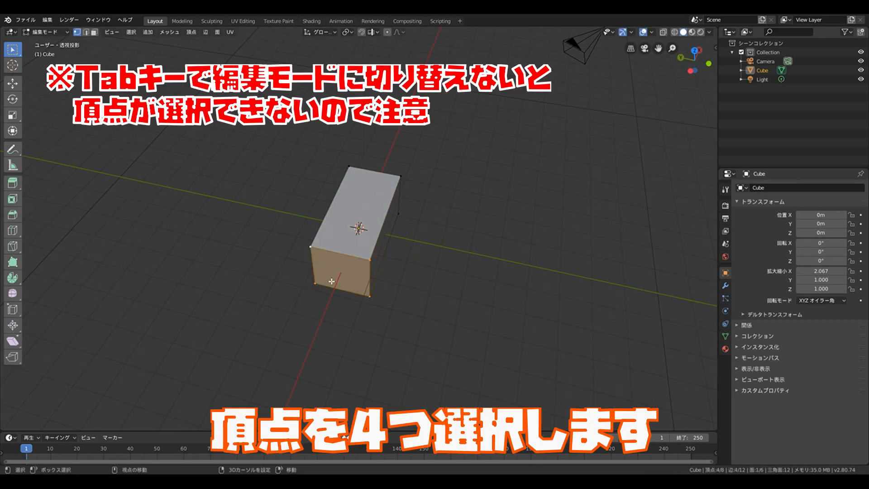
pyautogui.moveTo(311, 247); pyautogui.dragTo(421, 285, button='middle')
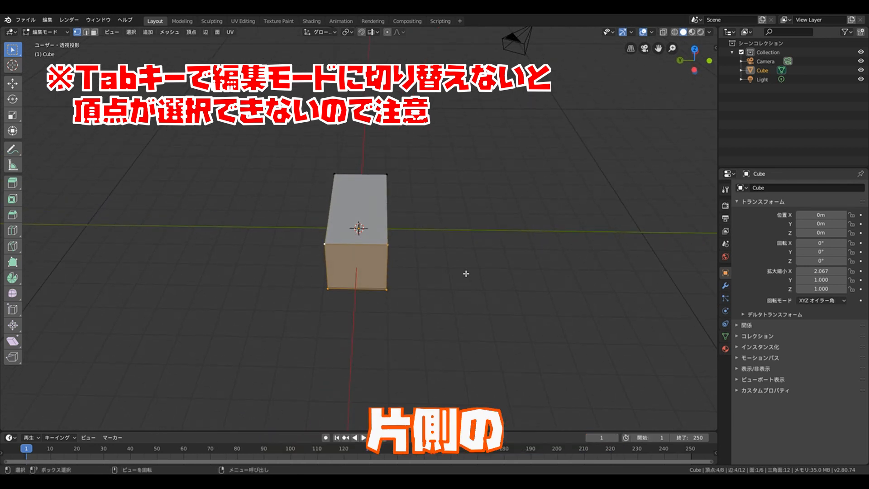
pyautogui.press('s')
pyautogui.press('y')
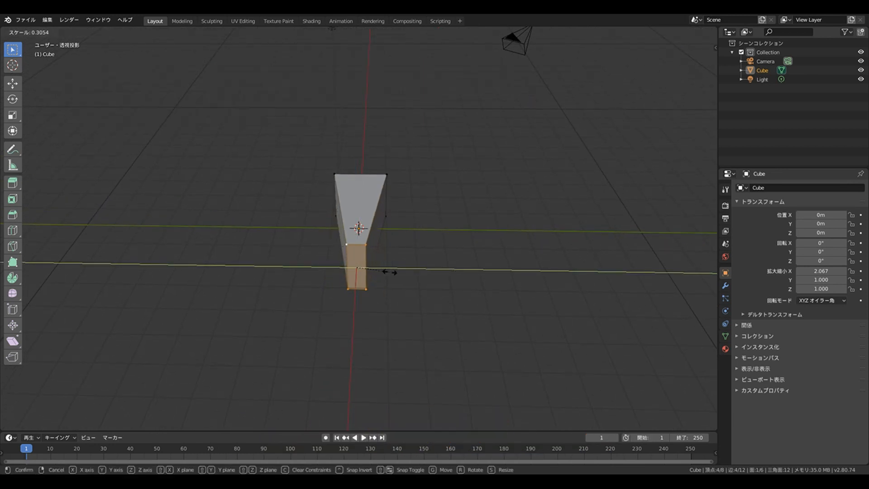
pyautogui.click(364, 271)
pyautogui.moveTo(371, 270); pyautogui.dragTo(321, 231, button='middle')
pyautogui.press('Tab')
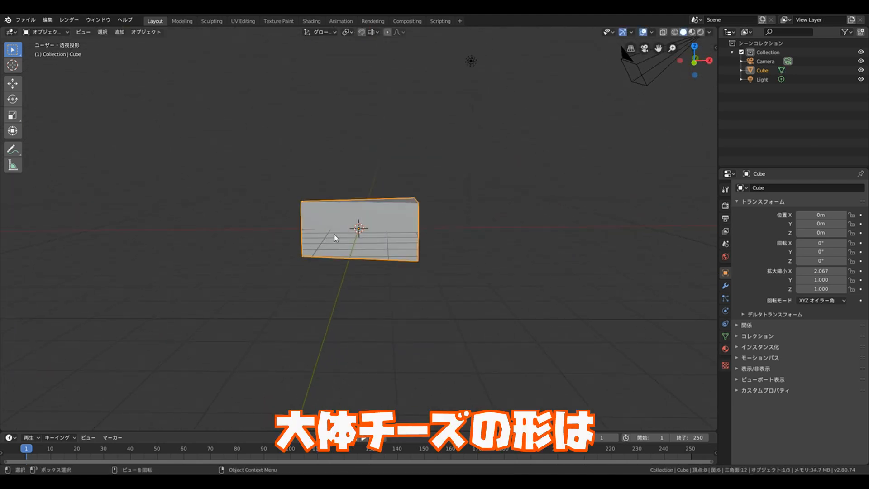
# Step: Bevel all edges of the wedge in edge select mode with a width of about 0.05 m
pyautogui.moveTo(469, 249); pyautogui.dragTo(446, 258, button='middle')
pyautogui.scroll(3, 441, 231)
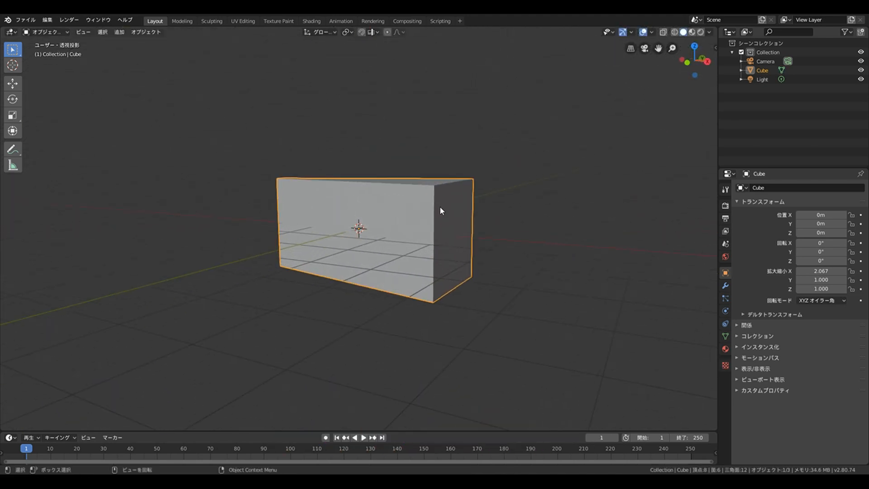
pyautogui.moveTo(440, 205); pyautogui.dragTo(437, 211, button='middle')
pyautogui.press('Tab')
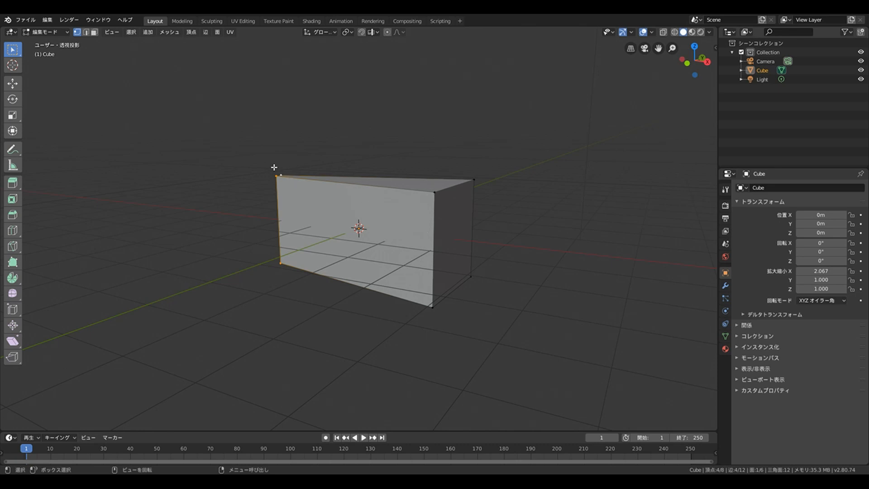
pyautogui.moveTo(432, 247); pyautogui.dragTo(349, 257, button='middle')
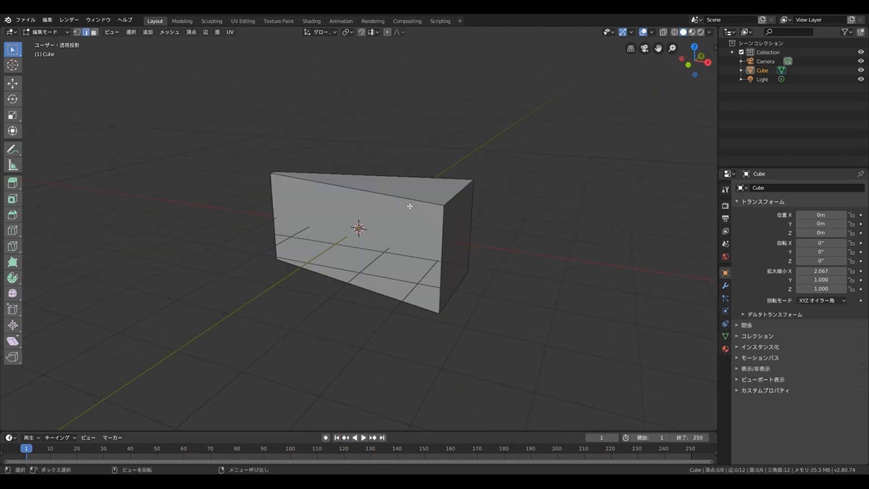
pyautogui.press('a')
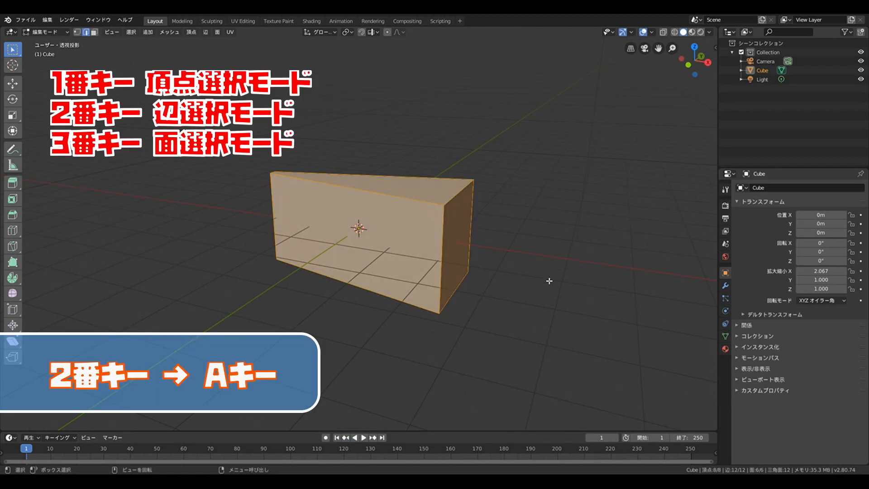
pyautogui.moveTo(550, 281); pyautogui.dragTo(550, 261, button='middle')
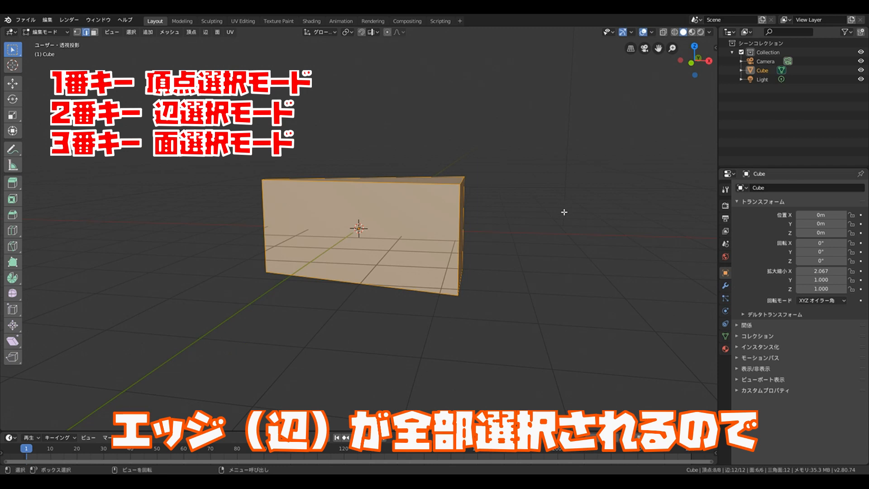
pyautogui.moveTo(525, 223); pyautogui.dragTo(506, 240, button='middle')
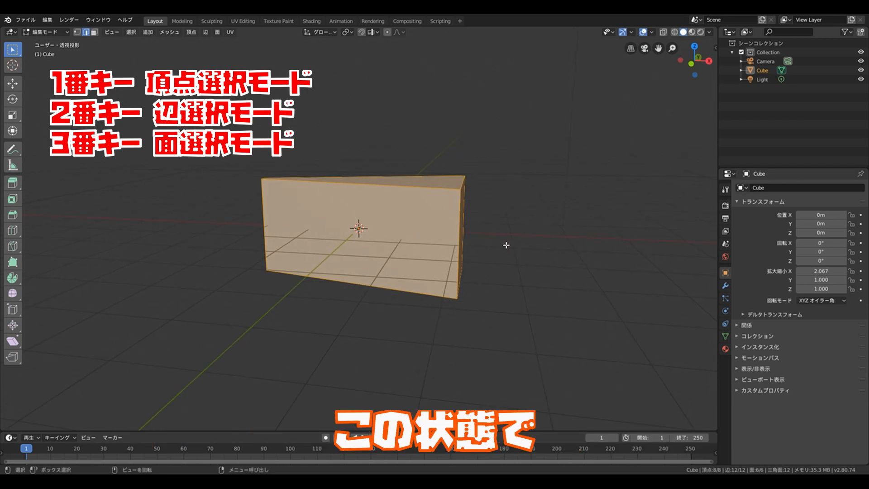
pyautogui.press('ctrl')
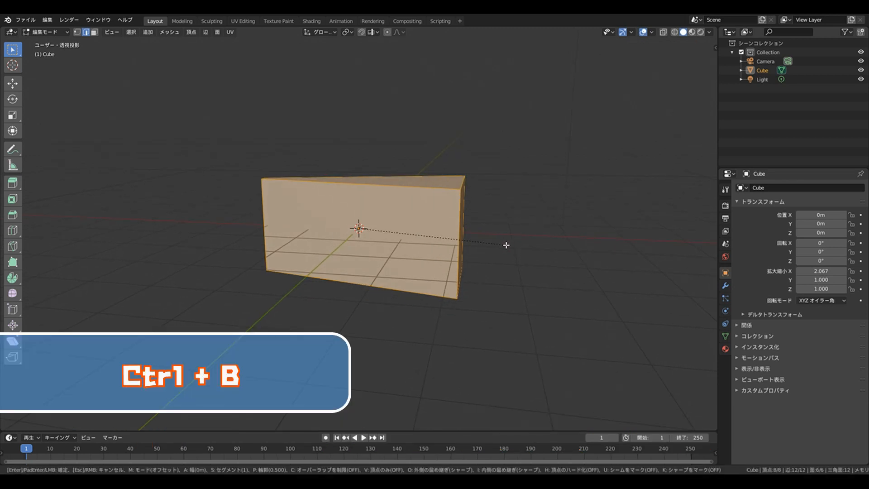
pyautogui.hotkey('ctrl', 'b')
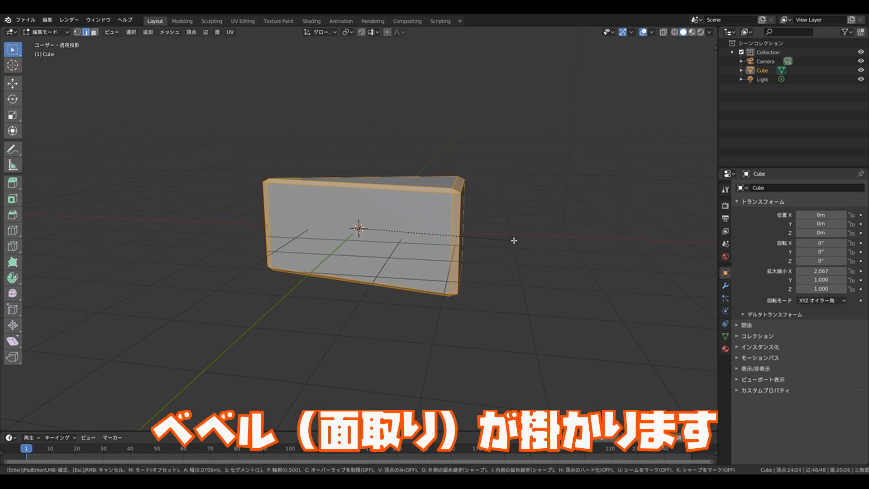
pyautogui.click(513, 240)
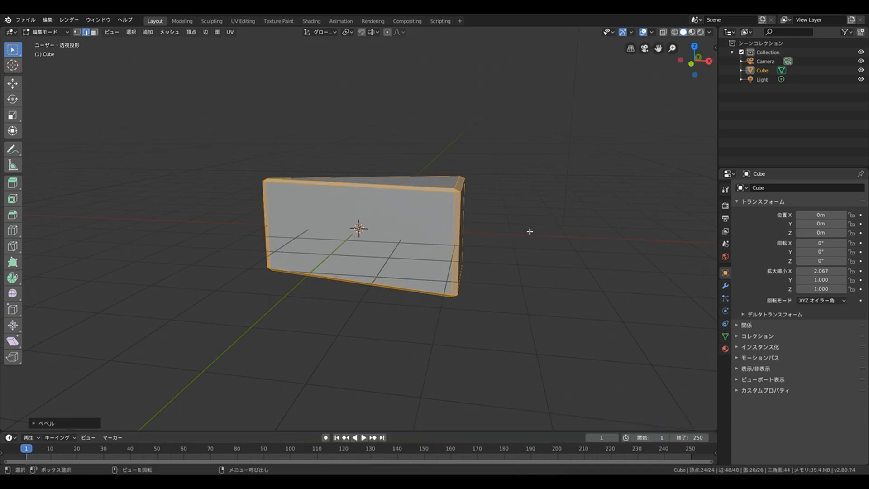
# Step: Set the bevel's segments to 2 and return to Object Mode
pyautogui.moveTo(449, 198); pyautogui.dragTo(544, 214, button='middle')
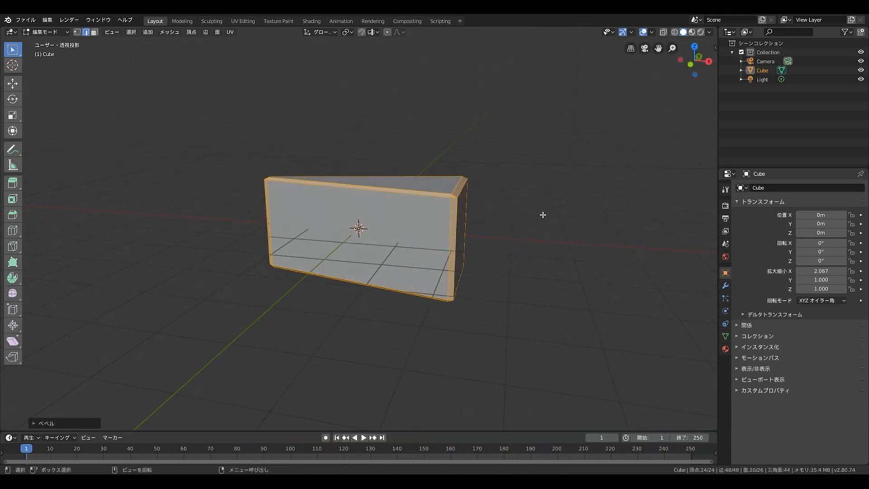
pyautogui.click(35, 423)
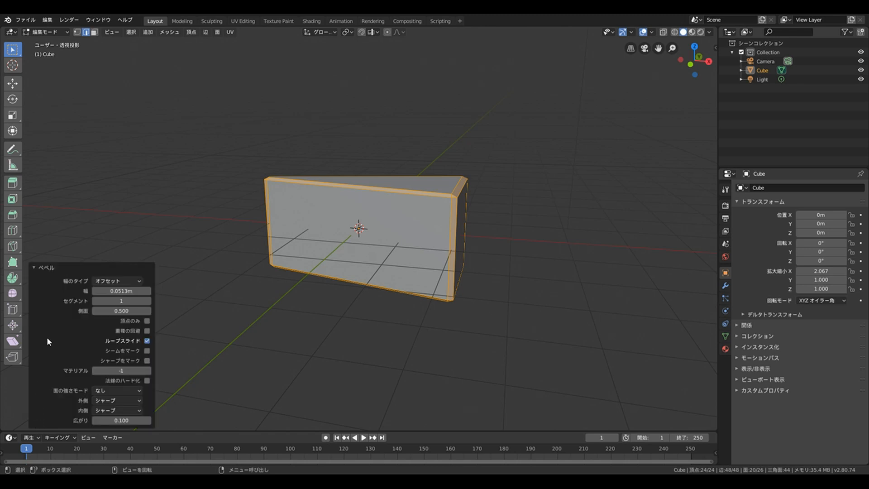
pyautogui.click(126, 301)
pyautogui.write('2')
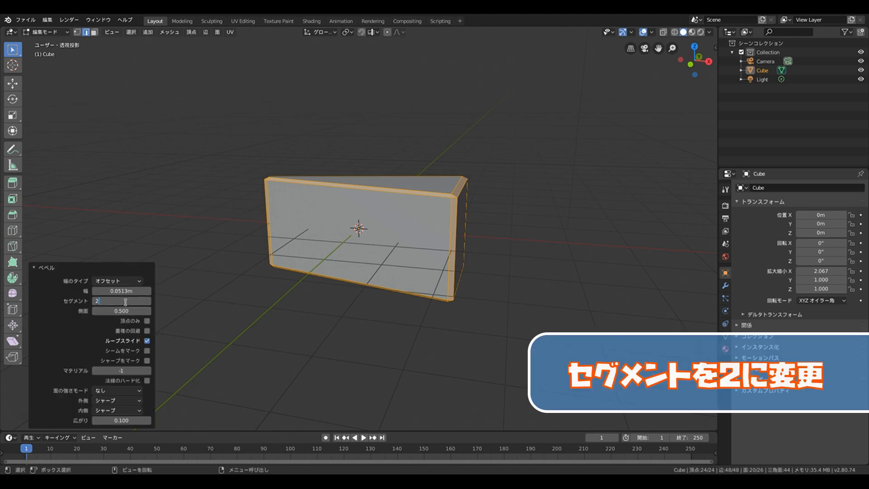
pyautogui.press('Return')
pyautogui.moveTo(470, 206); pyautogui.dragTo(490, 226, button='middle')
pyautogui.scroll(2, 494, 211)
pyautogui.press('Tab')
pyautogui.scroll(-3, 544, 170)
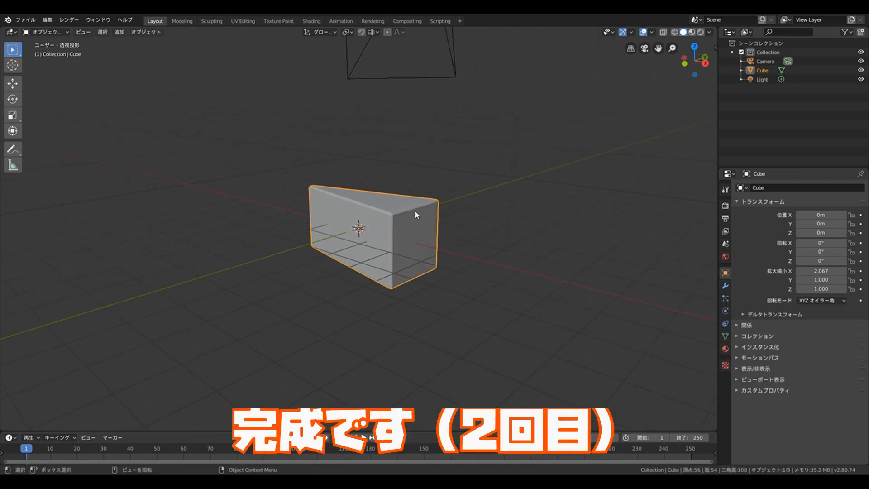
# Step: Apply smooth shading to the wedge in Object Mode and deselect it
pyautogui.press('Tab')
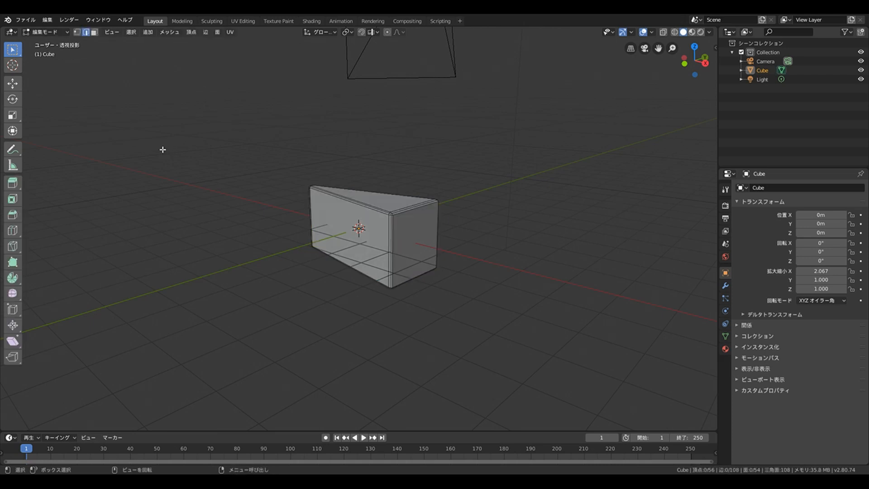
pyautogui.press('Tab')
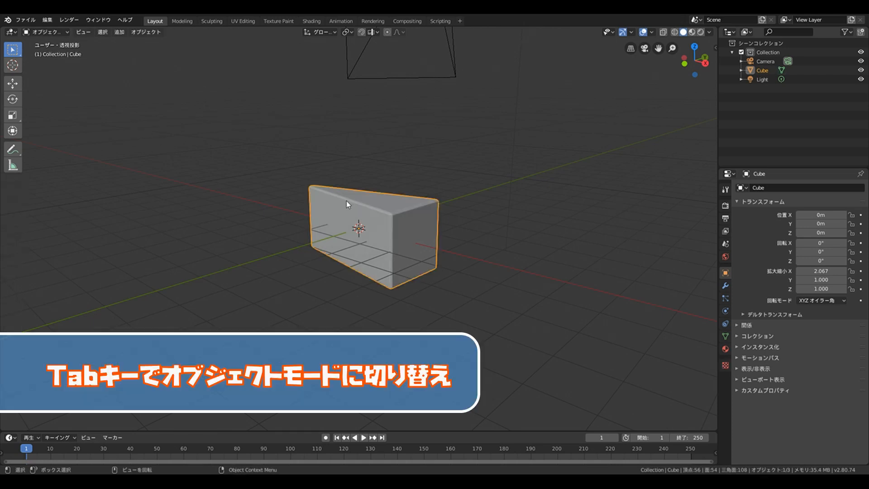
pyautogui.moveTo(388, 174); pyautogui.dragTo(384, 217, button='middle')
pyautogui.rightClick(384, 222)
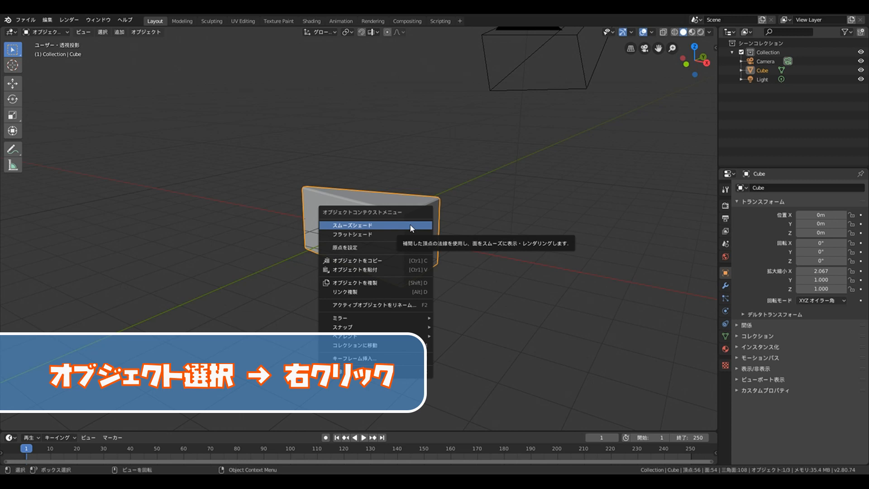
pyautogui.click(412, 228)
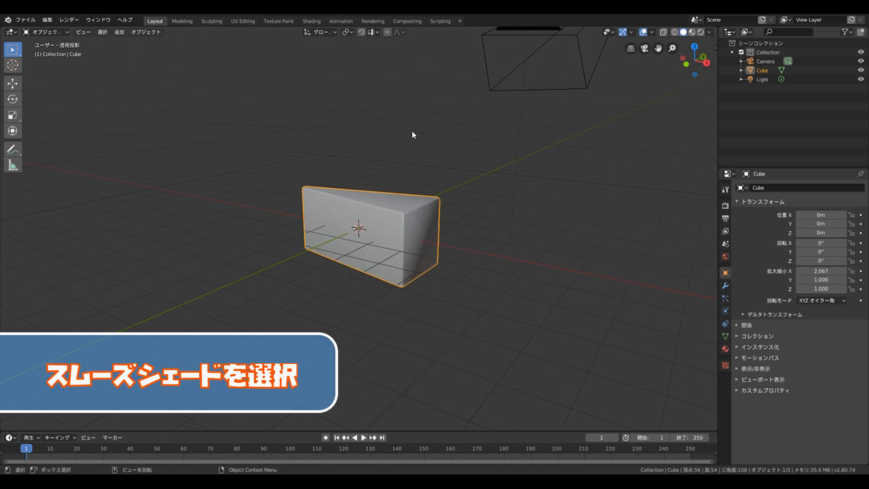
pyautogui.moveTo(444, 174); pyautogui.dragTo(432, 249, button='middle')
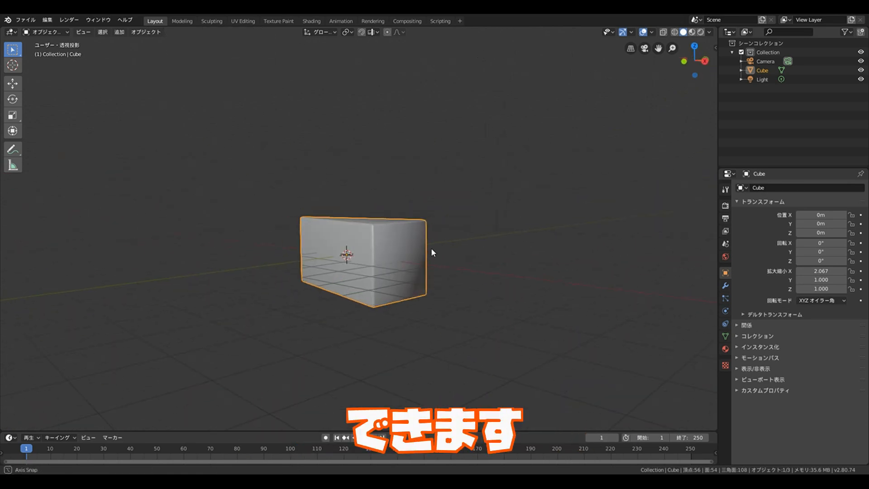
pyautogui.click(472, 232)
pyautogui.moveTo(472, 232); pyautogui.dragTo(466, 252, button='middle')
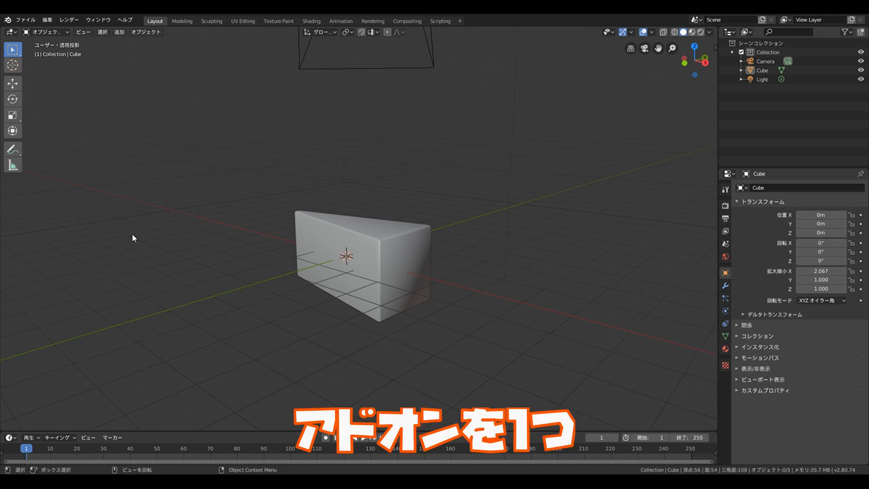
# Step: Search the add-on preferences for "node", have Node Wrangler enabled, and close the preferences
pyautogui.click(69, 21)
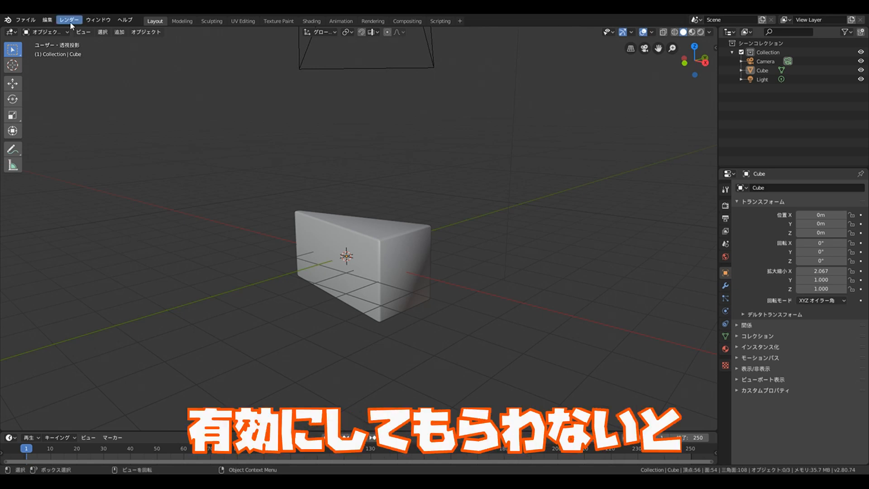
pyautogui.click(51, 22)
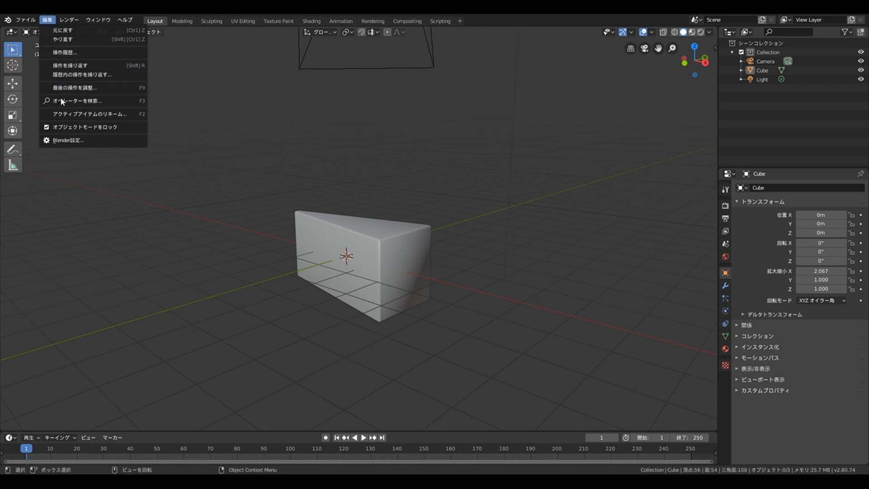
pyautogui.click(64, 139)
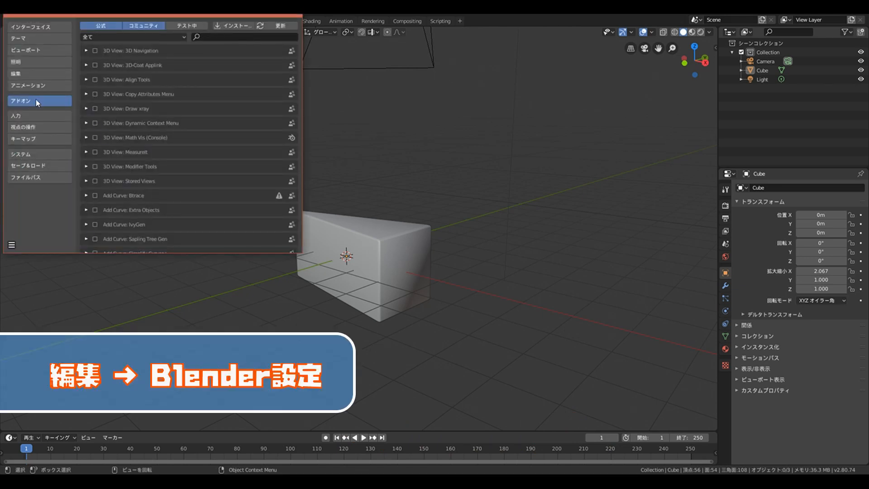
pyautogui.click(206, 38)
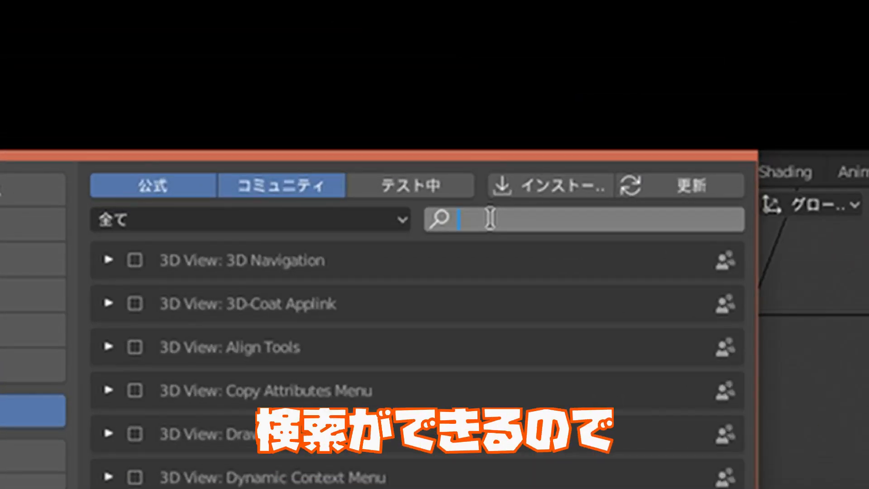
pyautogui.write('node')
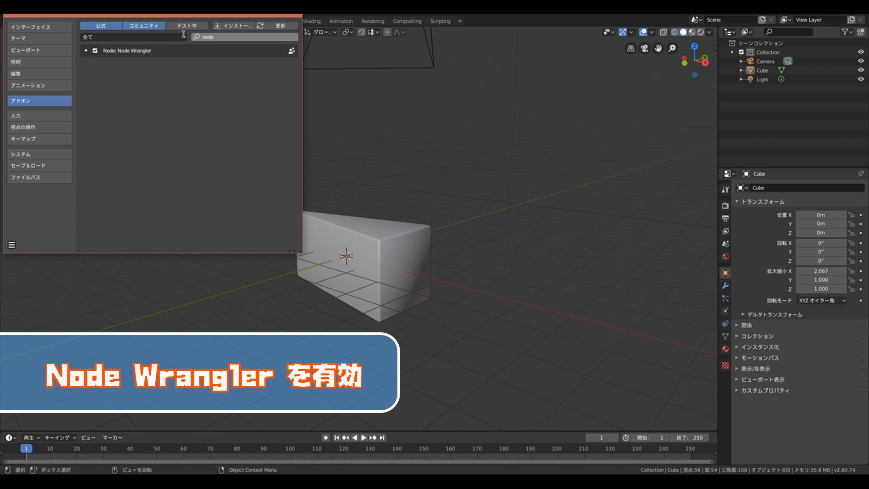
pyautogui.click(290, 13)
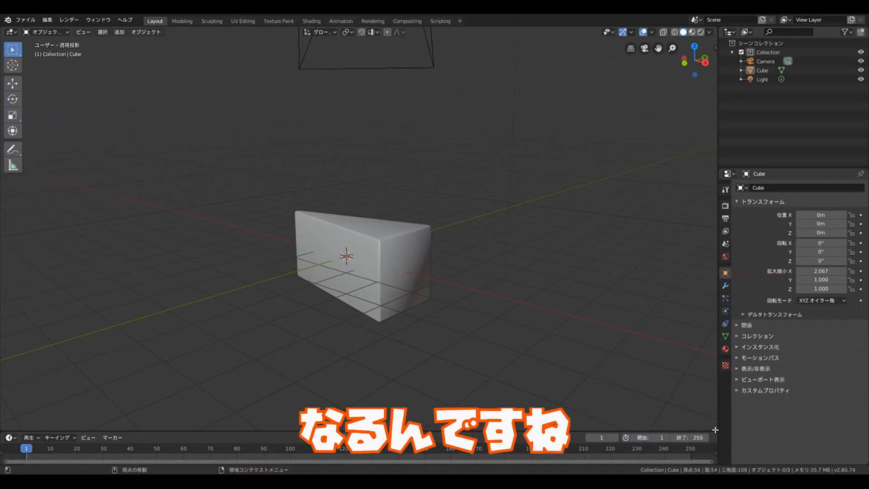
# Step: Split the 3D viewport into two side-by-side areas and switch the new area to the Shader Editor showing the wedge's material nodes
pyautogui.moveTo(705, 424); pyautogui.dragTo(385, 281)
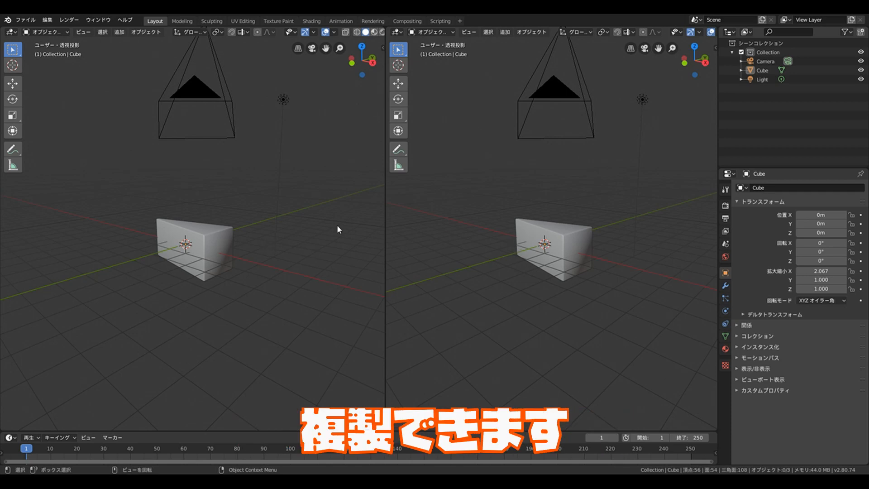
pyautogui.click(400, 32)
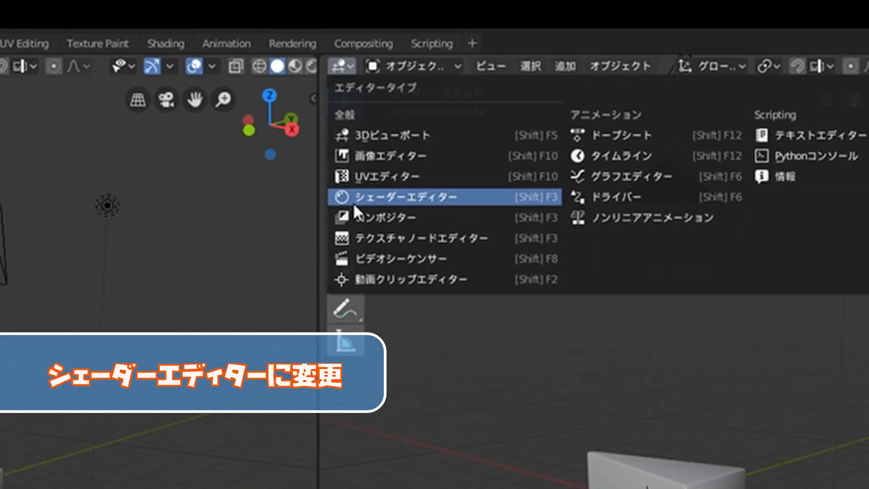
pyautogui.click(317, 286)
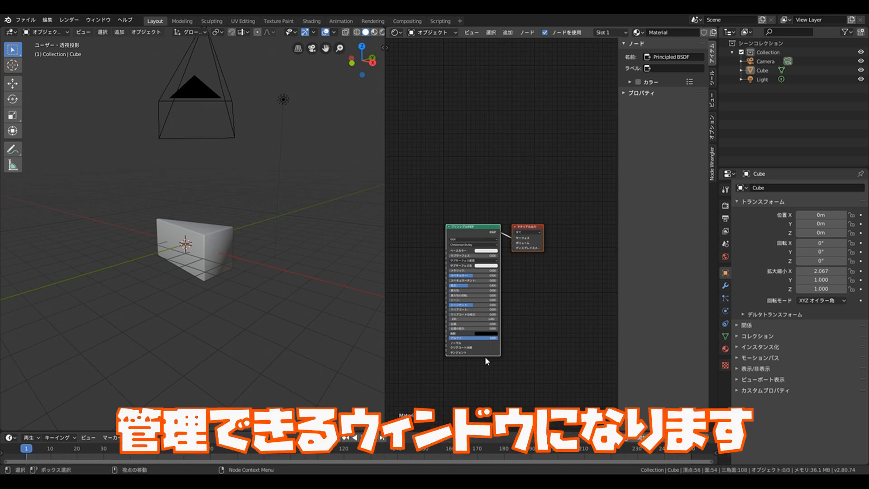
pyautogui.moveTo(502, 179); pyautogui.dragTo(507, 123, button='middle')
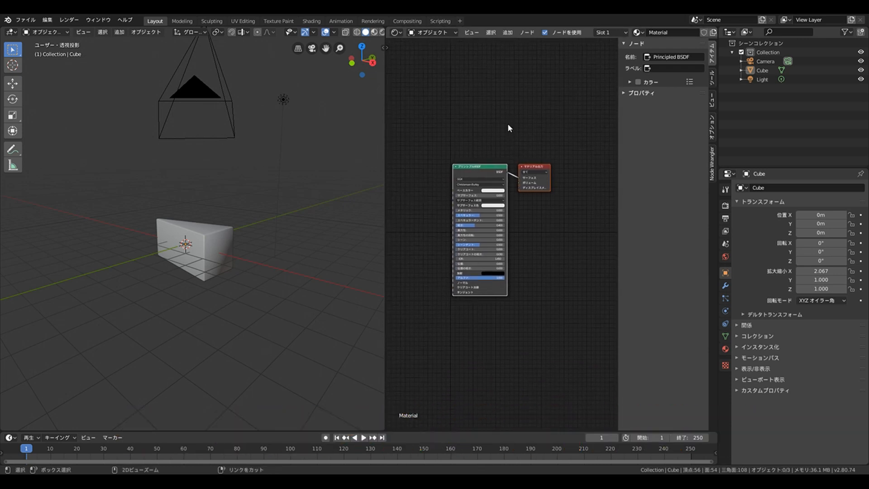
pyautogui.scroll(2, 508, 123)
pyautogui.moveTo(434, 126); pyautogui.dragTo(477, 128, button='middle')
pyautogui.keyDown('ctrl'); pyautogui.moveTo(453, 156); pyautogui.dragTo(459, 114, button='middle'); pyautogui.keyUp('ctrl')
pyautogui.keyDown('shift'); pyautogui.moveTo(460, 113); pyautogui.dragTo(441, 127, button='middle'); pyautogui.keyUp('shift')
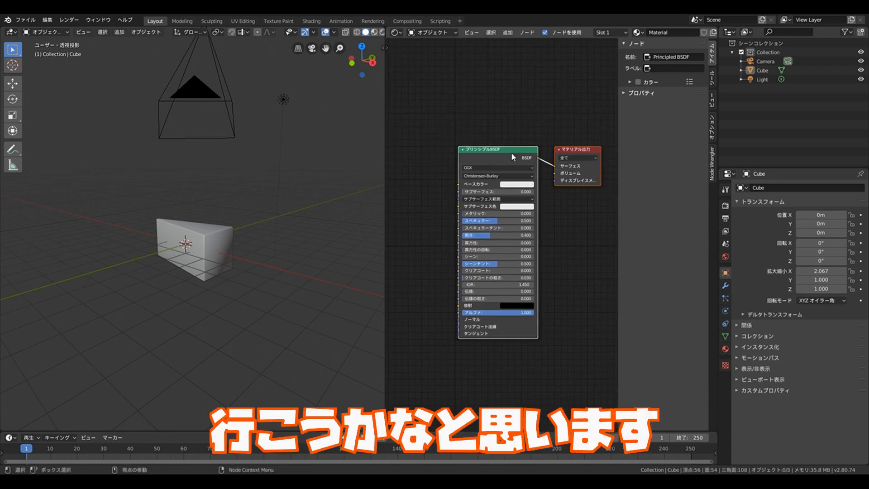
# Step: Display the wedge's material properties for comparison with the node tree and select the Principled BSDF node
pyautogui.click(726, 349)
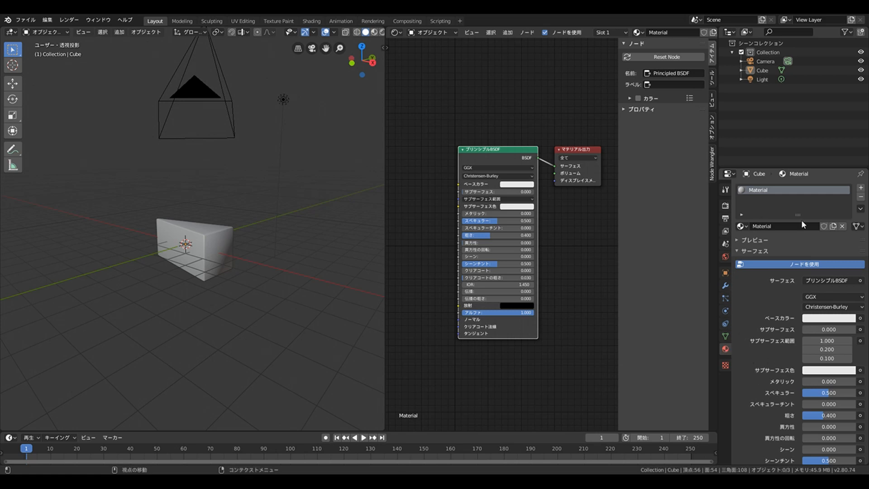
pyautogui.scroll(-2, 781, 277)
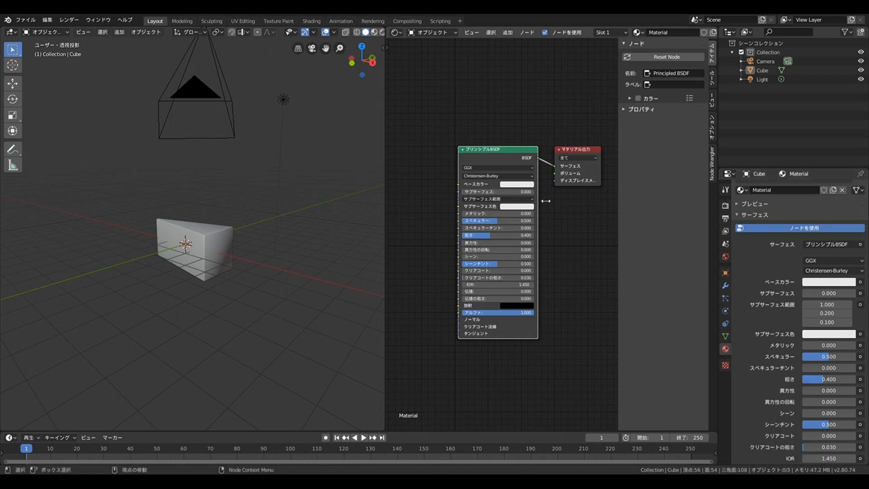
pyautogui.scroll(-2, 777, 269)
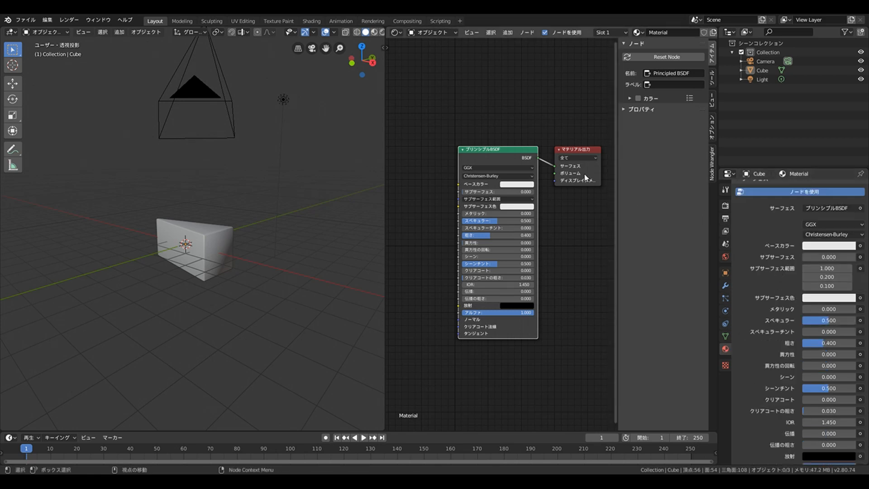
pyautogui.click(482, 102)
pyautogui.click(483, 148)
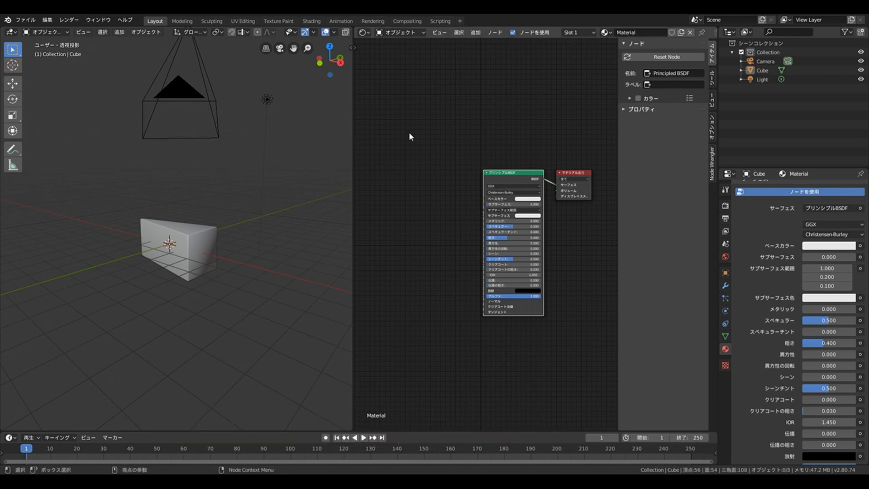
# Step: Add a Voronoi Texture node and a ColorRamp node side by side ahead of the Principled BSDF node
pyautogui.hotkey('shift', 'a')
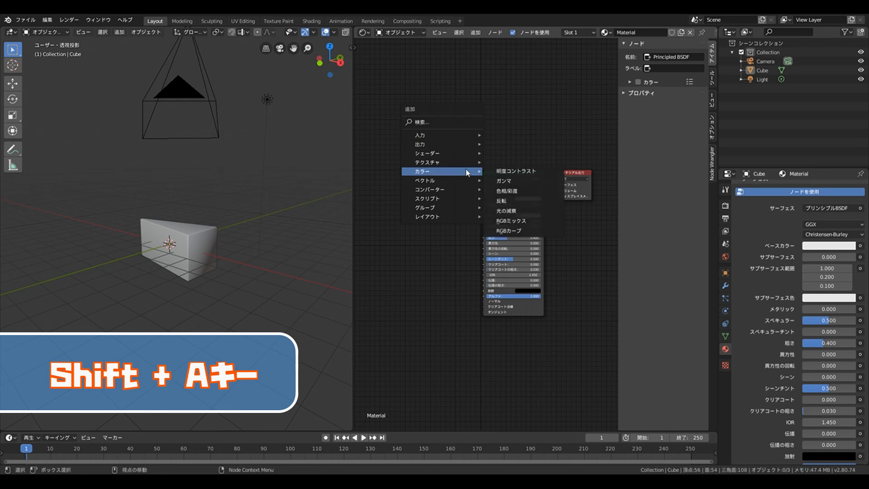
pyautogui.moveTo(465, 159)
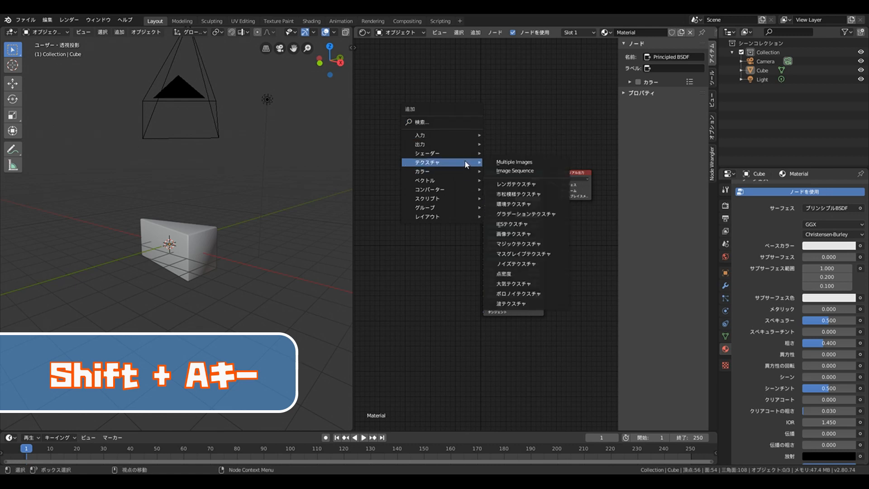
pyautogui.click(516, 293)
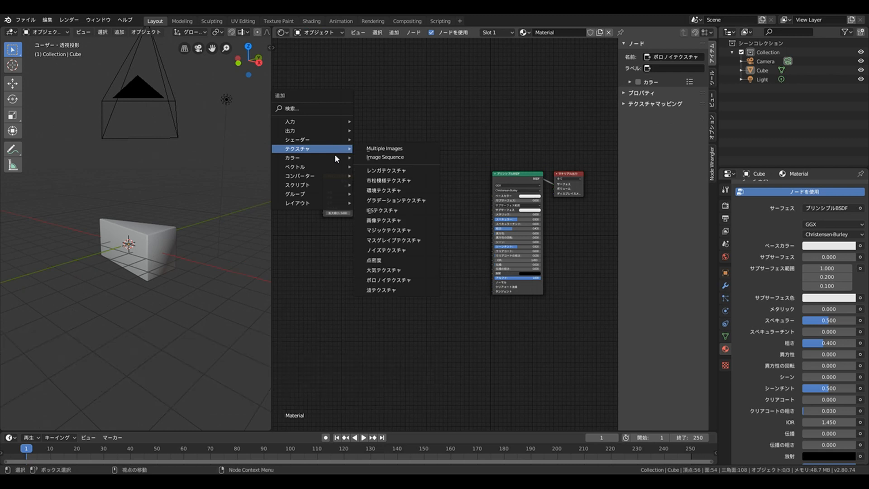
pyautogui.moveTo(325, 178)
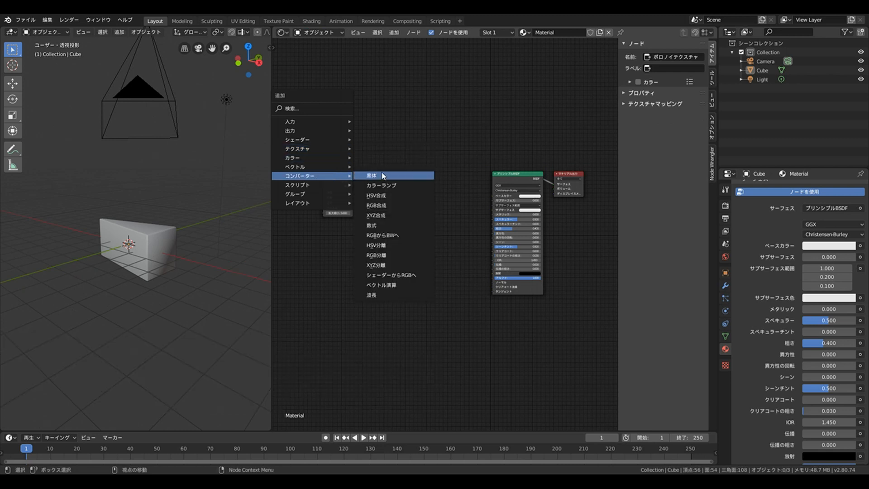
pyautogui.click(381, 186)
pyautogui.click(363, 173)
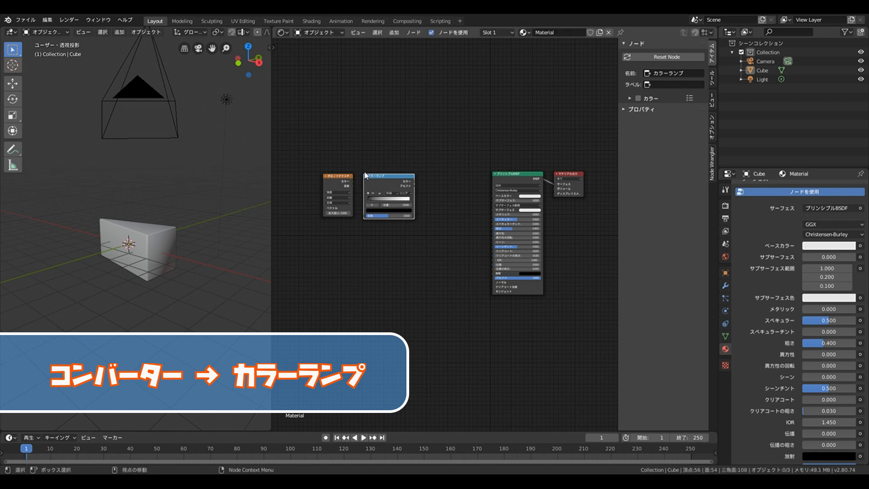
# Step: Add an RGB Mix node and a Bump node between the ColorRamp and the Principled BSDF
pyautogui.hotkey('shift', 'a')
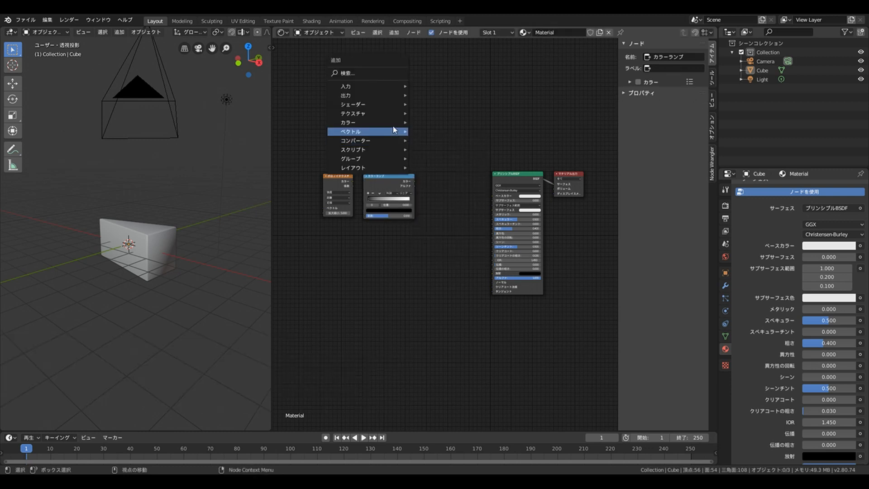
pyautogui.moveTo(382, 122)
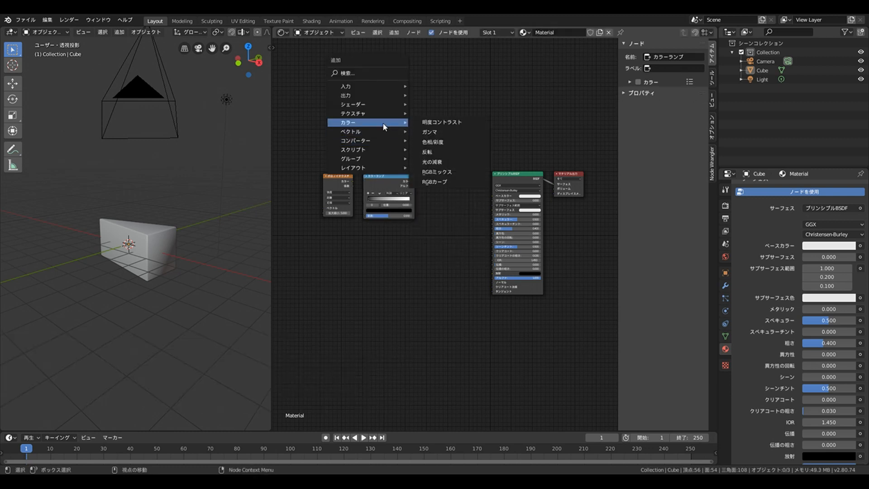
pyautogui.click(439, 172)
pyautogui.click(426, 177)
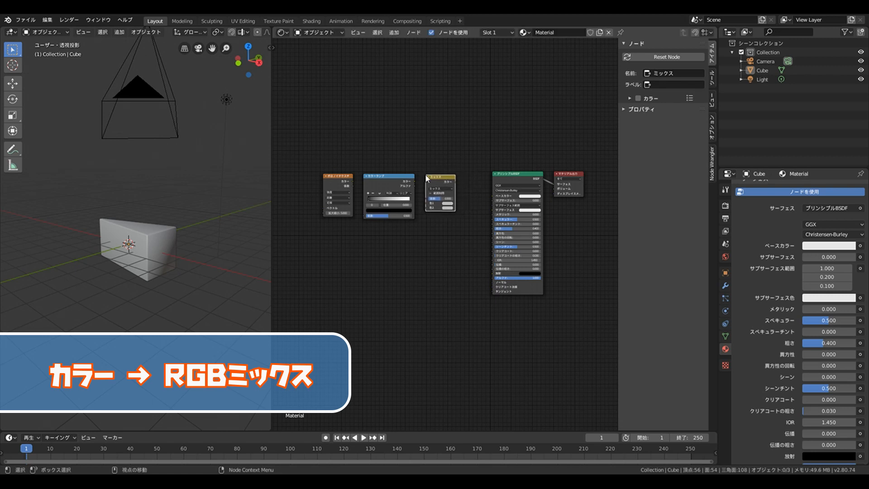
pyautogui.hotkey('shift', 'a')
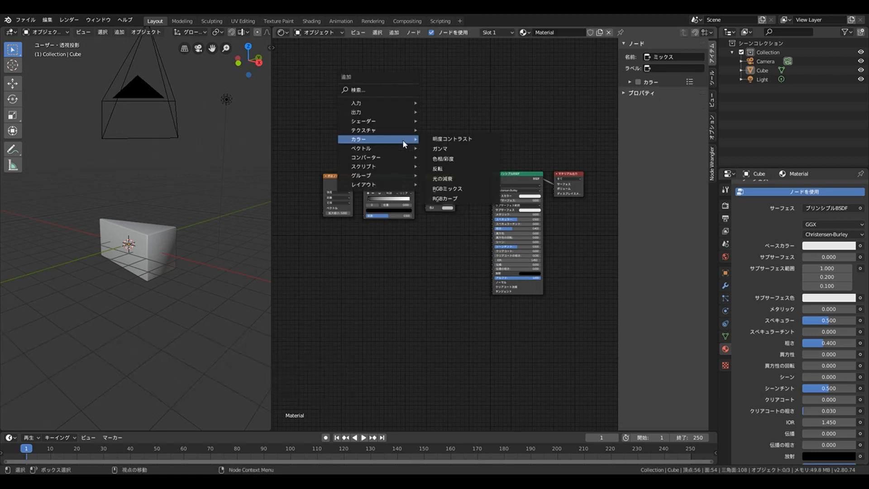
pyautogui.moveTo(402, 147)
pyautogui.click(439, 148)
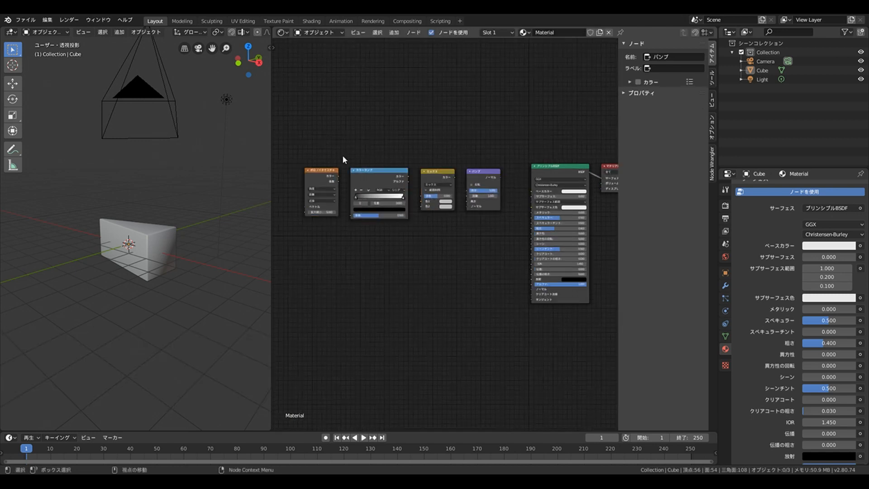
# Step: Attach Texture Coordinate and Mapping nodes to the Voronoi Texture using Node Wrangler's texture setup
pyautogui.moveTo(342, 154); pyautogui.dragTo(409, 155, button='middle')
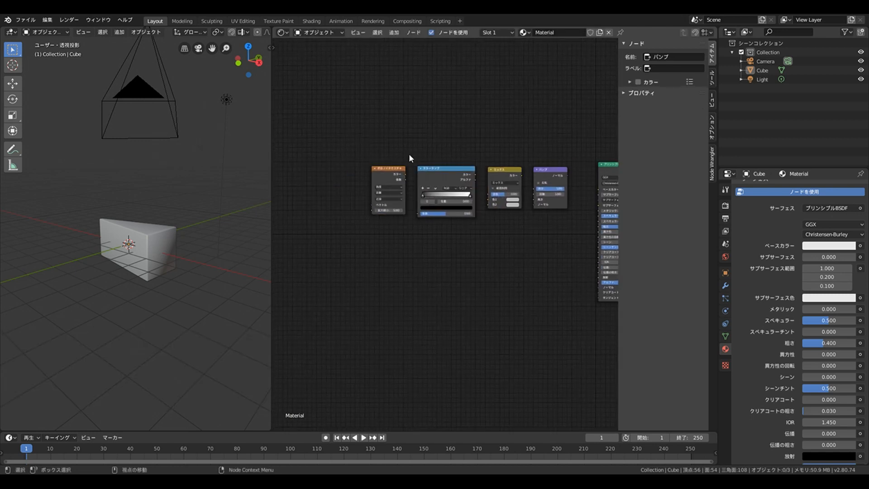
pyautogui.click(395, 170)
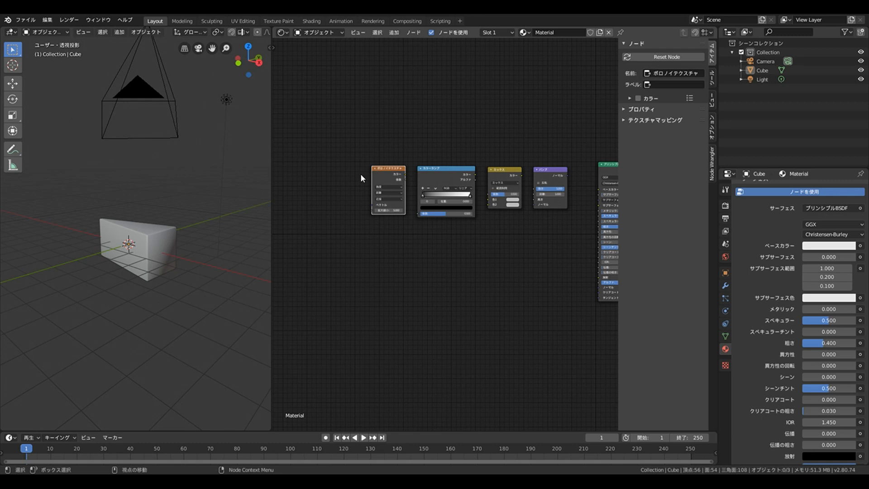
pyautogui.hotkey('ctrl', 't')
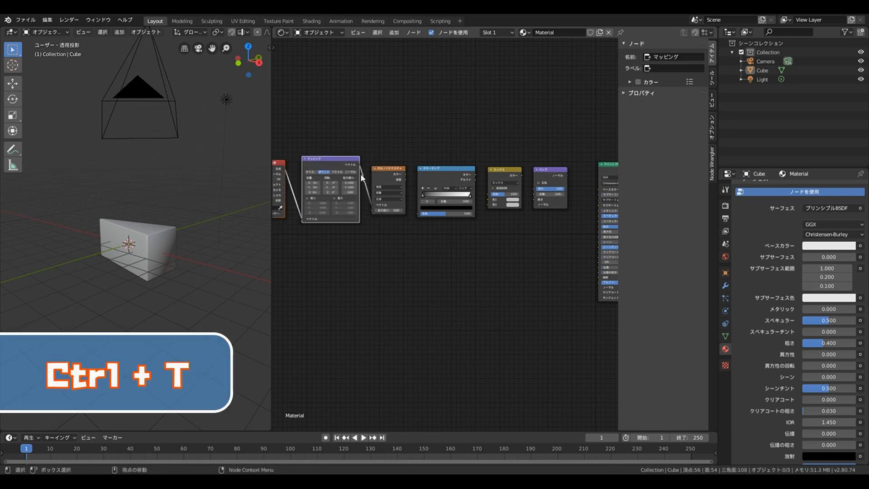
pyautogui.moveTo(364, 246); pyautogui.dragTo(479, 252, button='middle')
pyautogui.scroll(2, 446, 248)
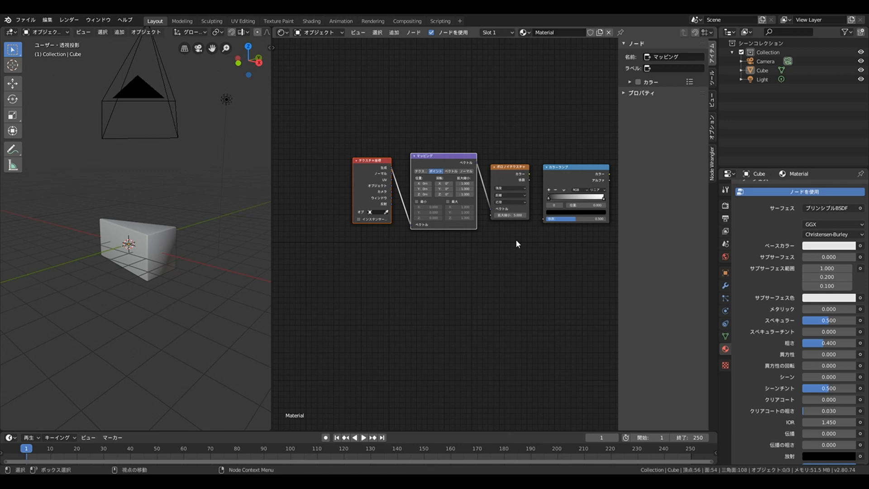
pyautogui.moveTo(516, 239); pyautogui.dragTo(430, 243, button='middle')
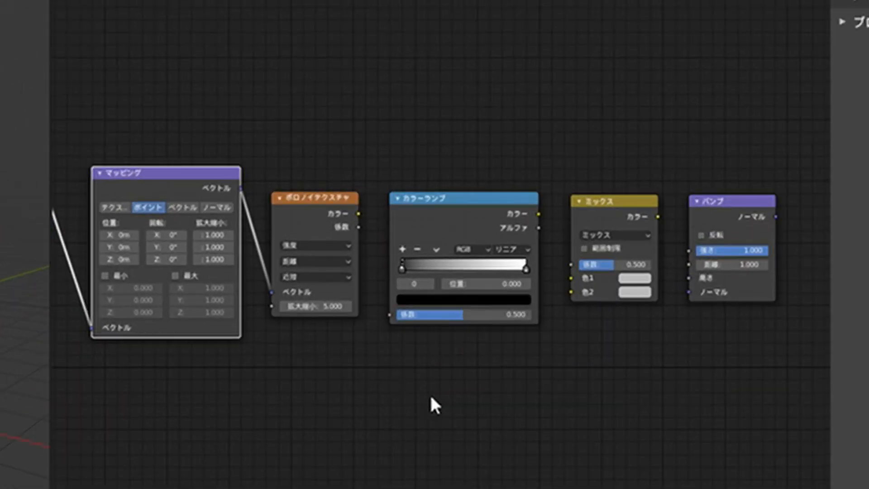
# Step: Link the Voronoi Texture's Color output to the ColorRamp's Fac input, and the ColorRamp's Color output to Color1 of the Mix node
pyautogui.click(431, 398)
pyautogui.scroll(1, 349, 145)
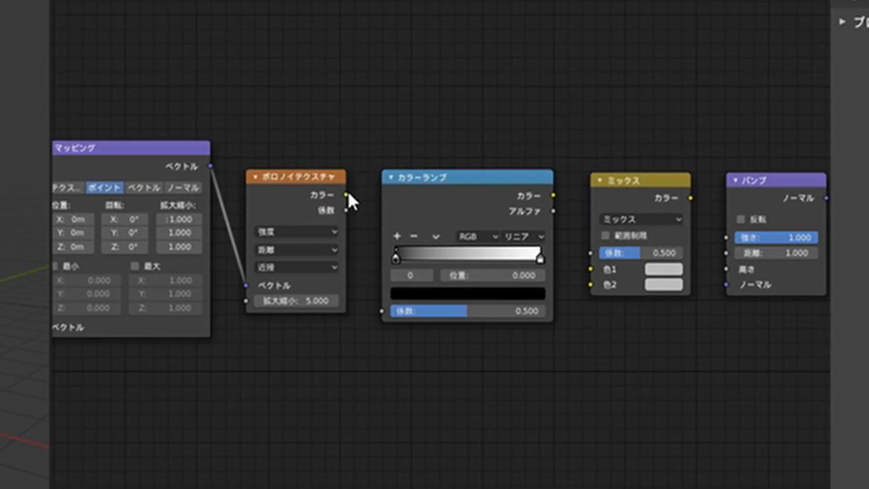
pyautogui.moveTo(347, 210); pyautogui.dragTo(383, 312)
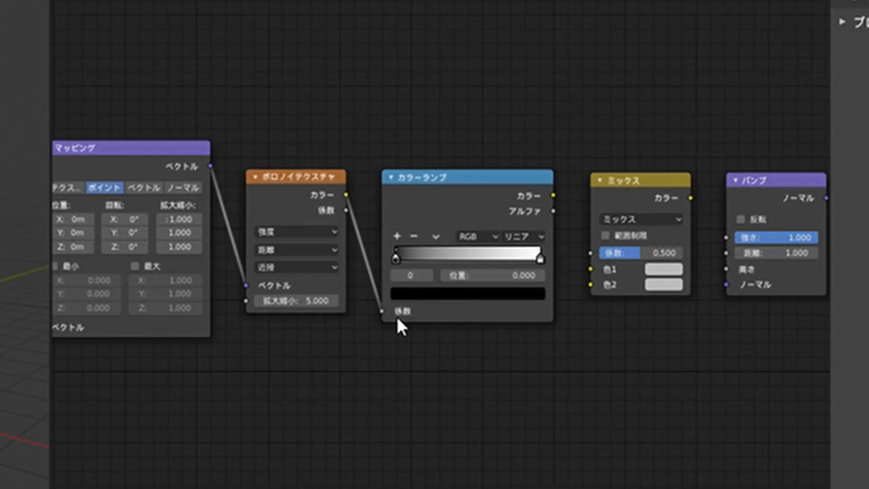
pyautogui.moveTo(662, 361); pyautogui.dragTo(558, 366, button='middle')
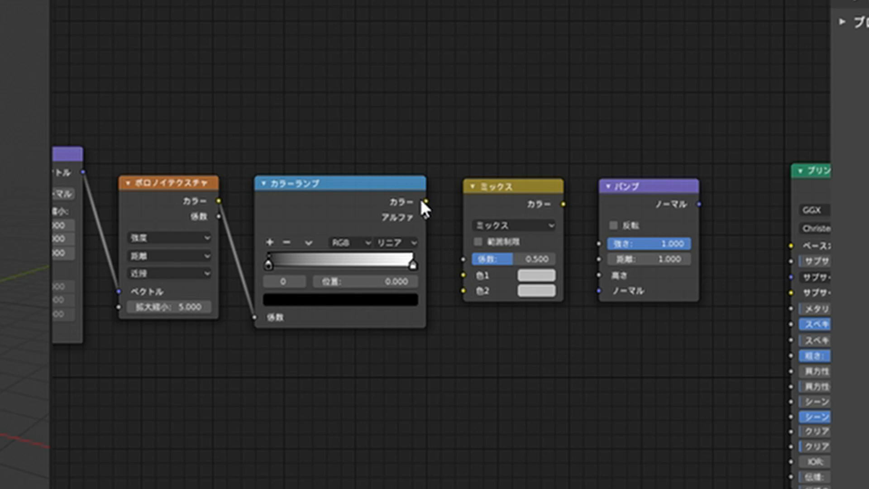
pyautogui.moveTo(426, 201); pyautogui.dragTo(438, 224)
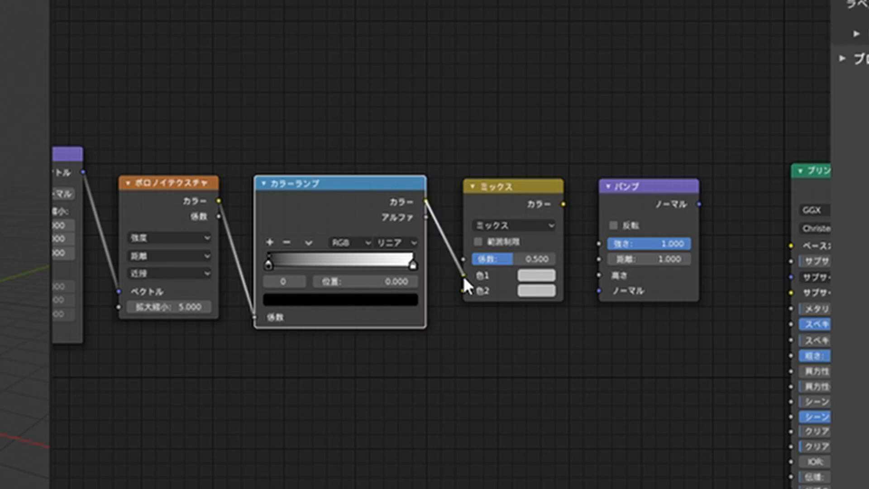
pyautogui.moveTo(463, 276); pyautogui.dragTo(463, 276)
# Step: Link the Mix node's Color output to the Bump's Height input, and the Bump's Normal output to the Principled BSDF's Normal input
pyautogui.moveTo(598, 336); pyautogui.dragTo(423, 353, button='middle')
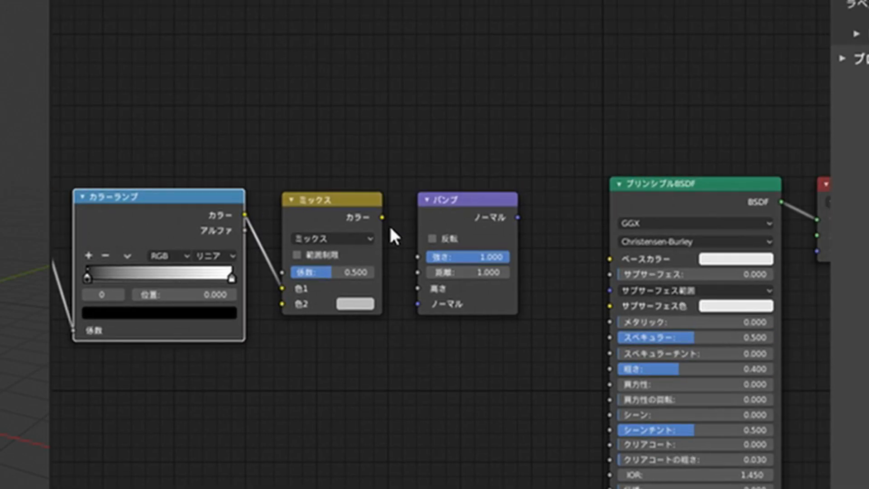
pyautogui.moveTo(385, 216); pyautogui.dragTo(417, 288)
pyautogui.moveTo(531, 368); pyautogui.dragTo(434, 371, button='middle')
pyautogui.moveTo(427, 268); pyautogui.dragTo(428, 123, button='middle')
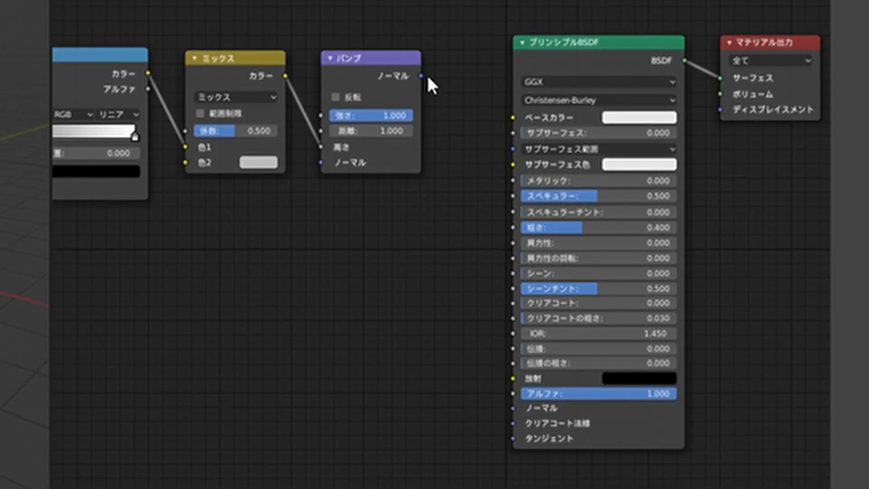
pyautogui.moveTo(421, 77); pyautogui.dragTo(517, 408)
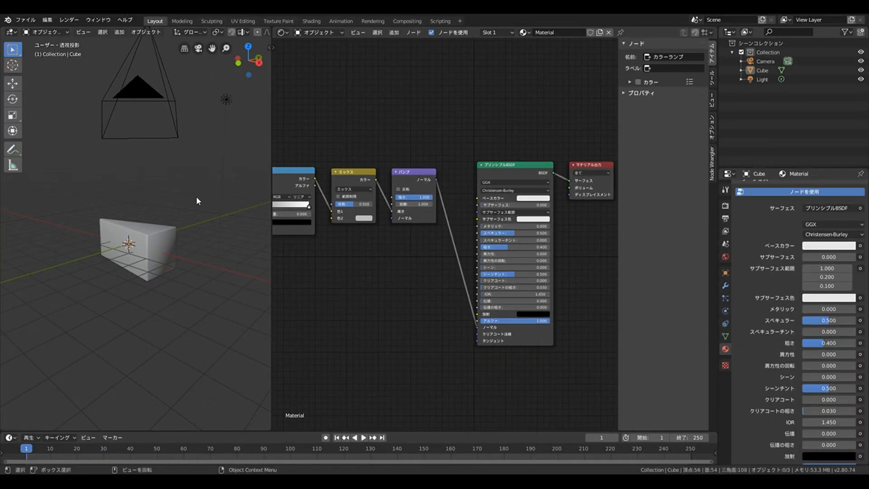
# Step: Switch the 3D viewport to Rendered shading and examine the bump effect on the wedge alongside the texture nodes
pyautogui.press('z')
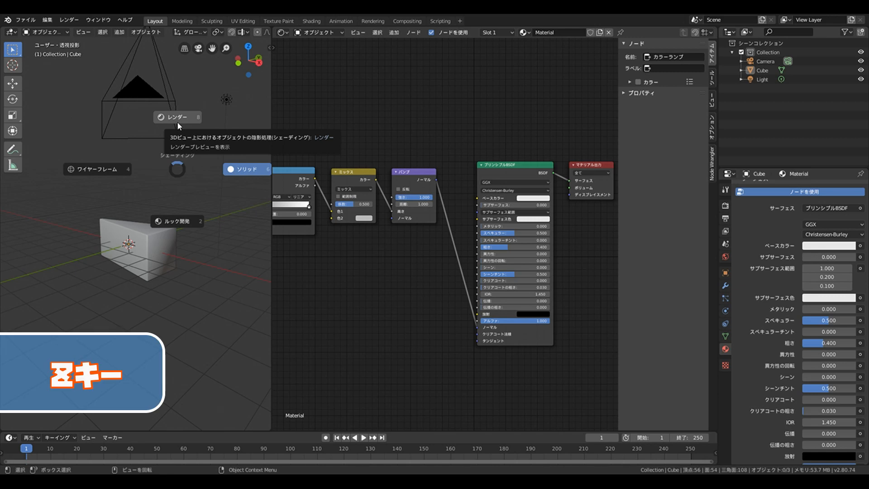
pyautogui.click(178, 121)
pyautogui.moveTo(185, 206)
pyautogui.mouseDown(button='middle')
pyautogui.moveTo(175, 262)
pyautogui.moveTo(179, 207)
pyautogui.mouseUp(button='middle')
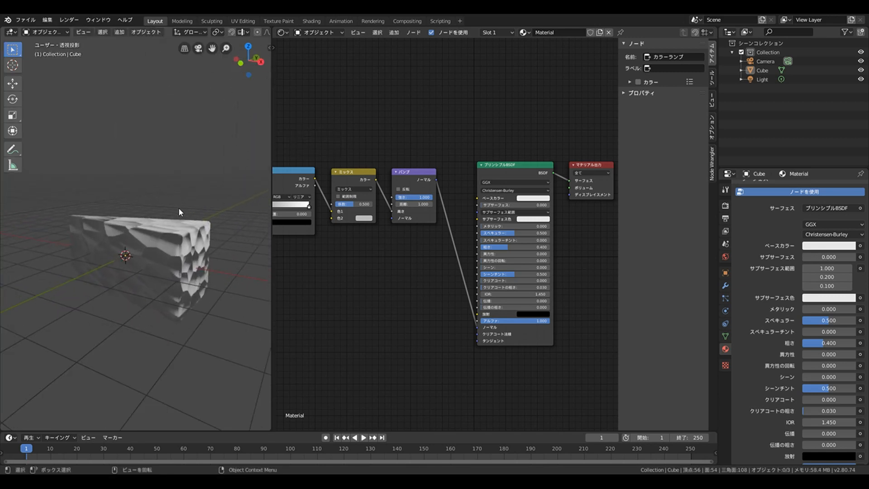
pyautogui.moveTo(361, 261); pyautogui.dragTo(481, 245, button='middle')
pyautogui.moveTo(400, 260); pyautogui.dragTo(484, 251, button='middle')
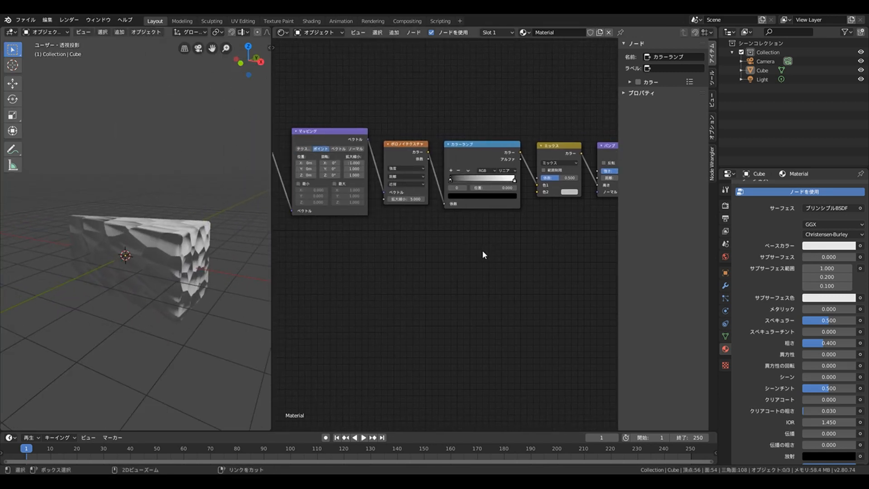
pyautogui.scroll(-1, 482, 250)
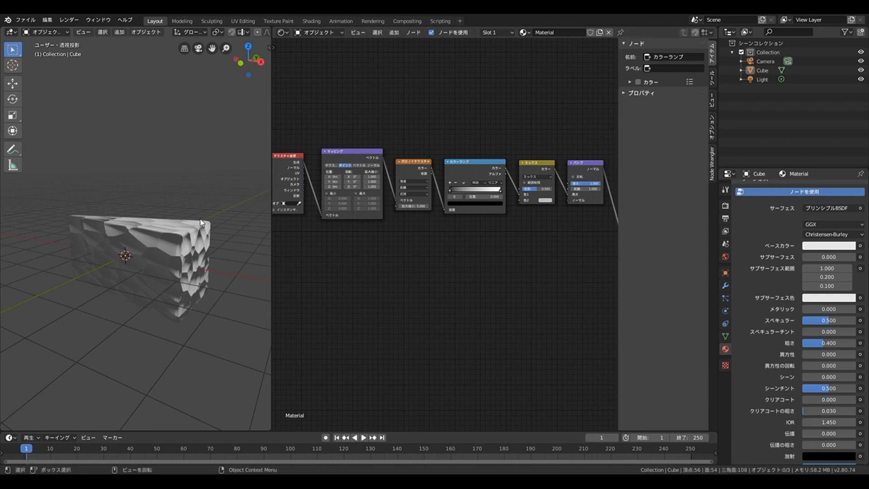
# Step: Move the ColorRamp's white stop to position 0.091 to turn the bump pattern into small round holes
pyautogui.moveTo(214, 250); pyautogui.dragTo(211, 299, button='middle')
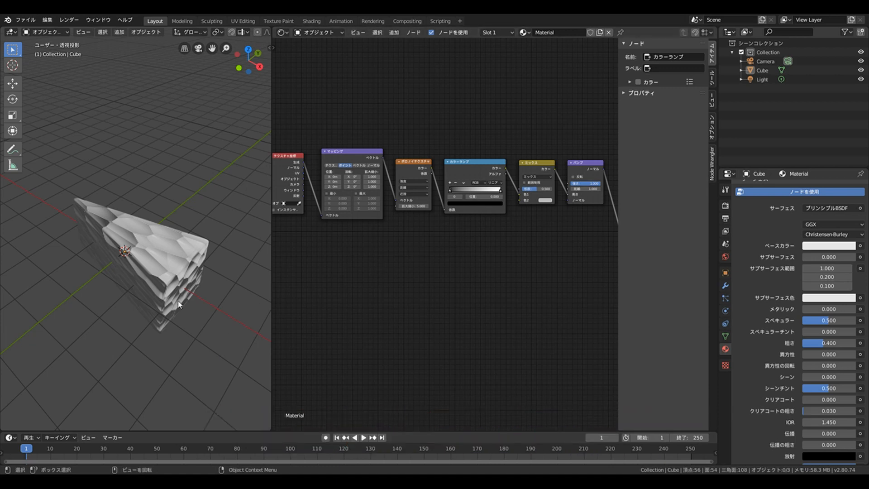
pyautogui.moveTo(205, 270); pyautogui.dragTo(221, 254, button='middle')
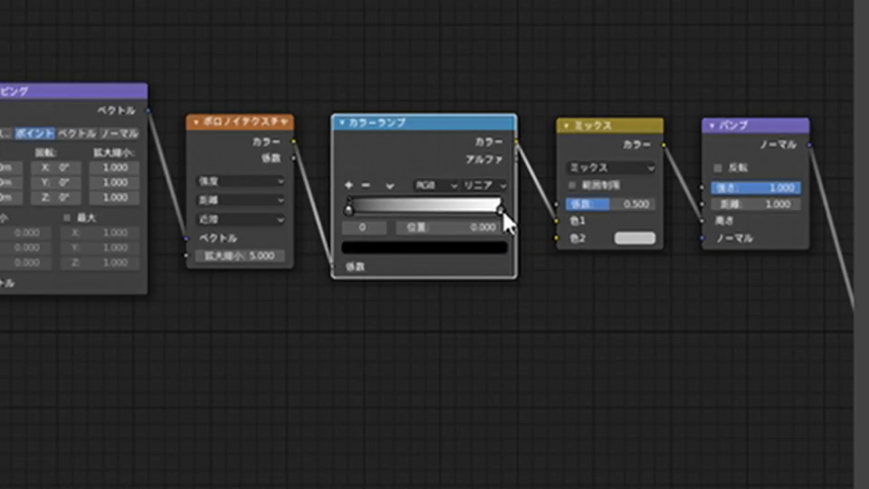
pyautogui.moveTo(501, 211); pyautogui.dragTo(390, 216)
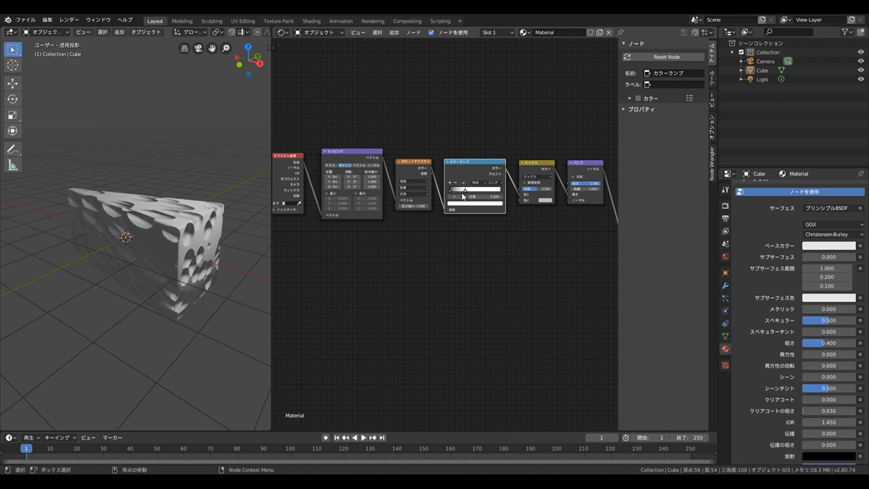
pyautogui.moveTo(463, 196); pyautogui.dragTo(451, 196)
pyautogui.moveTo(172, 276); pyautogui.dragTo(111, 274, button='middle')
# Step: Set the Voronoi Texture's Scale to 2 to enlarge the cheese holes
pyautogui.keyDown('ctrl'); pyautogui.moveTo(411, 252); pyautogui.dragTo(413, 220, button='middle'); pyautogui.keyUp('ctrl')
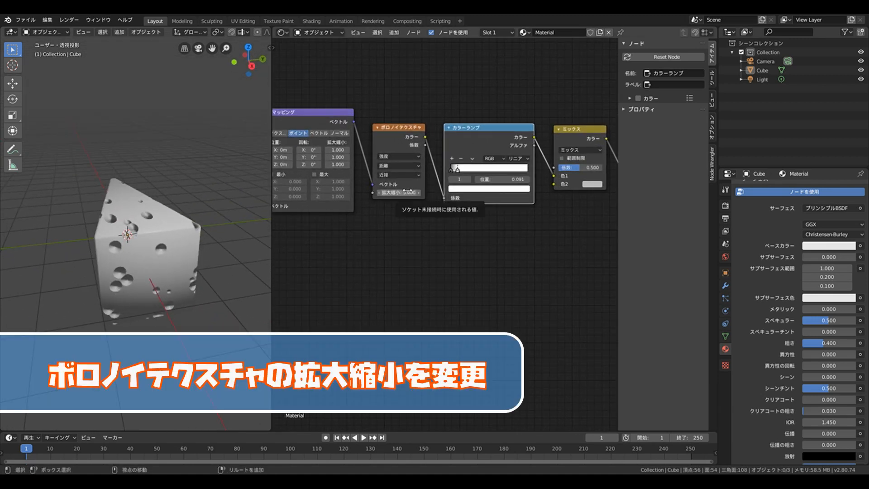
pyautogui.moveTo(407, 191)
pyautogui.mouseDown()
pyautogui.moveTo(392, 190)
pyautogui.moveTo(406, 191)
pyautogui.mouseUp()
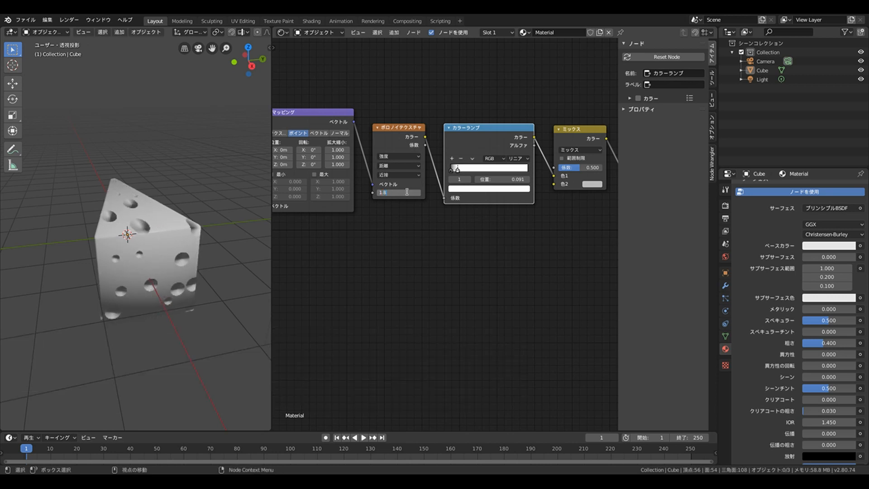
pyautogui.press('Return')
pyautogui.moveTo(194, 199); pyautogui.dragTo(158, 180, button='middle')
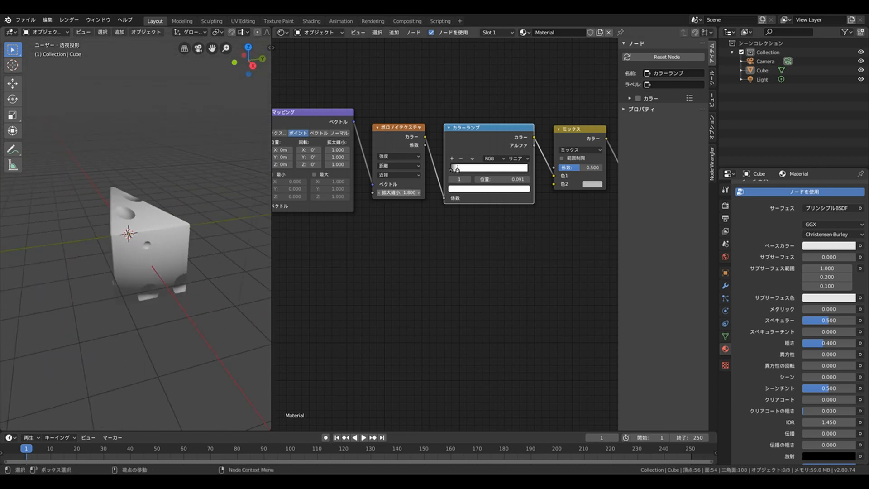
pyautogui.press('Return')
pyautogui.moveTo(123, 228); pyautogui.dragTo(180, 225, button='middle')
pyautogui.doubleClick(414, 193)
pyautogui.write('2')
pyautogui.press('Return')
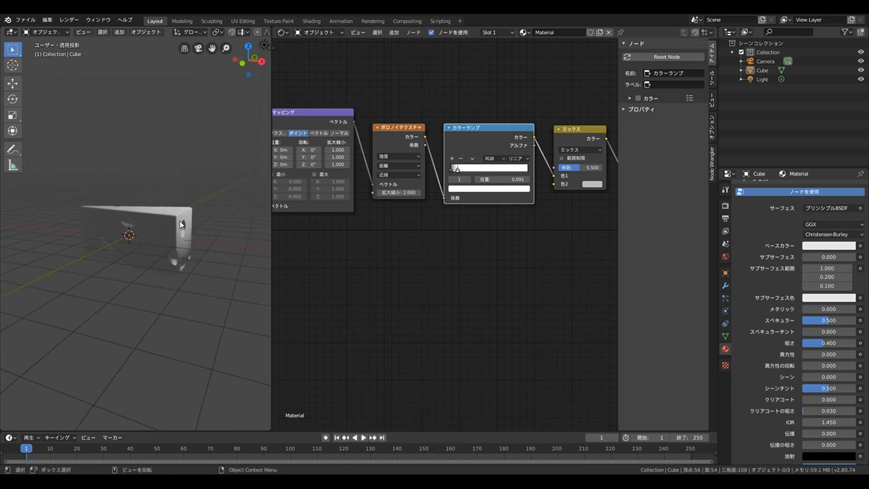
# Step: Move the light so that it illuminates the long side of the wedge
pyautogui.moveTo(223, 203); pyautogui.dragTo(213, 219, button='middle')
pyautogui.click(258, 116)
pyautogui.press('g')
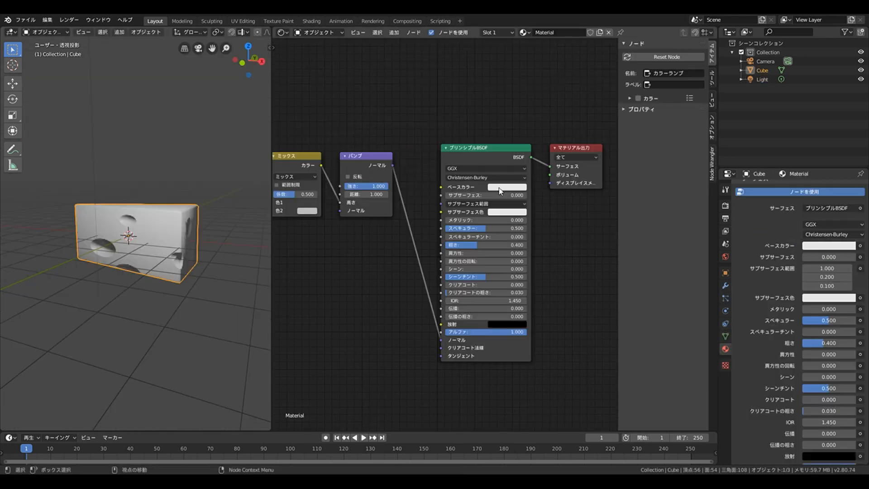
# Step: Set the Principled BSDF's Base Color to a cheese yellow with hue 0.121, saturation 0.491 and value 0.906
pyautogui.click(500, 187)
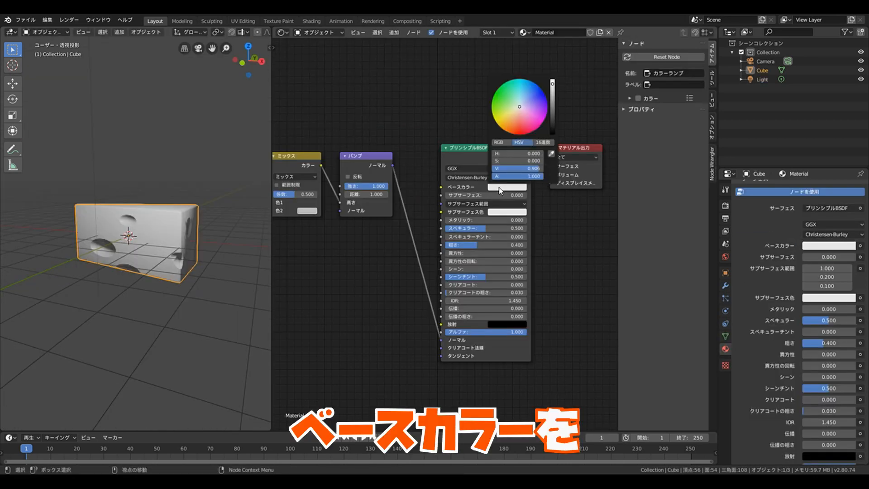
pyautogui.click(514, 113)
pyautogui.moveTo(511, 113); pyautogui.dragTo(510, 117)
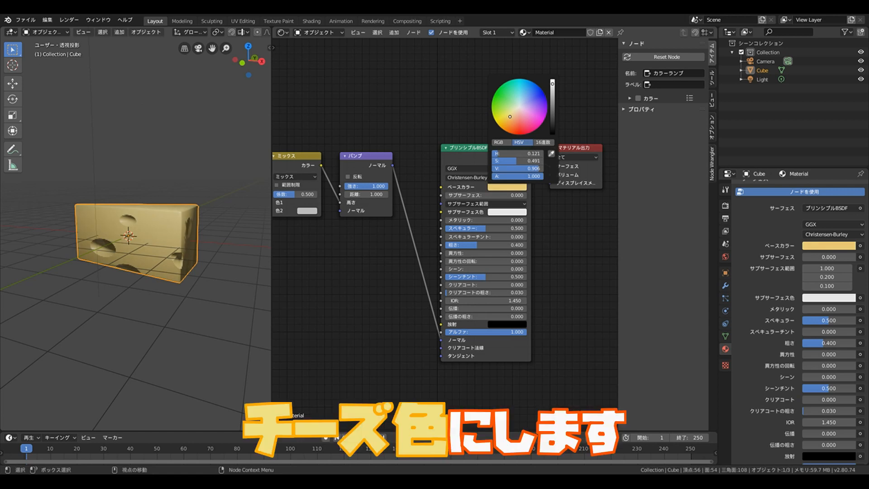
pyautogui.moveTo(192, 217); pyautogui.dragTo(192, 213, button='middle')
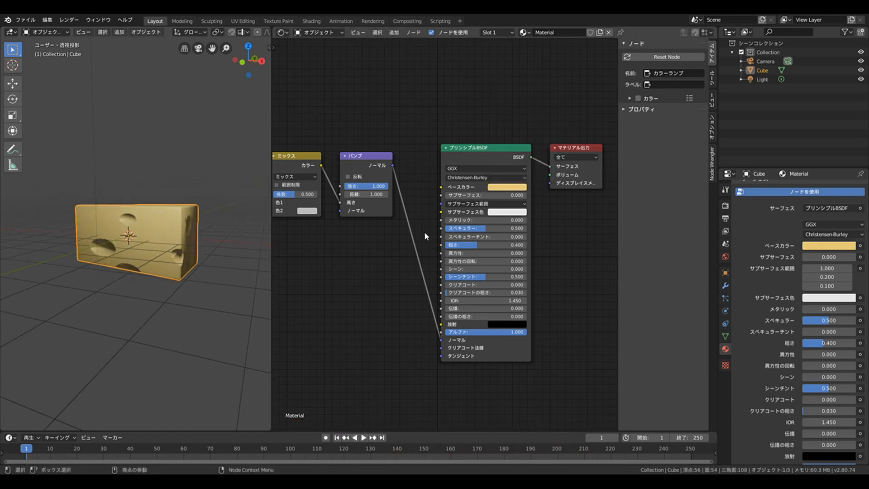
# Step: Duplicate the Voronoi Texture and ColorRamp nodes below the originals and link the Mapping's Vector output to the duplicate Voronoi Texture
pyautogui.moveTo(316, 284); pyautogui.dragTo(583, 277, button='middle')
pyautogui.click(390, 150)
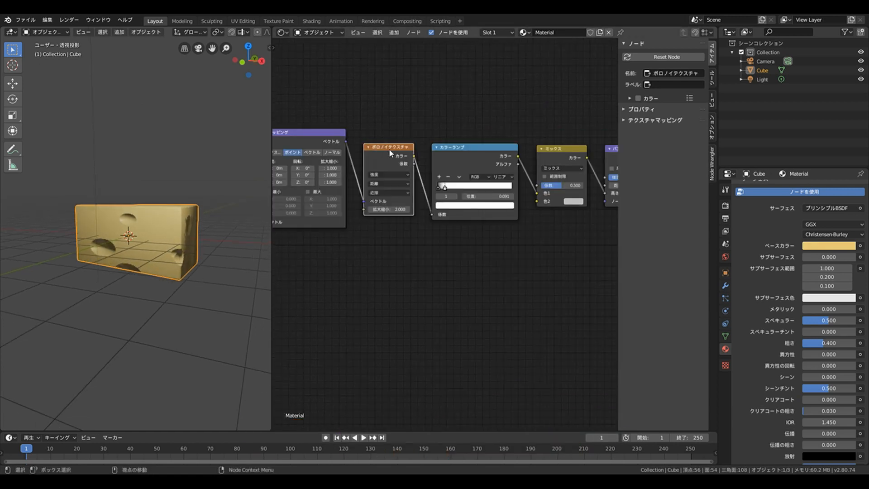
pyautogui.keyDown('shift'); pyautogui.click(462, 153); pyautogui.keyUp('shift')
pyautogui.hotkey('shift', 'd')
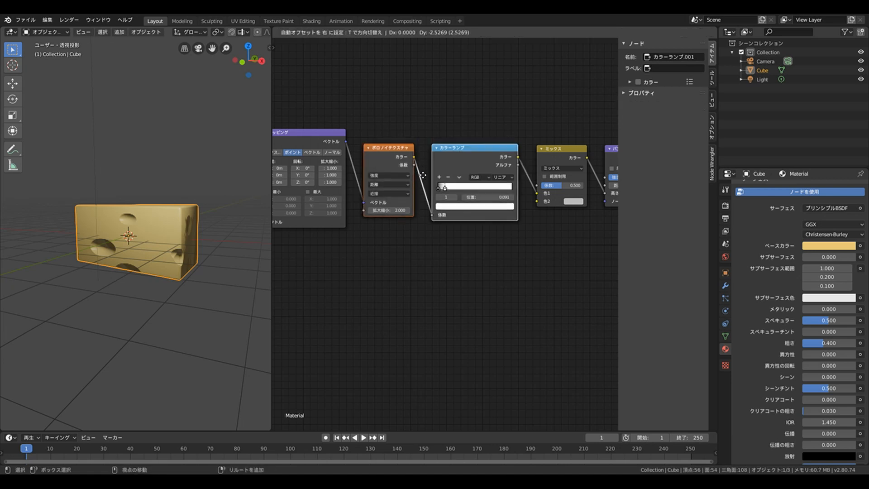
pyautogui.click(424, 281)
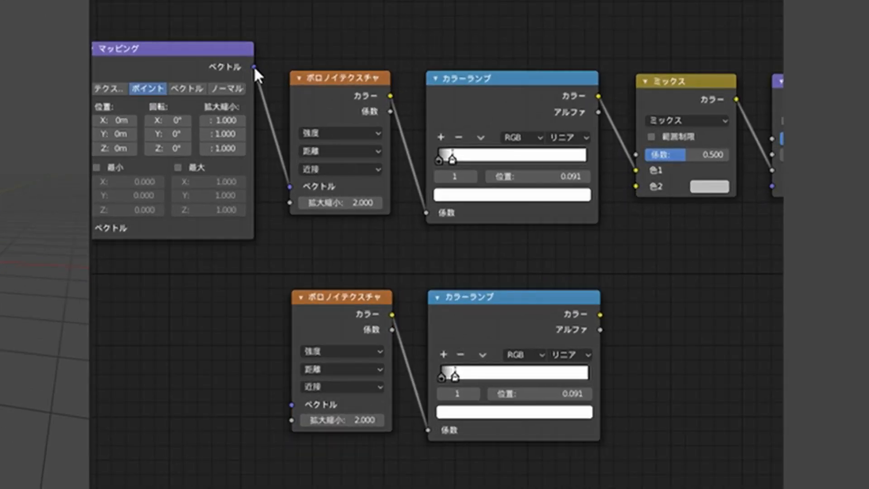
pyautogui.moveTo(253, 66); pyautogui.dragTo(292, 404)
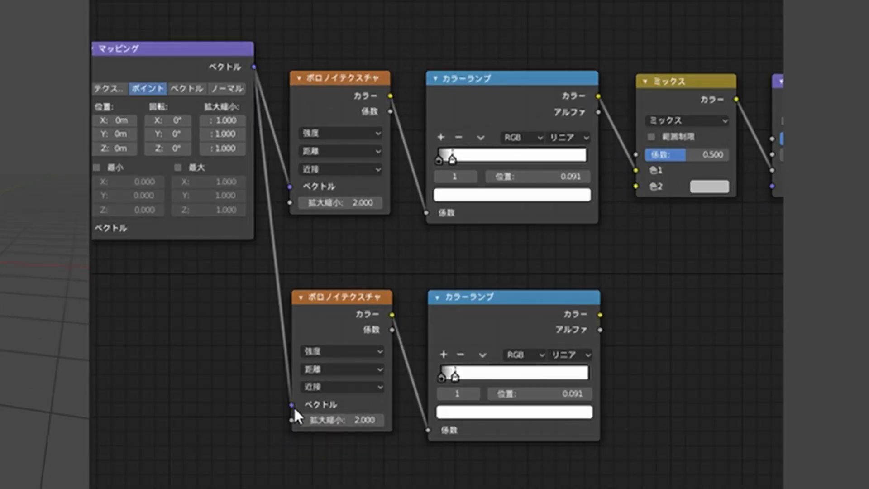
# Step: Link the duplicate ColorRamp's Color output to Color2 of the Mix node and set the blend mode to Multiply
pyautogui.moveTo(670, 277); pyautogui.dragTo(446, 269, button='middle')
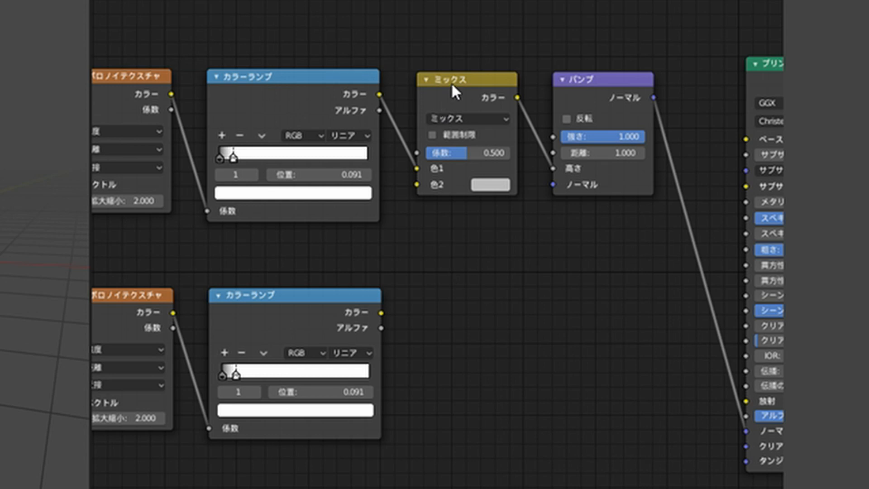
pyautogui.moveTo(451, 82); pyautogui.dragTo(459, 173)
pyautogui.click(380, 317)
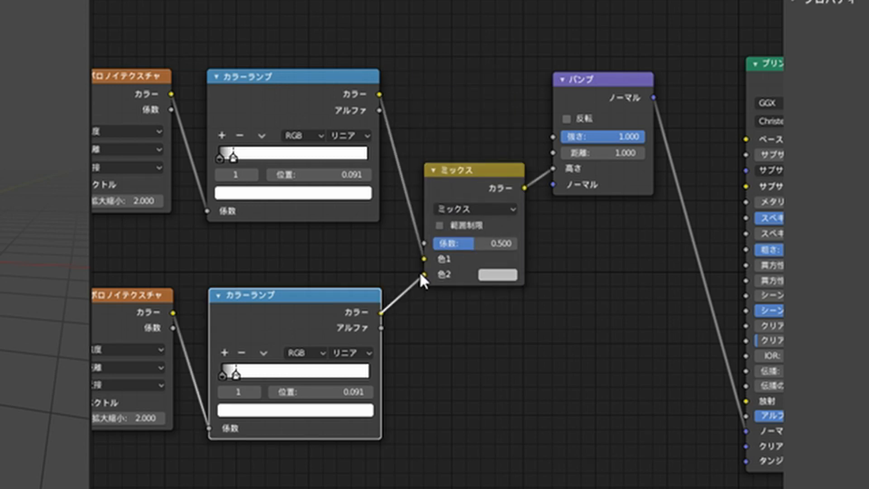
pyautogui.moveTo(420, 274); pyautogui.dragTo(420, 274)
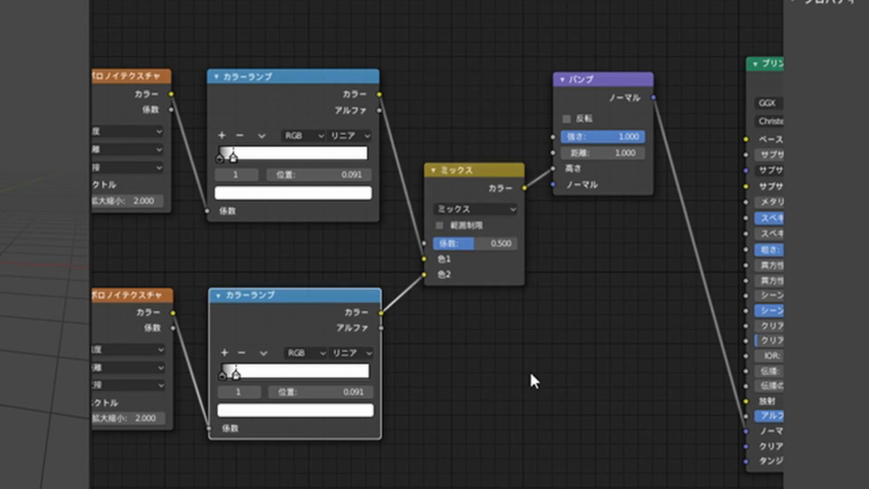
pyautogui.click(490, 209)
pyautogui.click(489, 266)
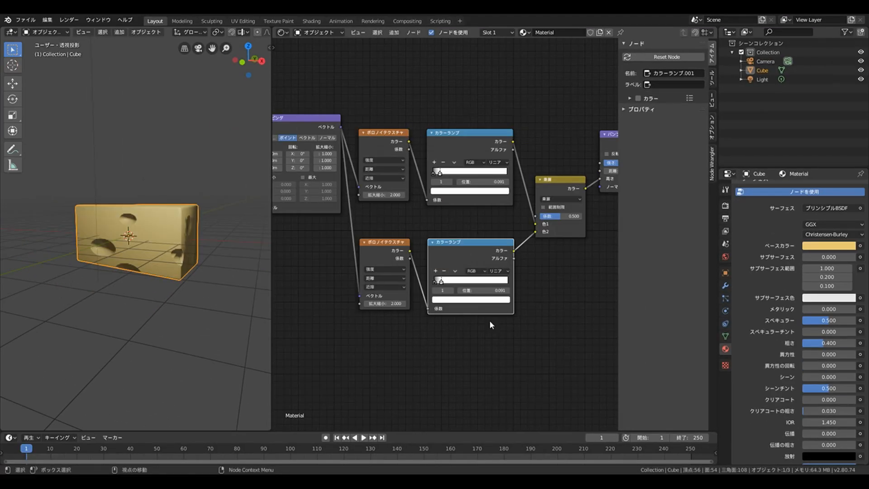
# Step: Set the duplicate Voronoi Texture's Scale to 5
pyautogui.moveTo(172, 235); pyautogui.dragTo(113, 213, button='middle')
pyautogui.moveTo(224, 289); pyautogui.dragTo(224, 261, button='middle')
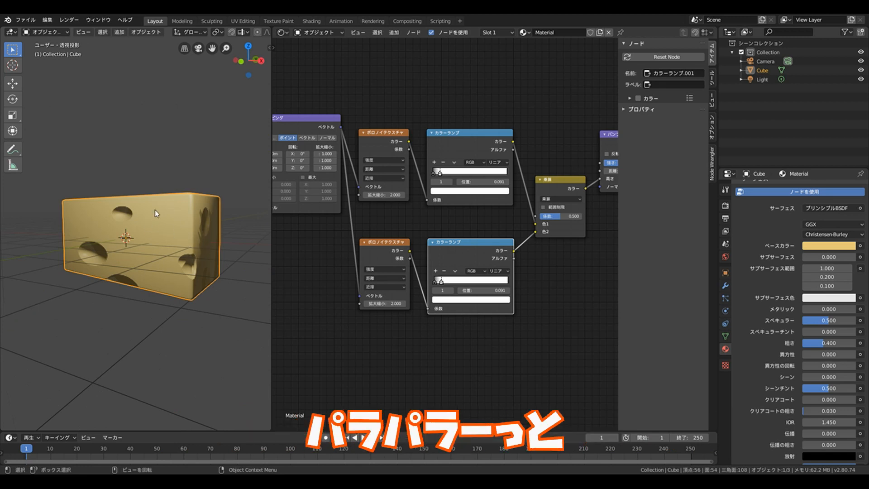
pyautogui.doubleClick(387, 304)
pyautogui.write('5')
pyautogui.press('Return')
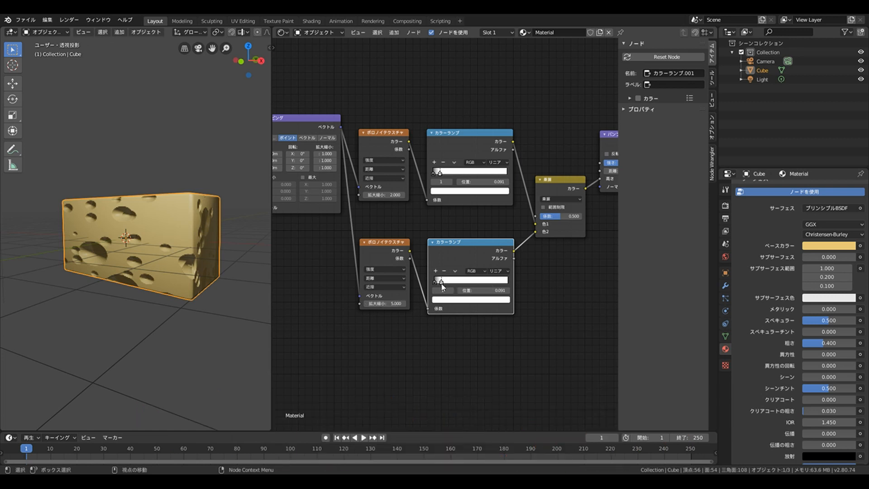
# Step: Move the duplicate ColorRamp's white stop to position 0.032 to shrink the small holes
pyautogui.moveTo(441, 284); pyautogui.dragTo(434, 281)
pyautogui.scroll(1, 549, 278)
pyautogui.scroll(1, 570, 268)
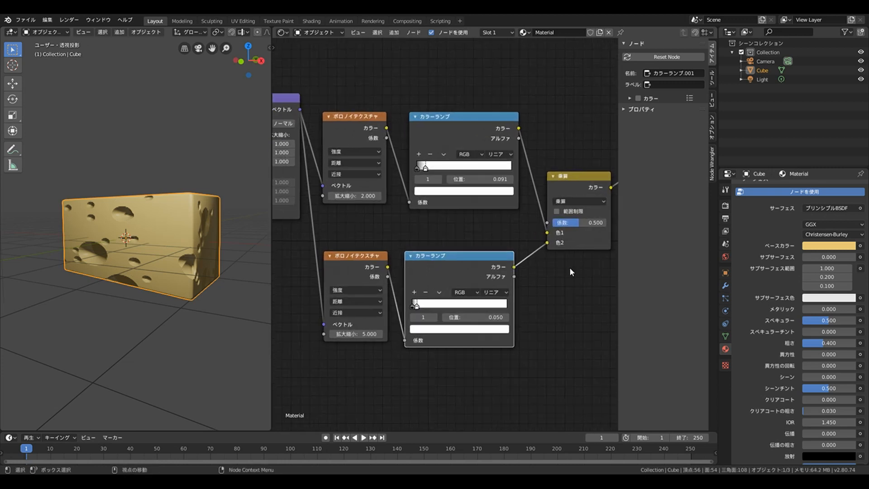
pyautogui.moveTo(582, 220)
pyautogui.mouseDown()
pyautogui.moveTo(553, 227)
pyautogui.moveTo(577, 226)
pyautogui.mouseUp()
pyautogui.scroll(-1, 521, 262)
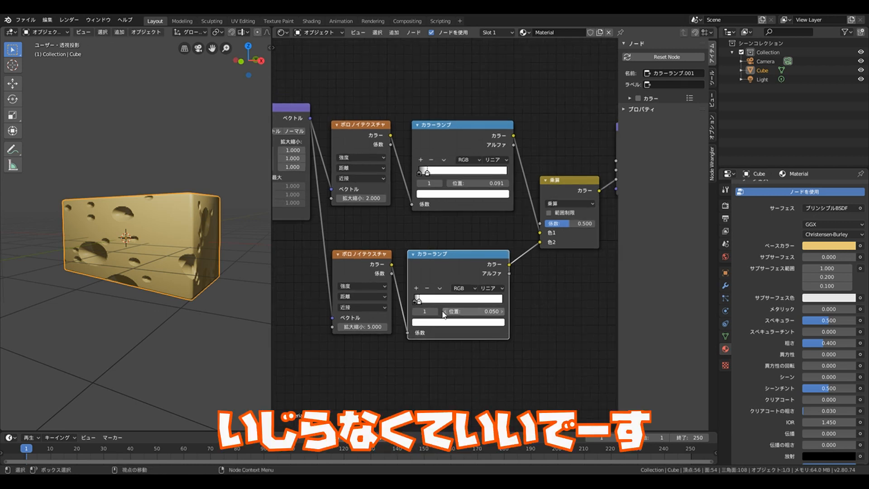
pyautogui.moveTo(420, 303); pyautogui.dragTo(417, 304)
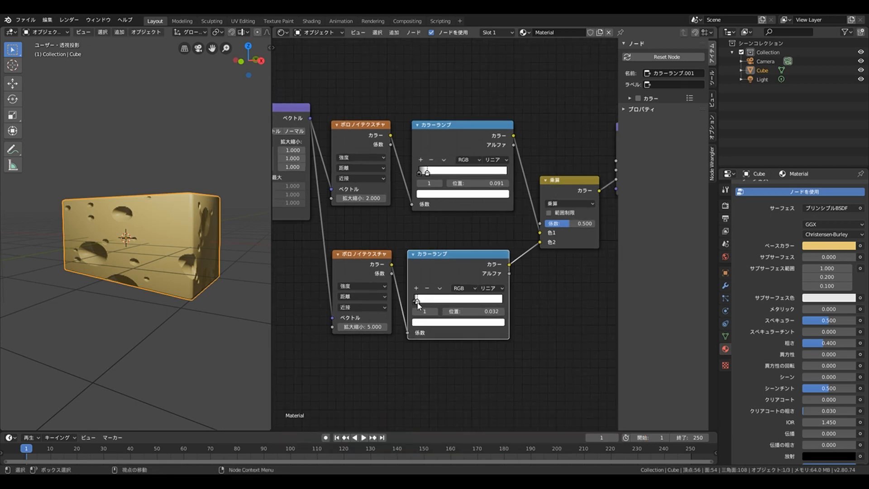
# Step: Set the duplicate Voronoi Texture's Scale to 4.5
pyautogui.click(368, 326)
pyautogui.write('4')
pyautogui.press('Return')
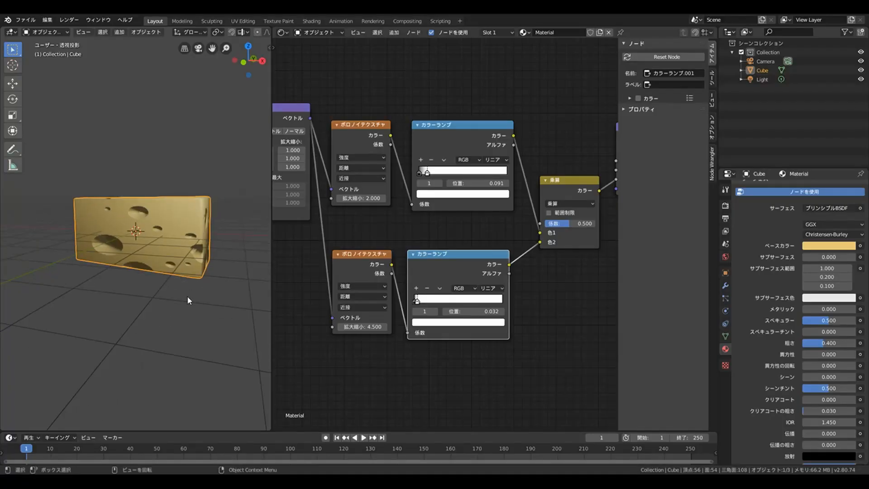
# Step: Raise the cheese wedge along the Z axis by about 0.95 m so it sits on the grid
pyautogui.scroll(-6, 552, 277)
pyautogui.moveTo(557, 304); pyautogui.dragTo(459, 298, button='middle')
pyautogui.moveTo(216, 281); pyautogui.dragTo(194, 316, button='middle')
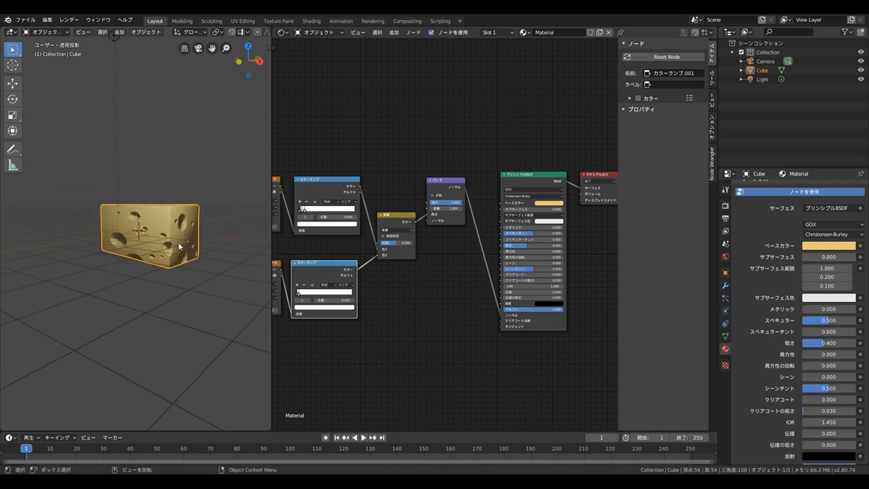
pyautogui.press('g')
pyautogui.press('z')
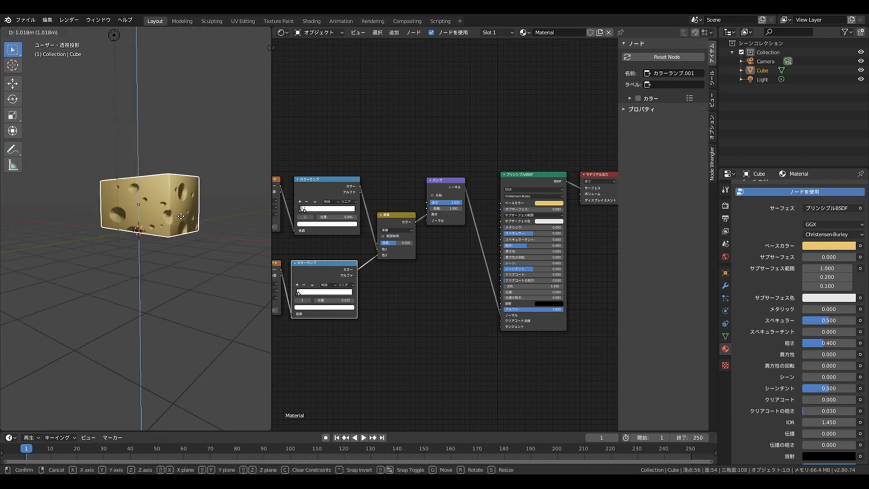
pyautogui.click(239, 216)
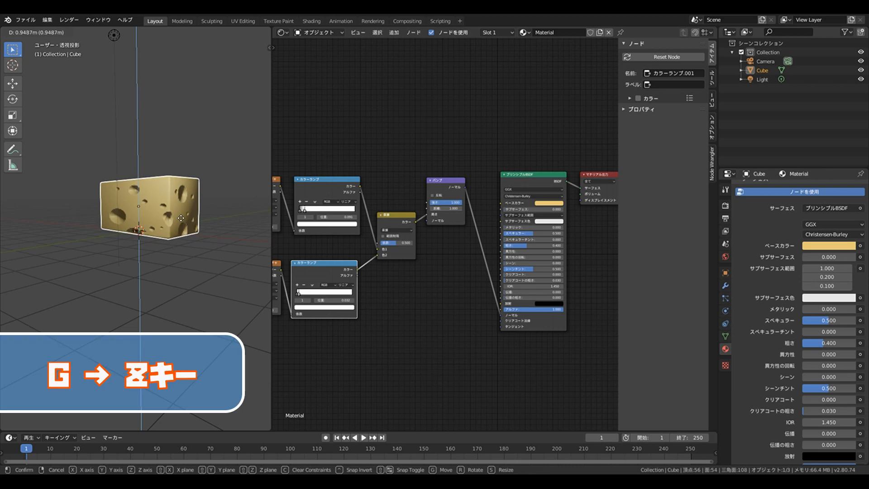
pyautogui.click(238, 211)
# Step: Add a plane at the origin as a floor beneath the wedge and scale it up about 10.15 times
pyautogui.moveTo(179, 219); pyautogui.dragTo(131, 222, button='middle')
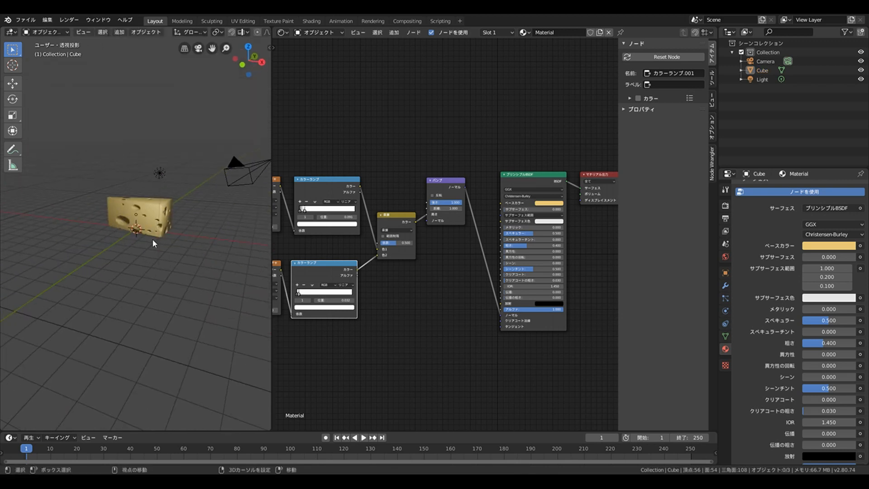
pyautogui.hotkey('shift', 'a')
pyautogui.moveTo(154, 240)
pyautogui.click(192, 239)
pyautogui.moveTo(192, 239); pyautogui.dragTo(151, 265, button='middle')
pyautogui.press('s')
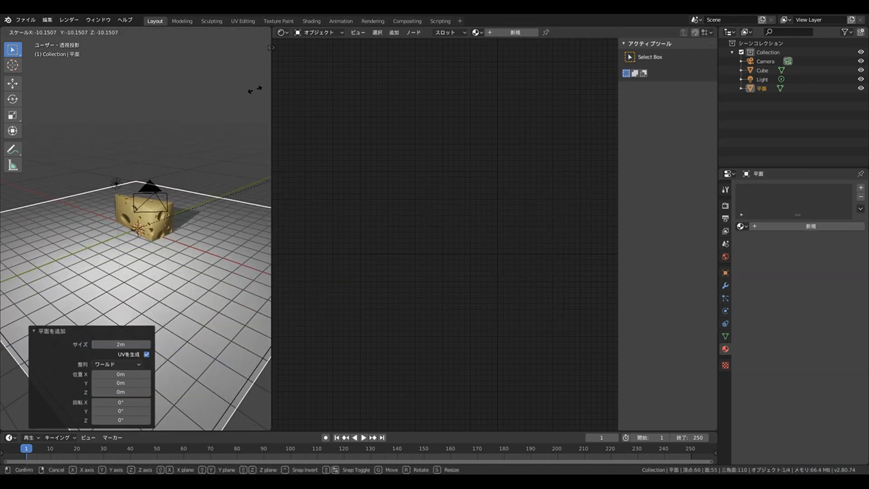
pyautogui.click(198, 156)
pyautogui.moveTo(198, 156); pyautogui.dragTo(189, 219, button='middle')
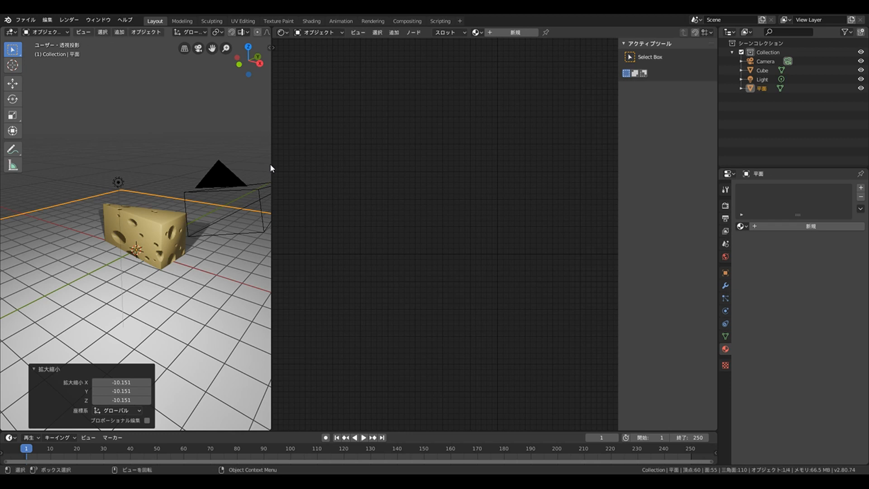
# Step: Widen the 3D viewport and switch the shader editor from Object to World to show the background nodes
pyautogui.moveTo(272, 164); pyautogui.dragTo(389, 166)
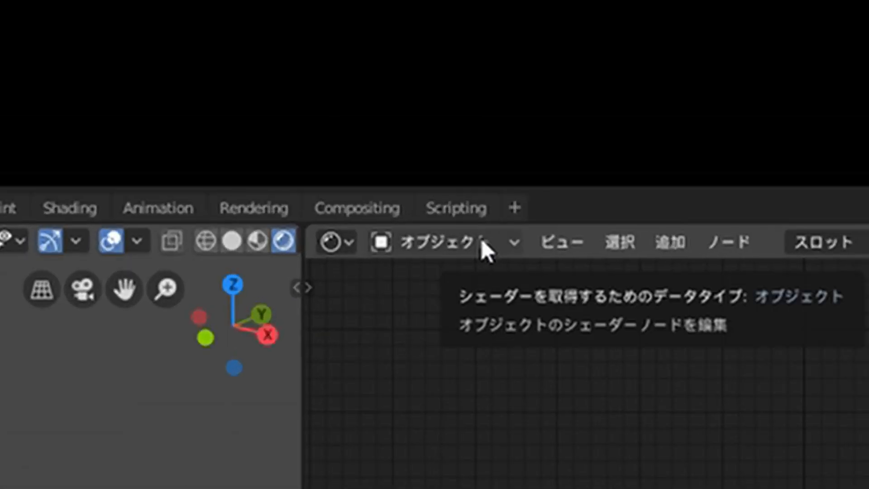
pyautogui.click(449, 32)
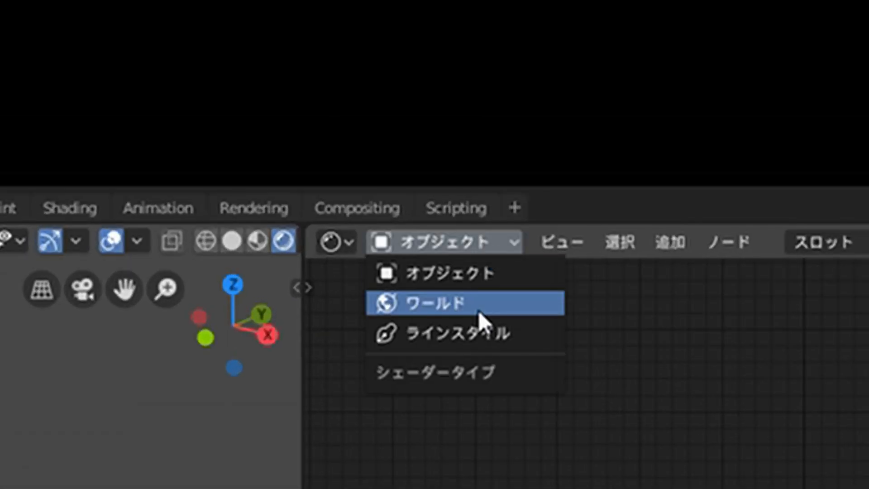
pyautogui.click(479, 310)
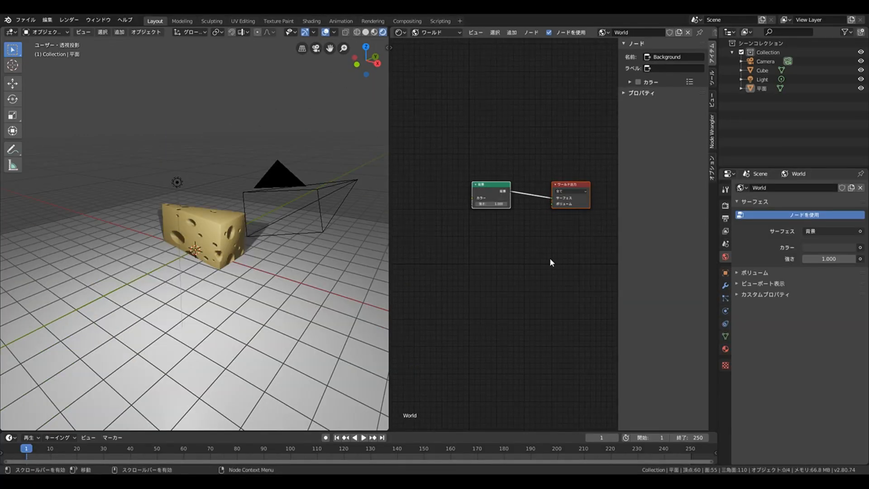
pyautogui.scroll(2, 549, 257)
pyautogui.moveTo(477, 146); pyautogui.dragTo(423, 180, button='middle')
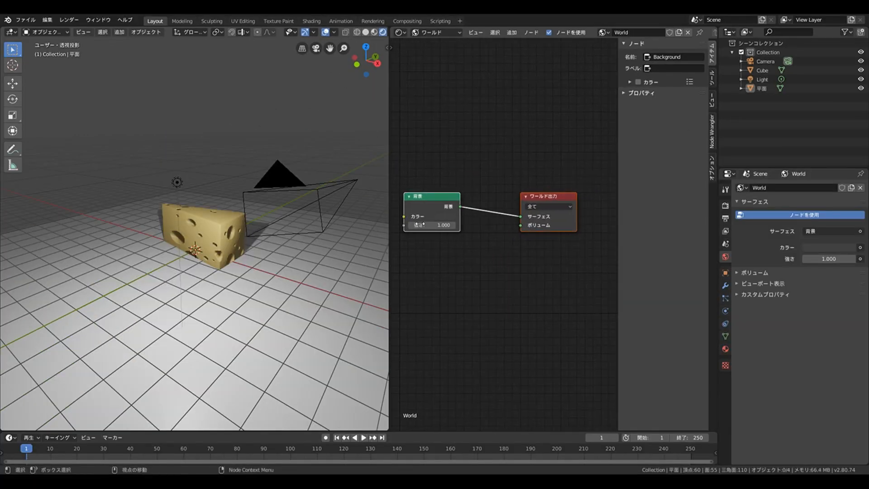
# Step: Brighten the world background colour to a light grey with an HSV value of about 0.707
pyautogui.moveTo(501, 258); pyautogui.dragTo(509, 259, button='middle')
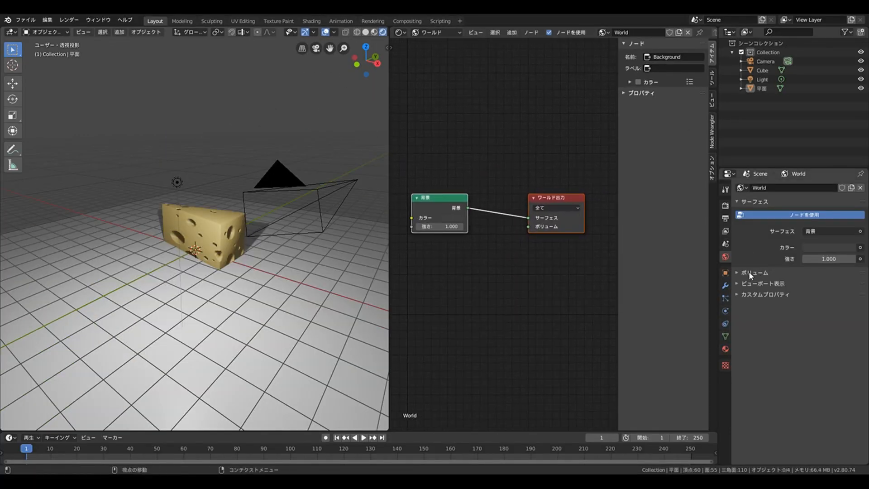
pyautogui.click(828, 247)
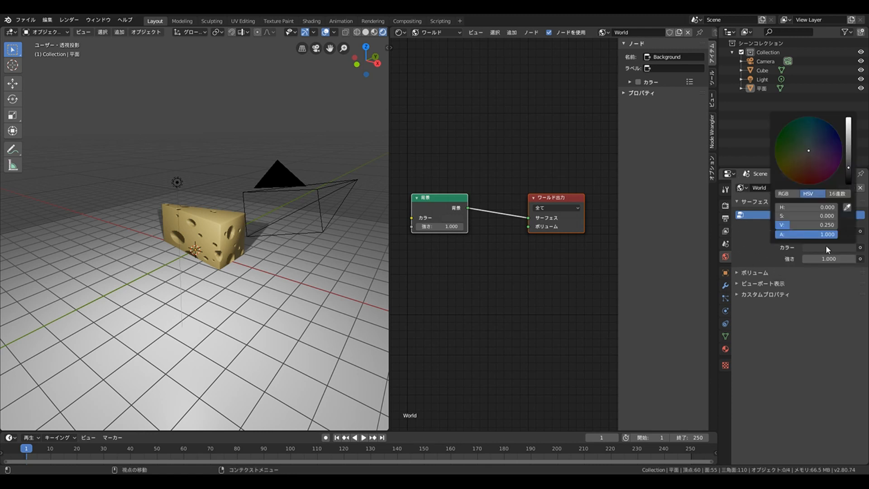
pyautogui.moveTo(849, 152); pyautogui.dragTo(850, 119)
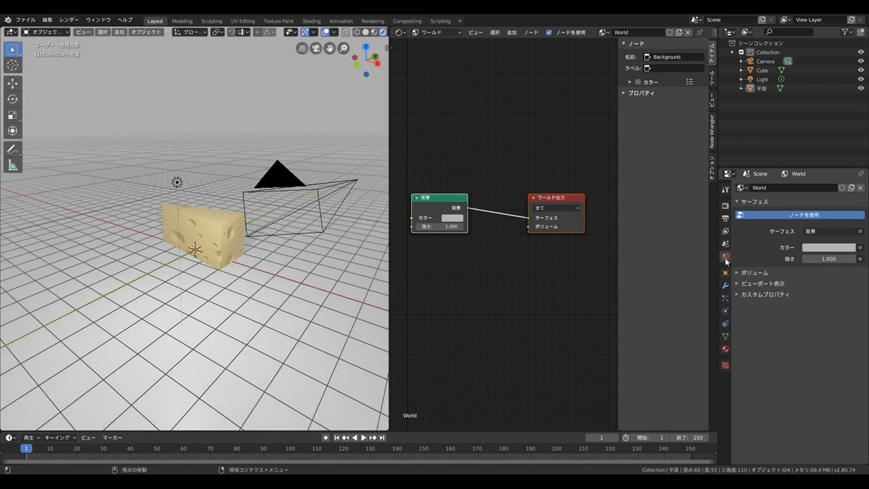
# Step: Tint the world background colour blue and shift it to a muted teal
pyautogui.click(831, 249)
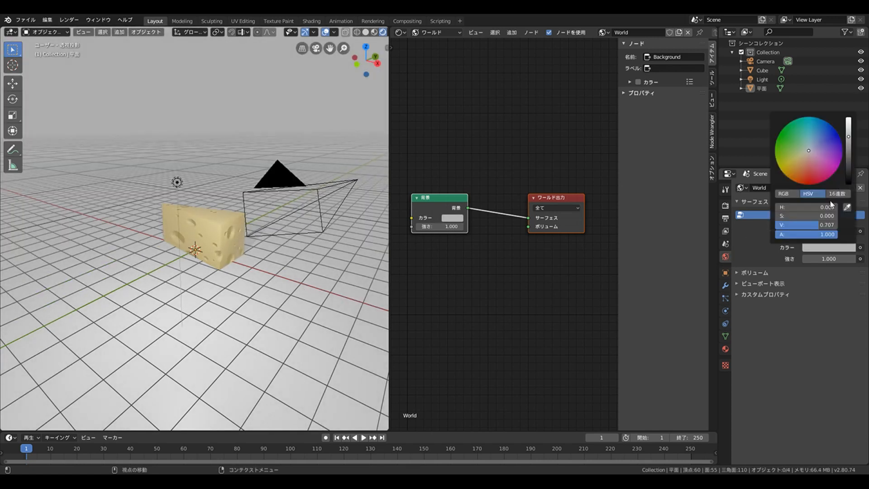
pyautogui.moveTo(849, 139)
pyautogui.mouseDown()
pyautogui.moveTo(849, 129)
pyautogui.moveTo(849, 169)
pyautogui.moveTo(849, 140)
pyautogui.moveTo(823, 148)
pyautogui.moveTo(813, 135)
pyautogui.mouseUp()
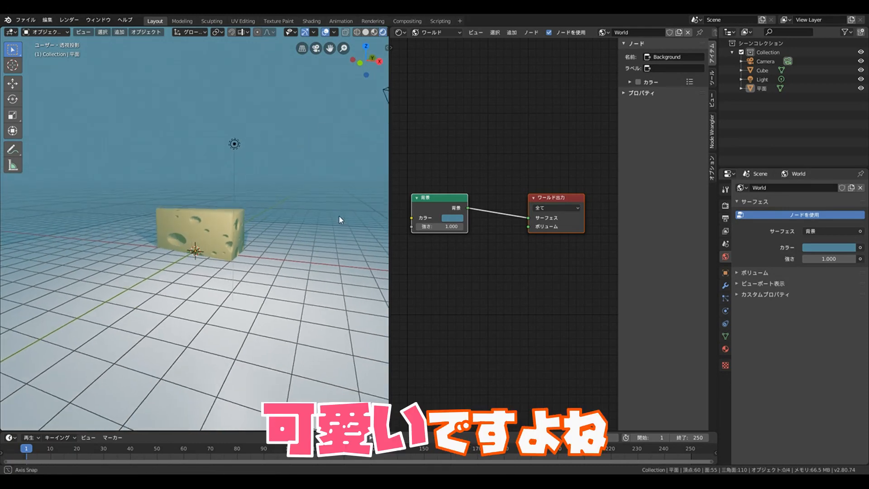
pyautogui.click(829, 247)
pyautogui.click(808, 135)
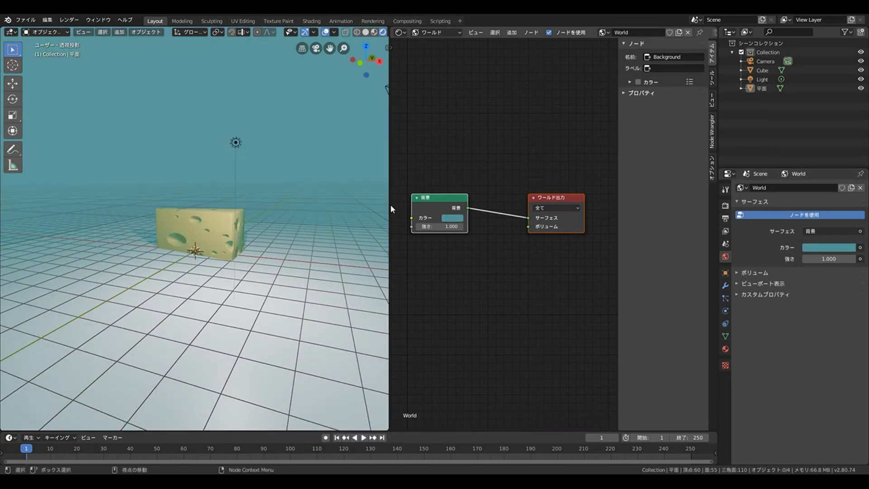
# Step: Add an Environment Texture with its mapping and coordinate nodes, connected to the world's Background node
pyautogui.moveTo(447, 198); pyautogui.dragTo(520, 197, button='middle')
pyautogui.click(520, 197)
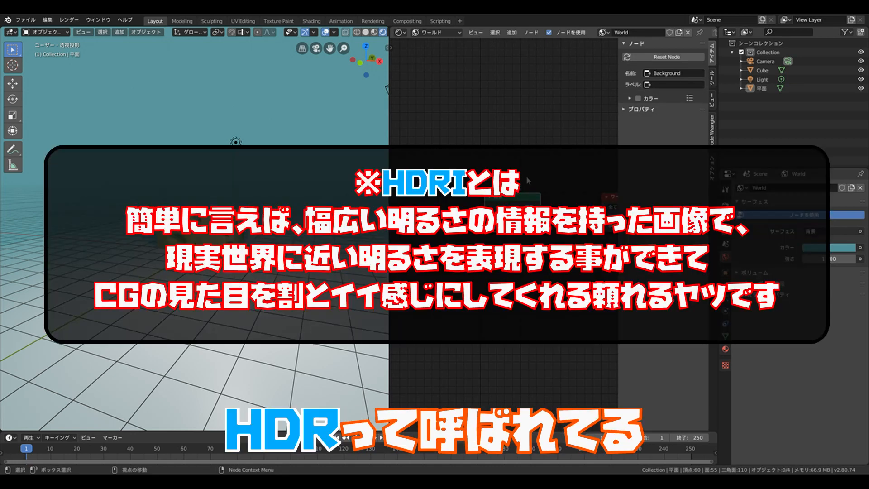
pyautogui.moveTo(527, 177)
pyautogui.mouseDown(button='middle')
pyautogui.moveTo(496, 176)
pyautogui.moveTo(521, 167)
pyautogui.mouseUp(button='middle')
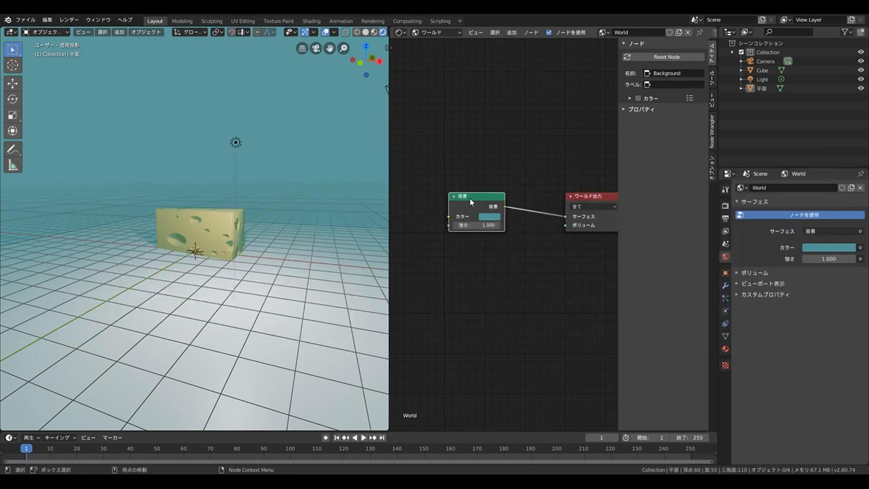
pyautogui.hotkey('ctrl', 't')
pyautogui.press('Home')
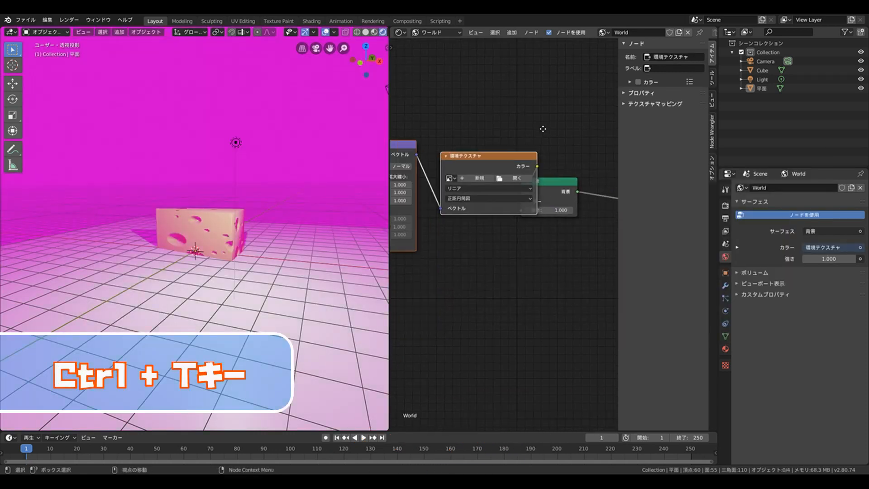
# Step: Space the Environment Texture and mapping nodes away from the Background node so they no longer overlap
pyautogui.moveTo(474, 133); pyautogui.dragTo(500, 132, button='middle')
pyautogui.moveTo(507, 135); pyautogui.dragTo(402, 245)
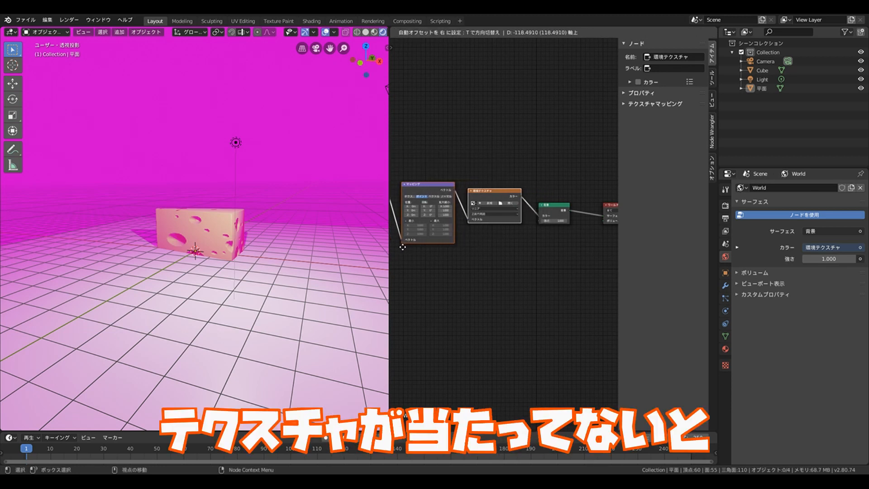
pyautogui.scroll(4, 511, 205)
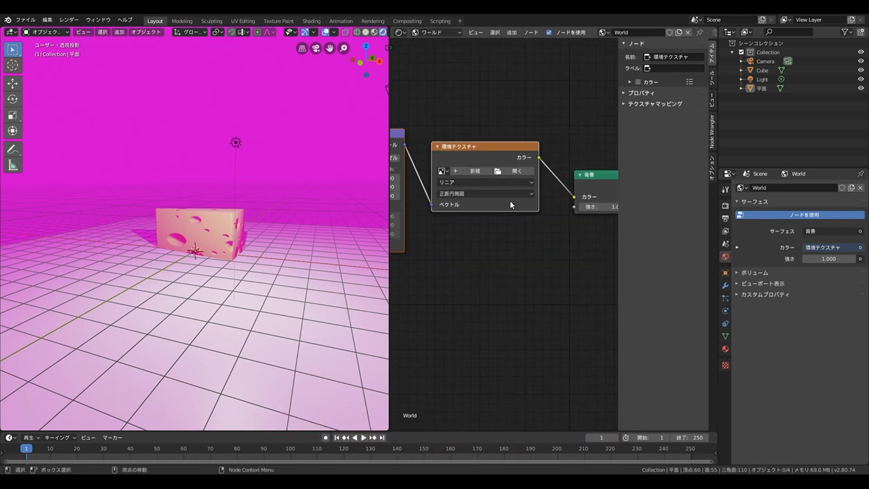
# Step: Switch to the HDRI Haven website in the browser and open the Indoor category of its HDRIs
pyautogui.click(525, 172)
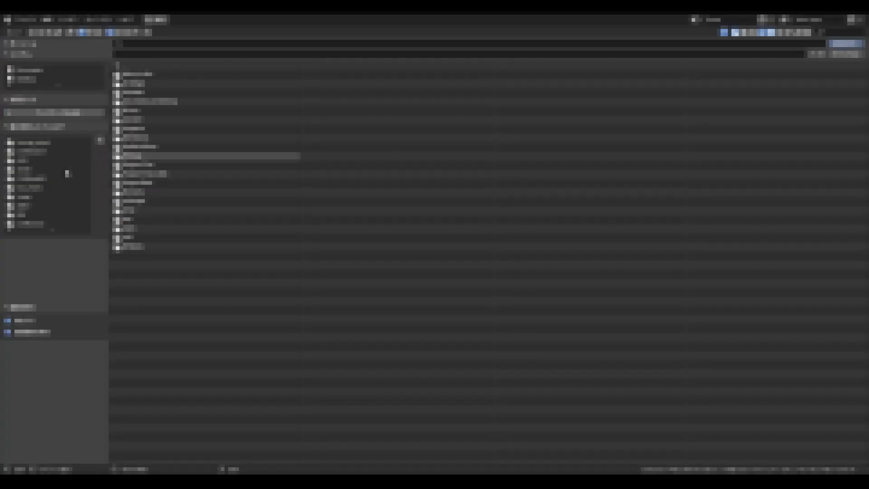
pyautogui.click(32, 160)
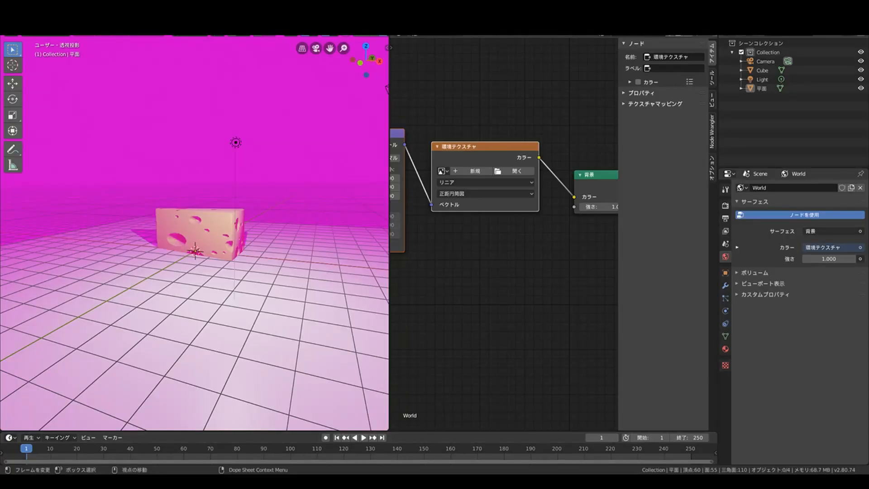
pyautogui.click(232, 441)
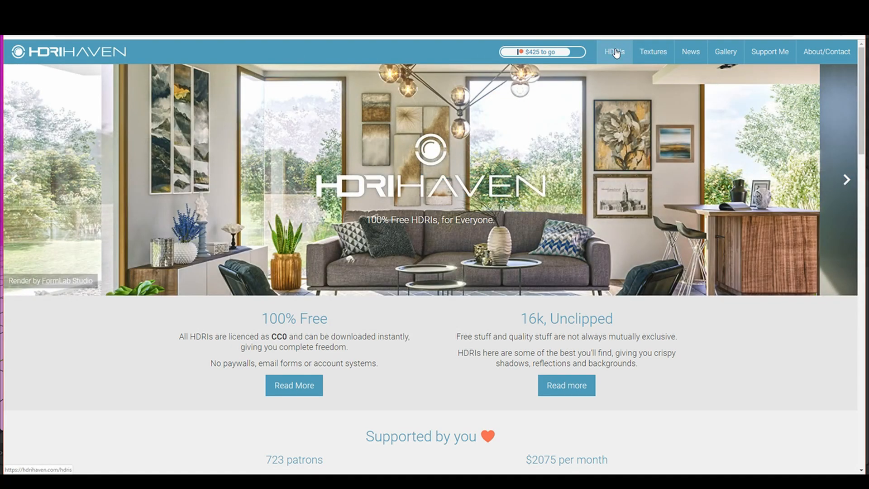
pyautogui.click(615, 53)
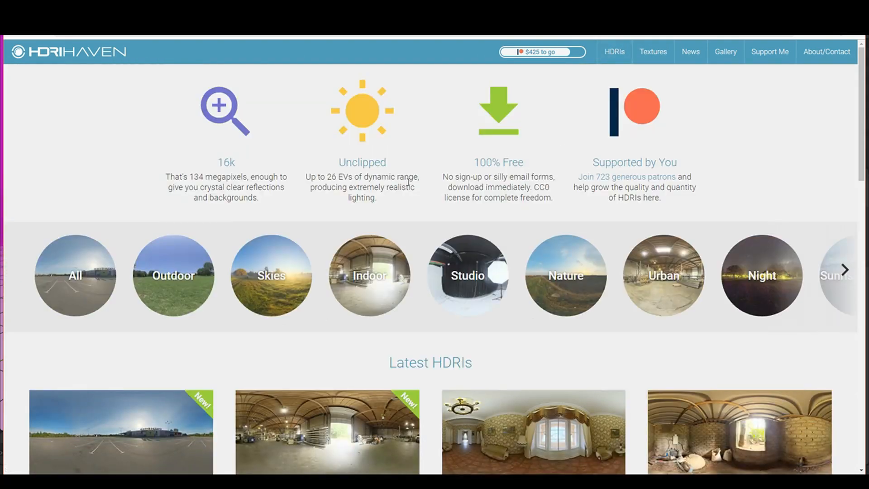
pyautogui.scroll(-2, 409, 183)
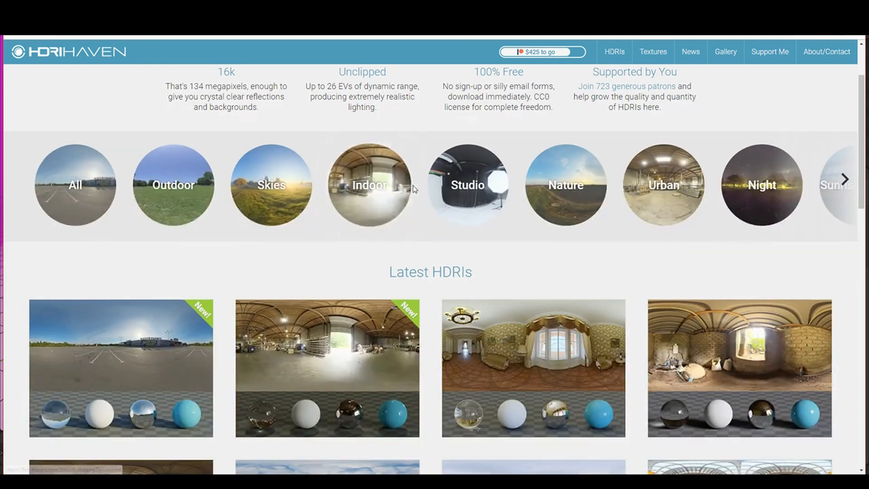
pyautogui.click(374, 193)
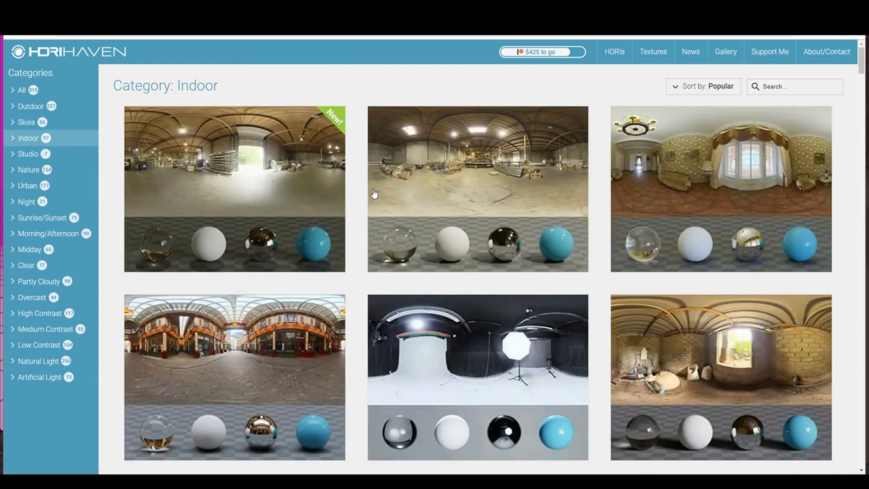
# Step: Look through the indoor HDRIs and open the Art Studio page to examine its details
pyautogui.scroll(-8, 374, 193)
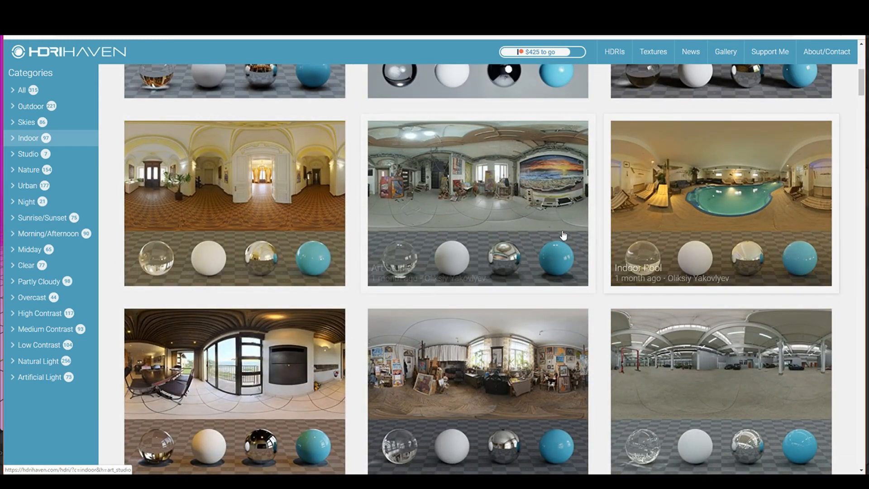
pyautogui.scroll(-10, 440, 187)
pyautogui.scroll(-5, 441, 187)
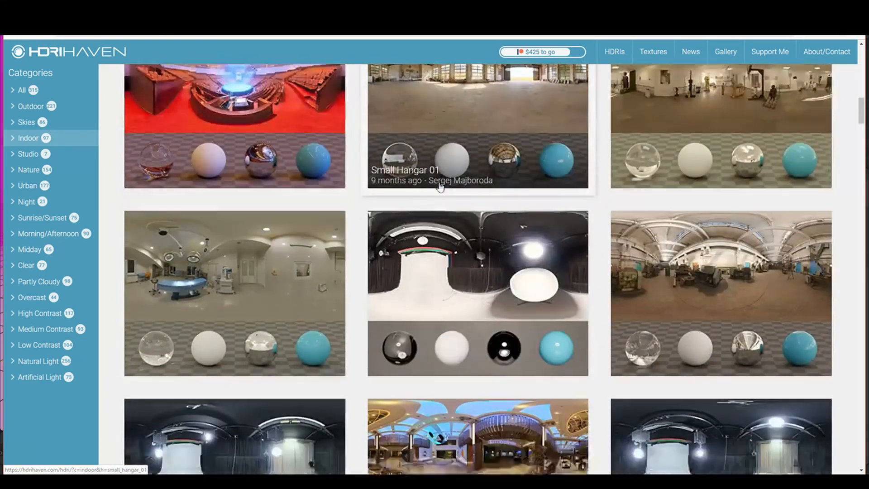
pyautogui.scroll(10, 498, 204)
pyautogui.scroll(4, 507, 209)
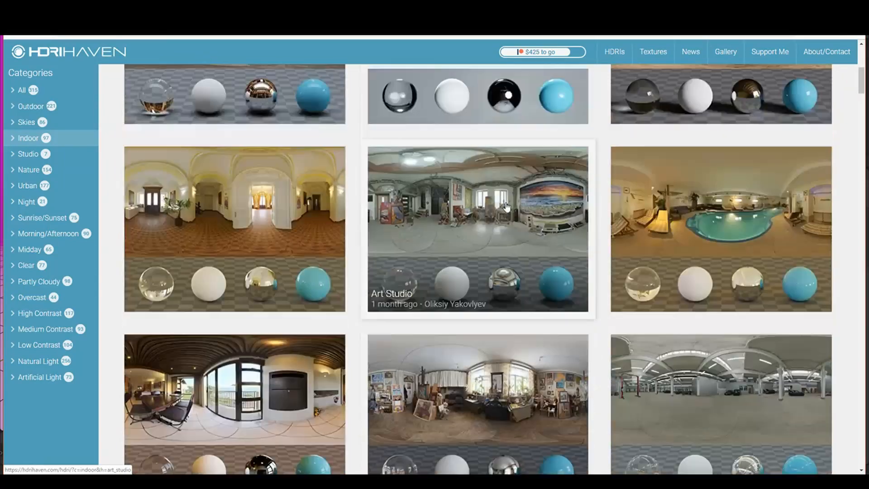
pyautogui.click(508, 209)
pyautogui.scroll(-6, 422, 200)
pyautogui.scroll(-3, 422, 203)
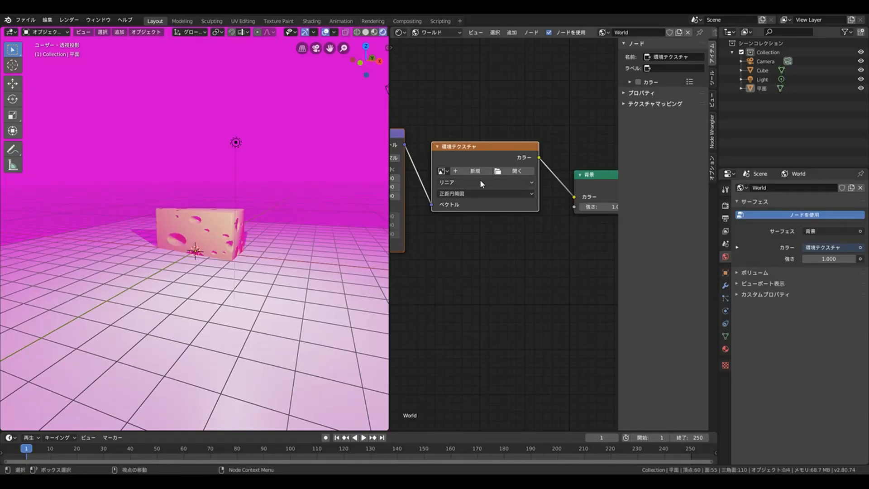
# Step: Back in Blender, load reading_room_2k.hdr into the world's Environment Texture node
pyautogui.click(520, 171)
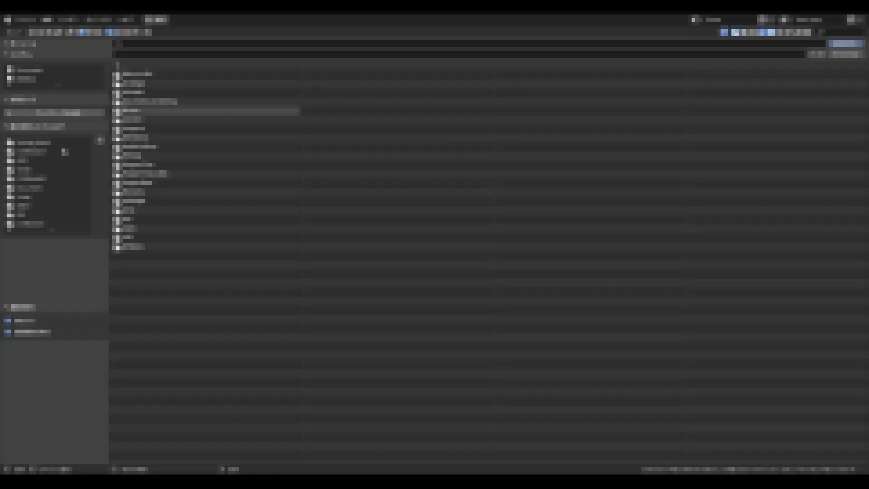
pyautogui.click(27, 161)
pyautogui.click(164, 137)
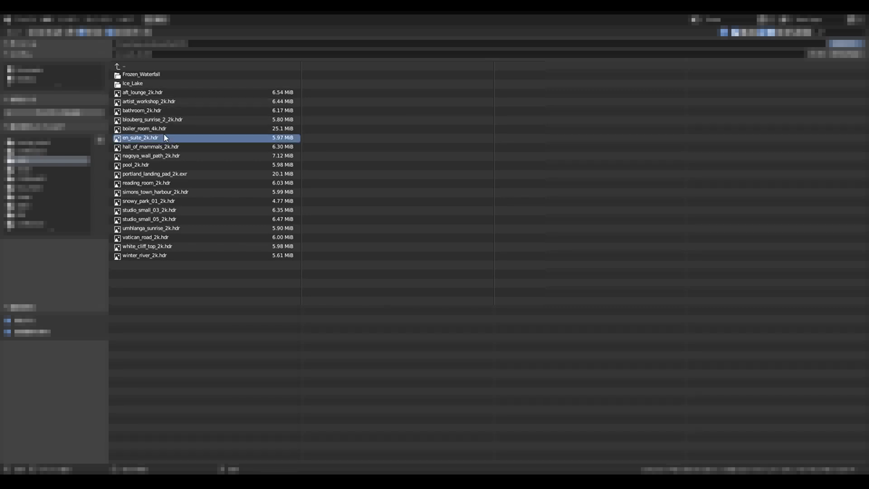
pyautogui.click(144, 183)
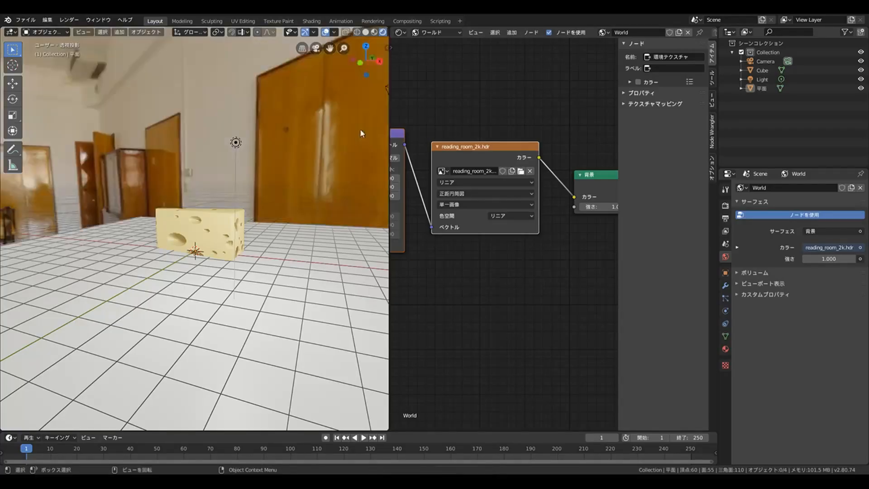
# Step: Switch the shader editor to Object and give the floor plane a new material named ground_mat
pyautogui.moveTo(292, 183); pyautogui.dragTo(208, 219, button='middle')
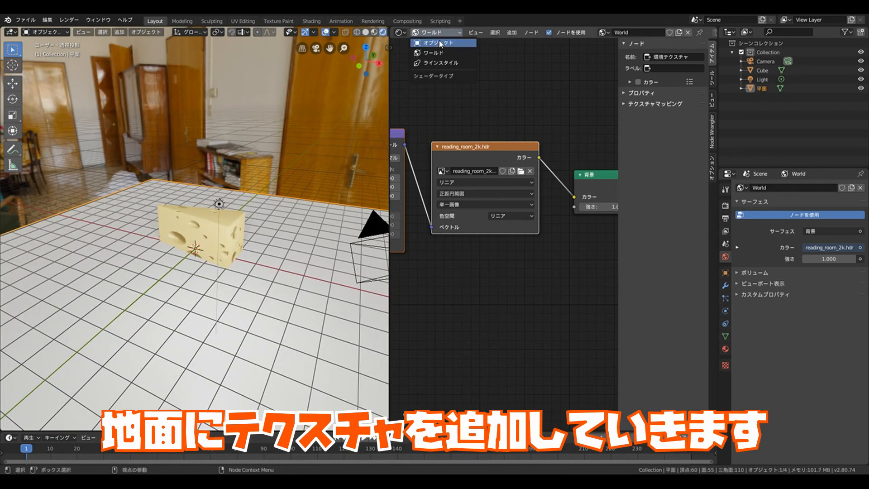
pyautogui.click(440, 43)
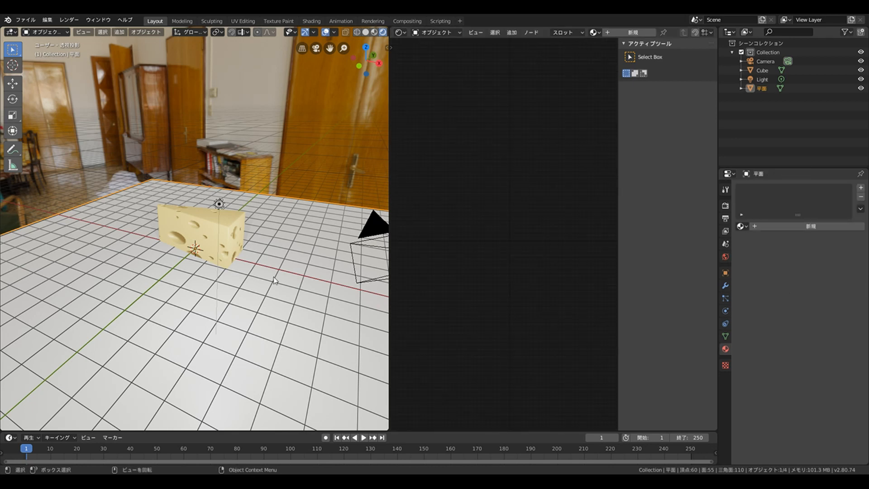
pyautogui.click(799, 227)
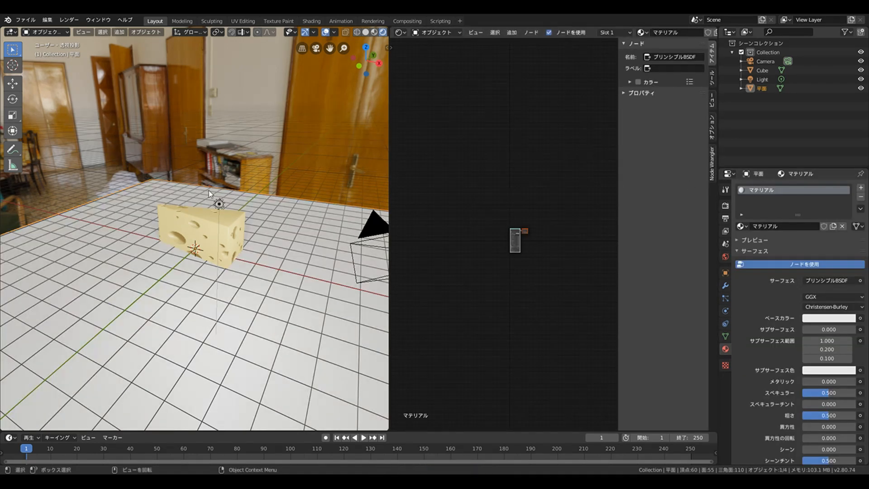
pyautogui.doubleClick(785, 225)
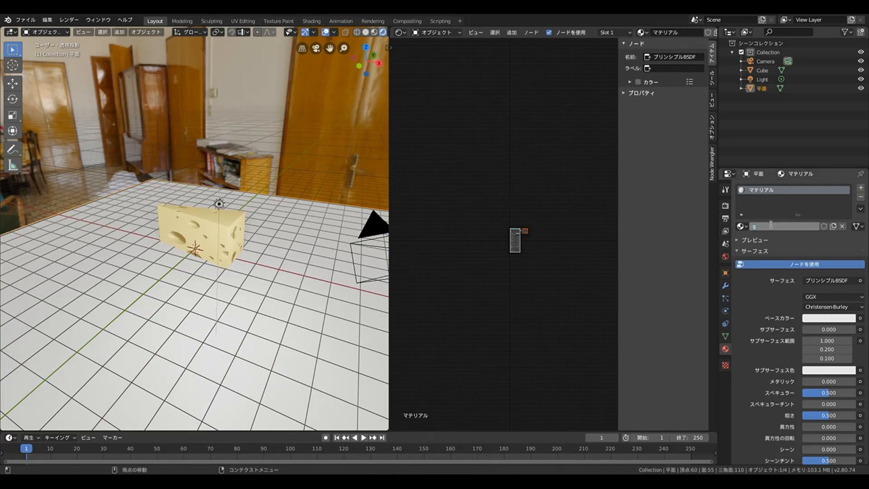
pyautogui.write('ground')
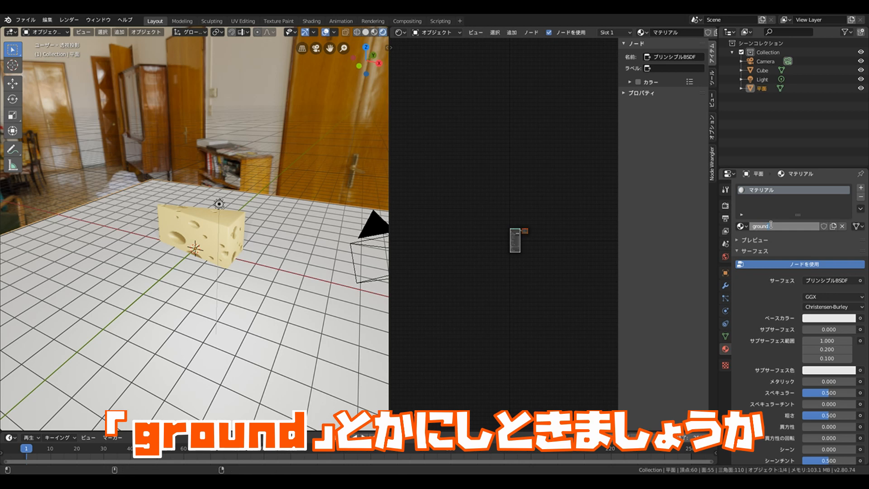
pyautogui.write('_mat')
pyautogui.press('Return')
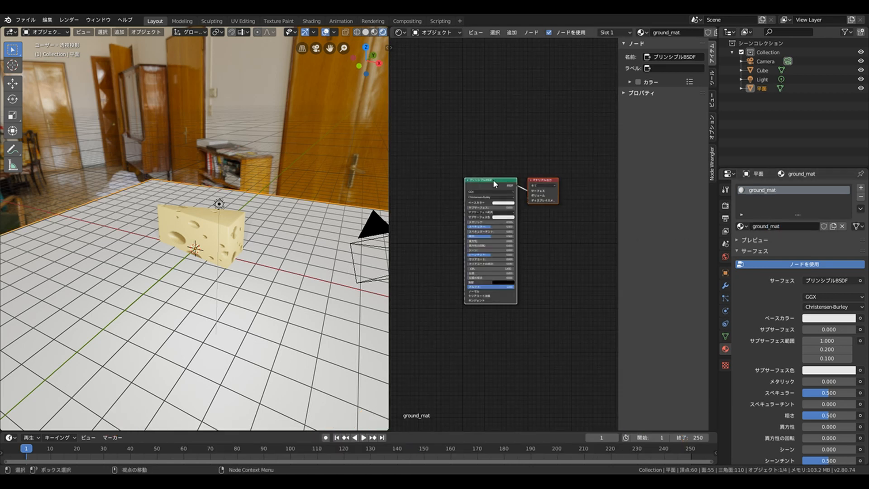
# Step: Switch to the CC0 Textures website in the browser and look through its featured and full texture categories
pyautogui.scroll(2, 493, 179)
pyautogui.click(240, 437)
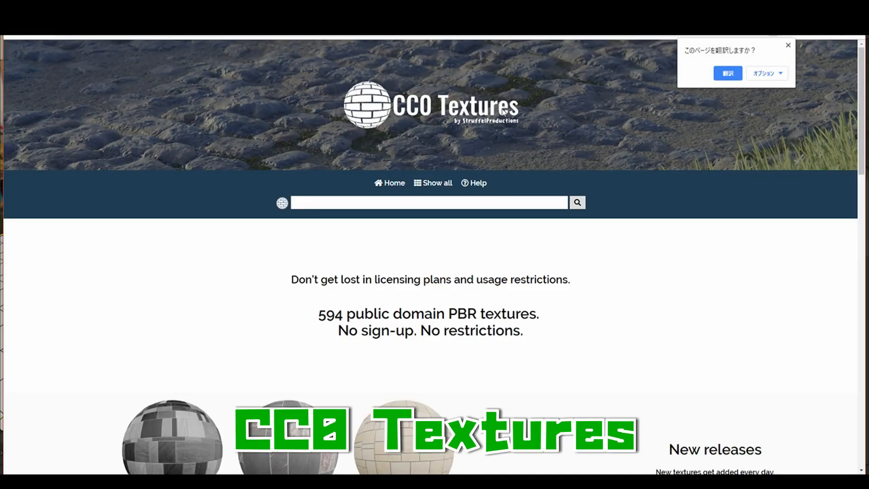
pyautogui.scroll(-2, 595, 245)
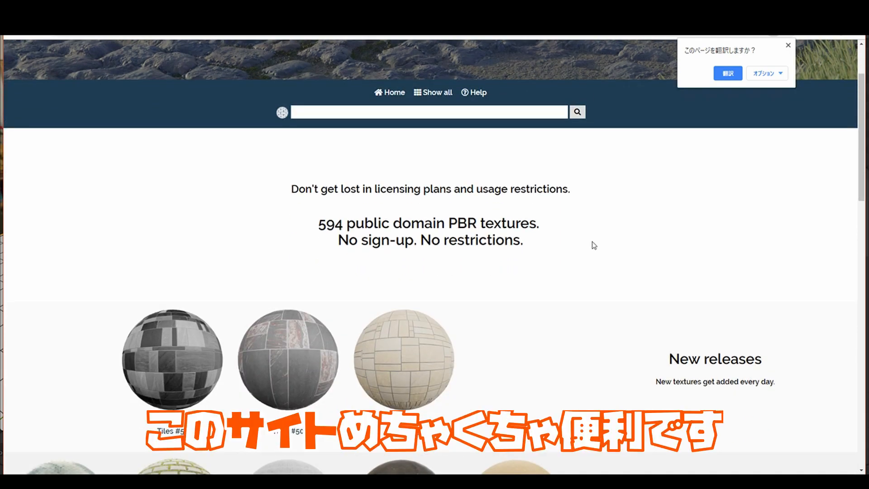
pyautogui.scroll(-5, 558, 236)
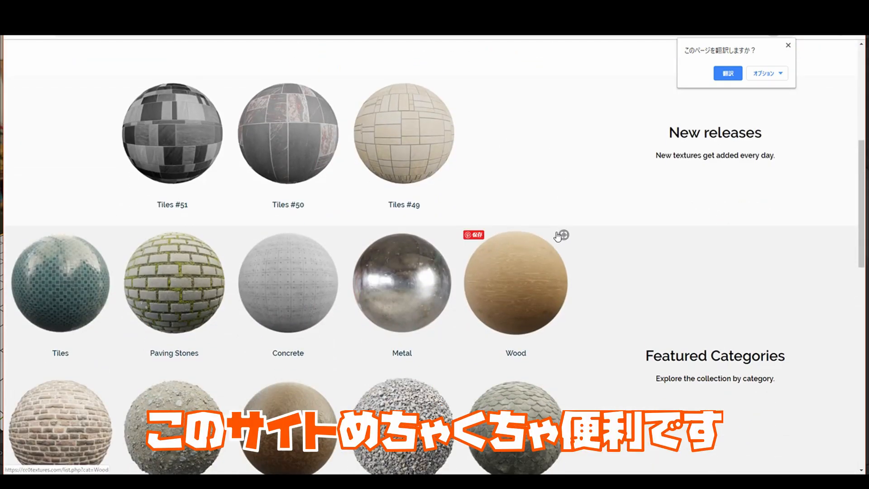
pyautogui.scroll(-5, 455, 230)
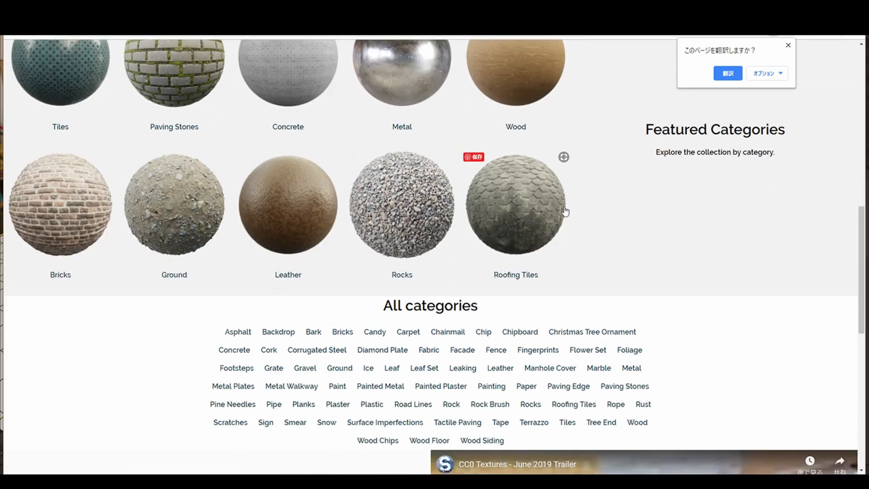
pyautogui.scroll(-3, 564, 208)
pyautogui.scroll(-3, 570, 206)
pyautogui.scroll(12, 317, 200)
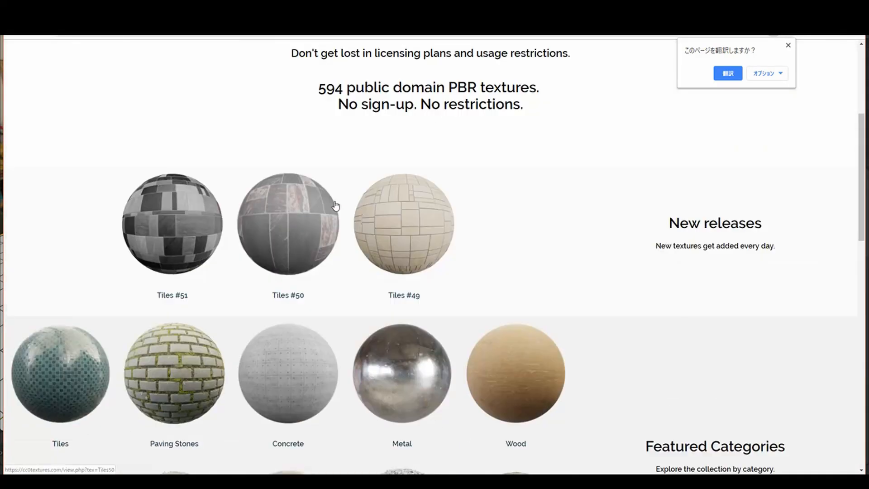
pyautogui.scroll(-5, 331, 190)
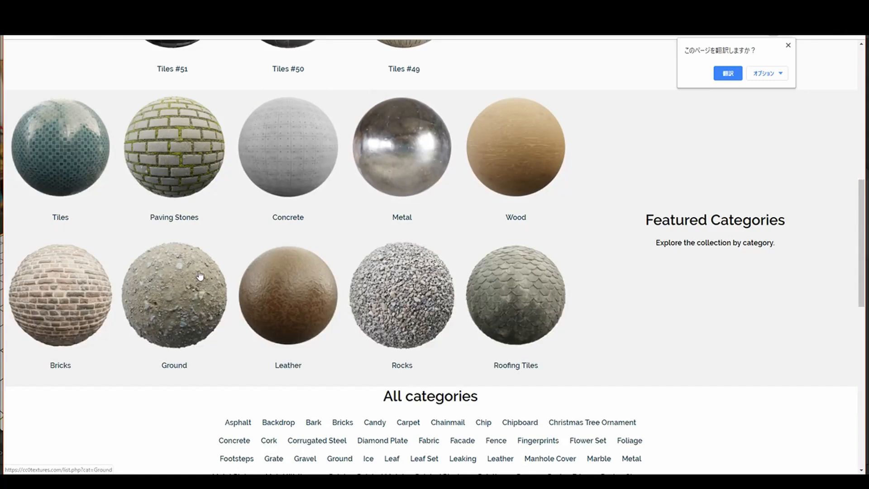
# Step: Open the Wood category and view the Wood #06 texture page with its download options
pyautogui.click(528, 166)
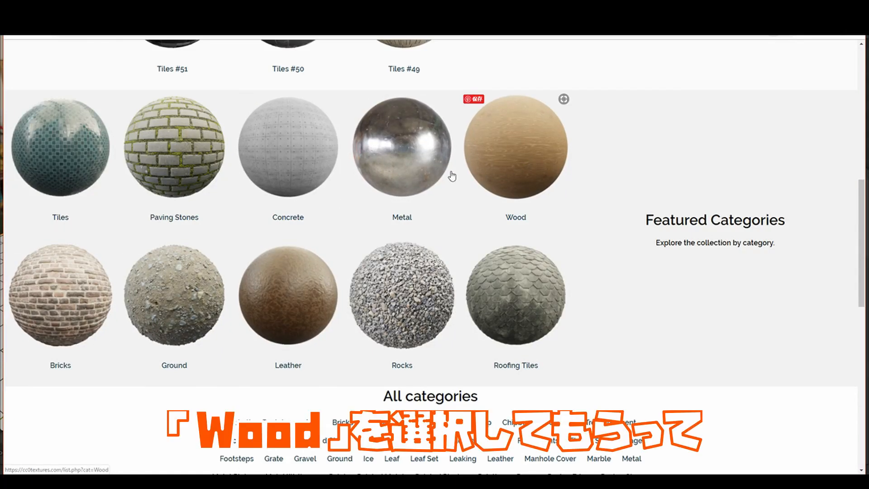
pyautogui.scroll(-6, 423, 175)
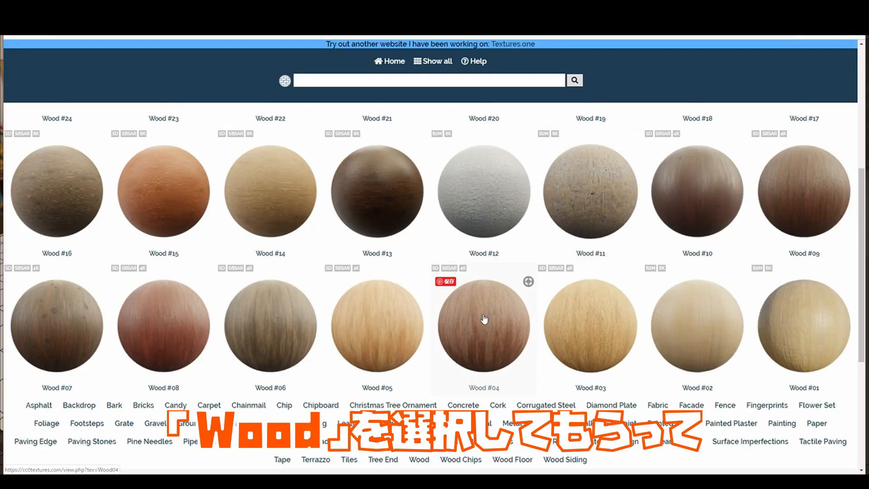
pyautogui.click(250, 378)
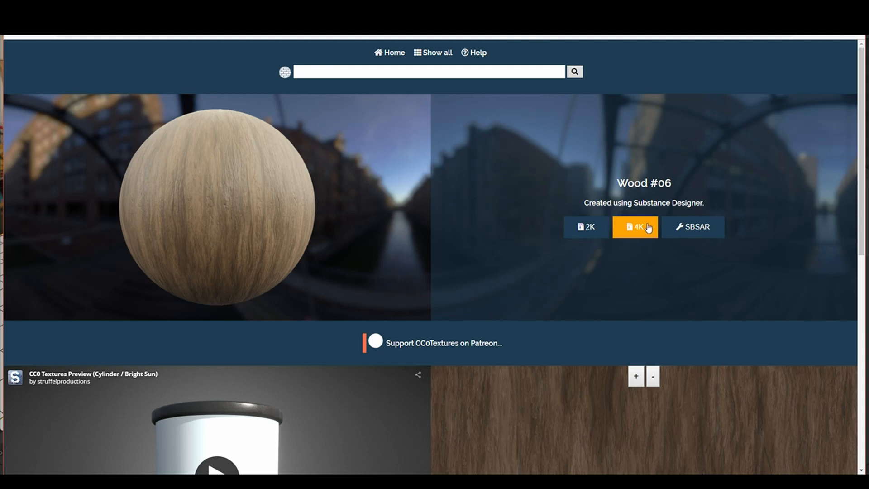
pyautogui.scroll(-2, 659, 242)
pyautogui.scroll(-3, 438, 159)
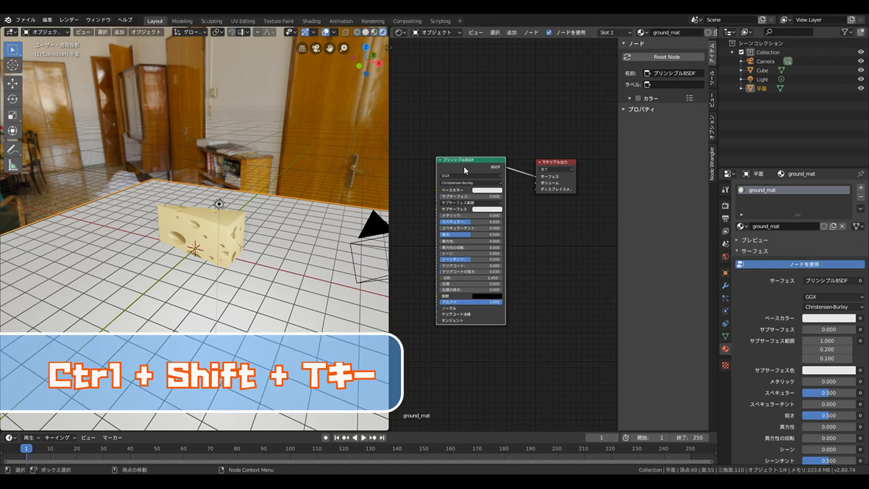
# Step: Back in Blender, load Wood06_col.jpg, Wood06_nrm.jpg and Wood06_rgh.jpg onto ground_mat's Principled BSDF with Node Wrangler's principled texture setup
pyautogui.hotkey('ctrl', 'shift', 't')
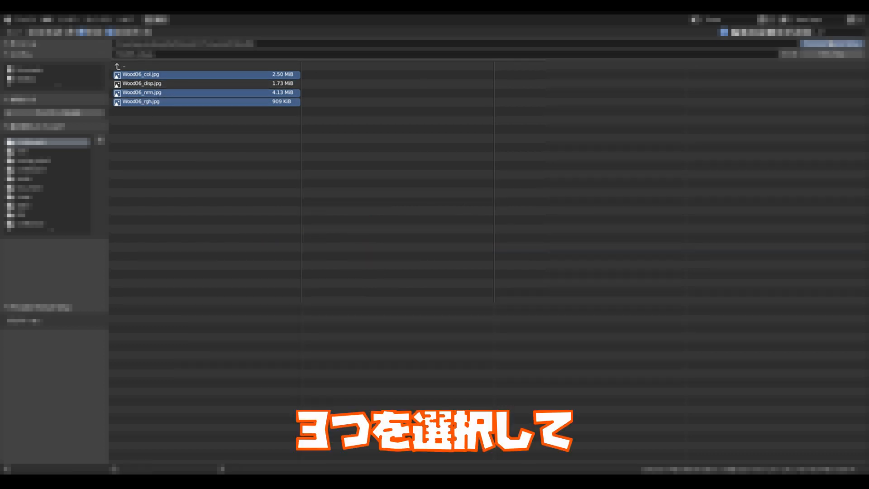
pyautogui.click(831, 44)
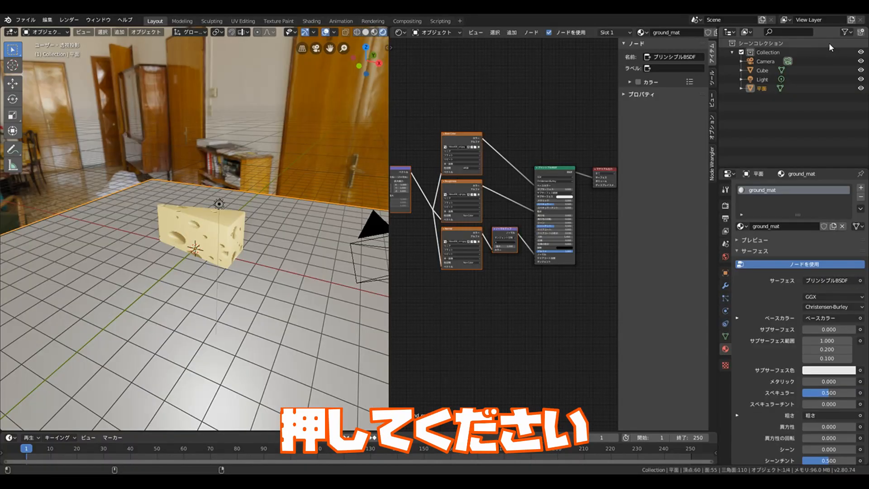
pyautogui.keyDown('shift'); pyautogui.moveTo(515, 147); pyautogui.dragTo(559, 141, button='middle'); pyautogui.keyUp('shift')
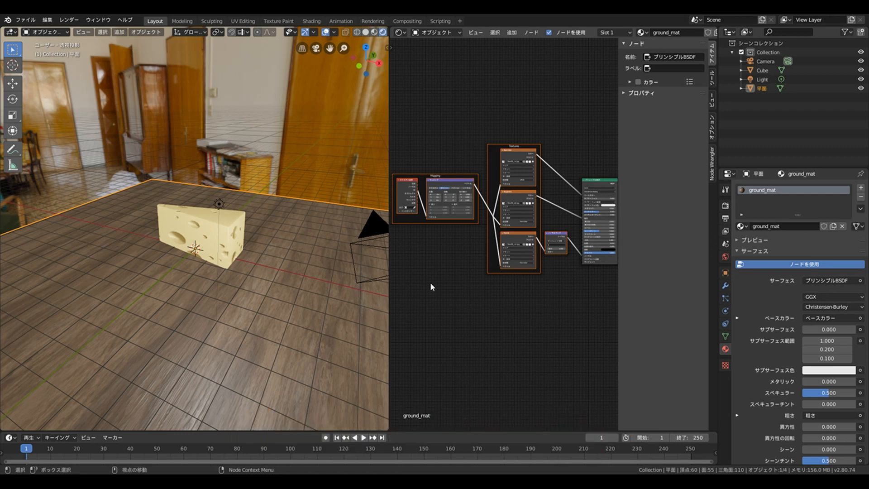
pyautogui.click(585, 185)
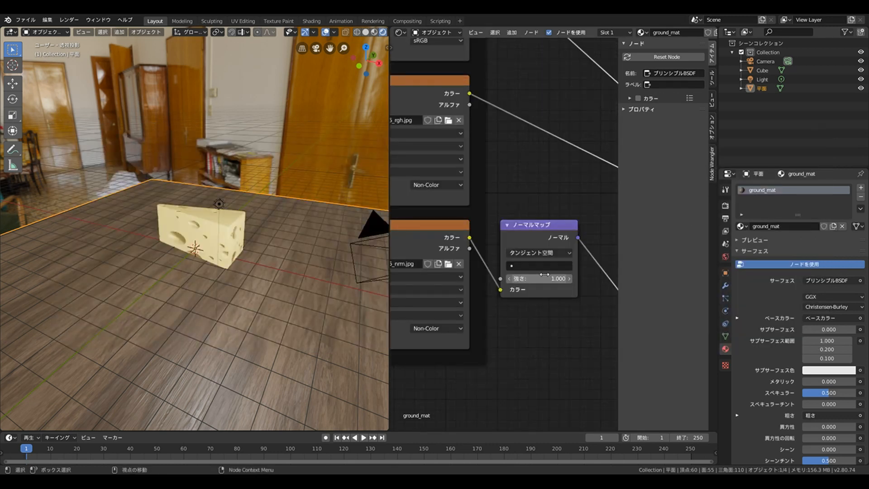
# Step: Set the strength of the floor material's Normal Map node to 3 and check the wood relief in the viewport
pyautogui.moveTo(539, 279); pyautogui.dragTo(571, 279)
pyautogui.click(541, 279)
pyautogui.write('4.2')
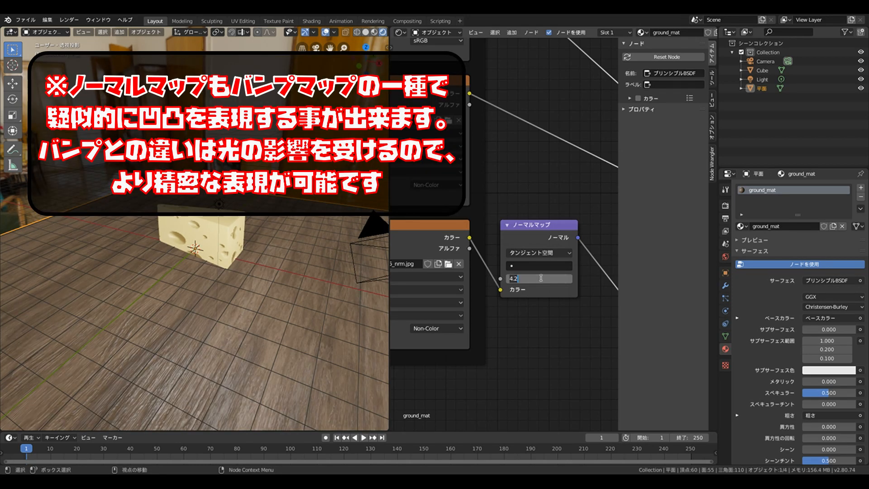
pyautogui.write('3')
pyautogui.press('Return')
pyautogui.moveTo(291, 249); pyautogui.dragTo(218, 255, button='middle')
pyautogui.scroll(-4, 542, 197)
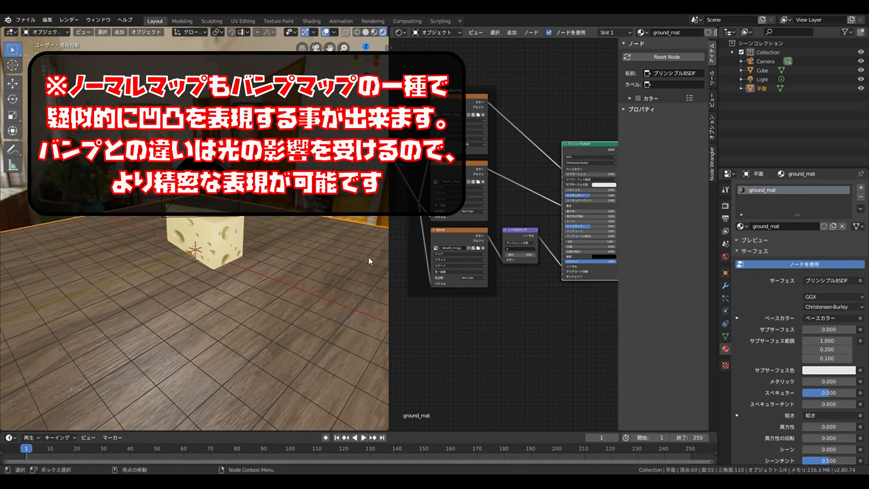
pyautogui.moveTo(369, 261); pyautogui.dragTo(210, 245, button='middle')
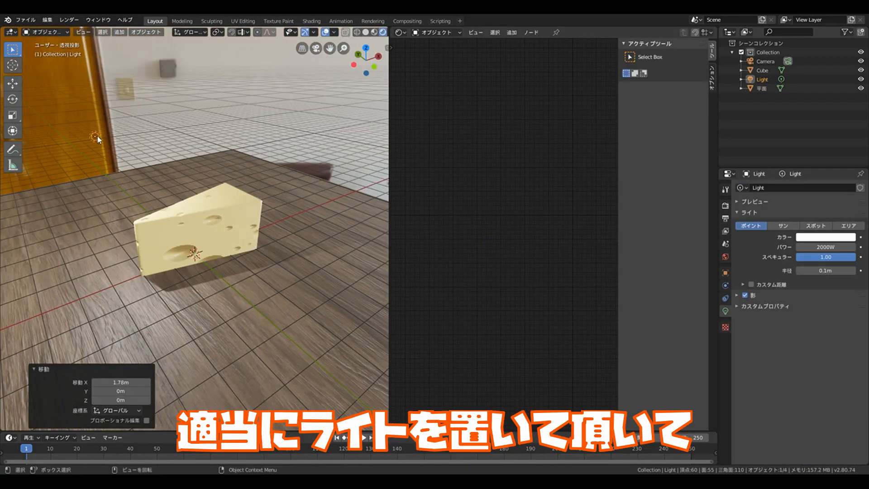
# Step: Set the world background strength to 0.6 to dim the HDRI lighting
pyautogui.click(725, 256)
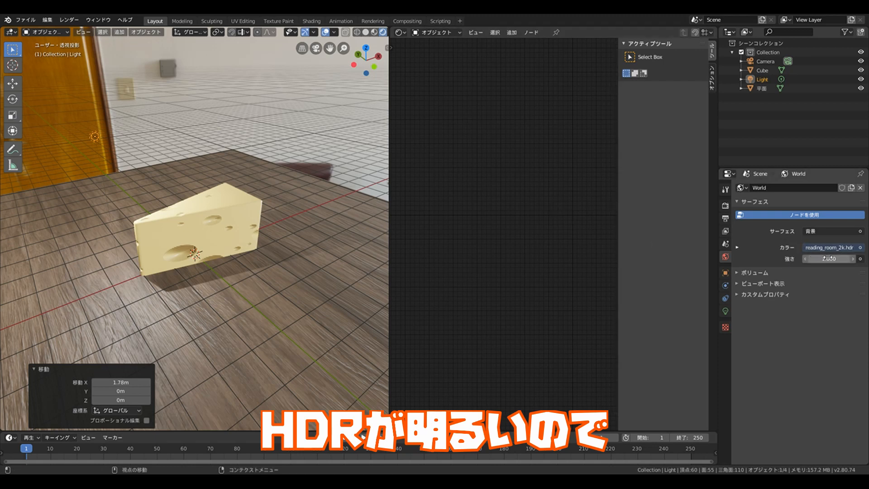
pyautogui.press('BackSpace')
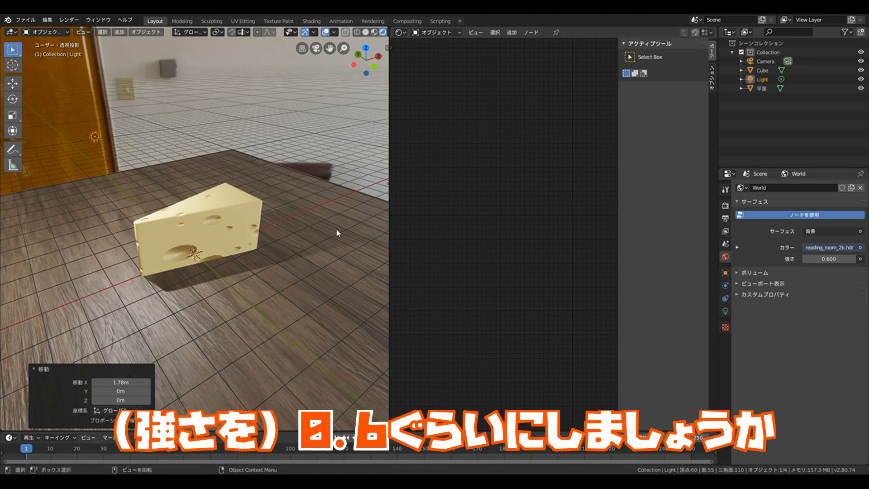
pyautogui.moveTo(336, 229); pyautogui.dragTo(290, 192, button='middle')
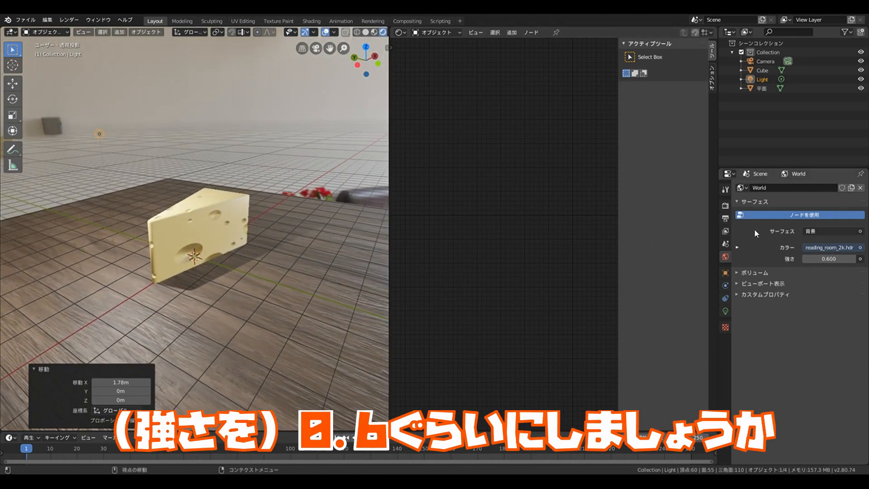
# Step: Bring up the cheese material's nodes and raise the Principled BSDF subsurface to about 0.295
pyautogui.click(435, 32)
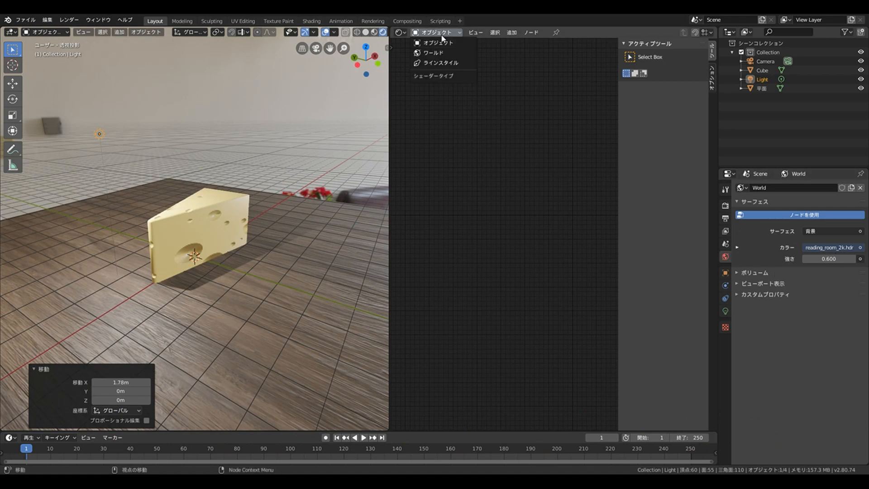
pyautogui.click(442, 52)
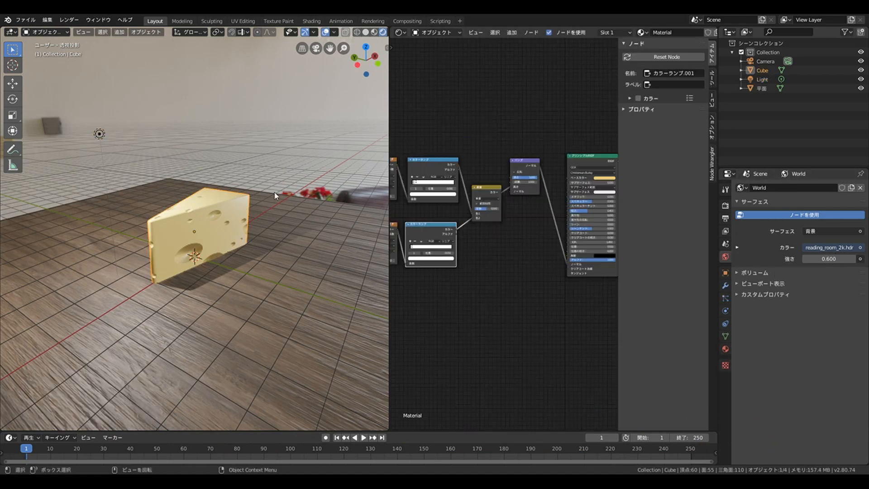
pyautogui.keyDown('shift'); pyautogui.moveTo(548, 272); pyautogui.dragTo(564, 217, button='middle'); pyautogui.keyUp('shift')
pyautogui.keyDown('shift'); pyautogui.moveTo(565, 224); pyautogui.dragTo(582, 211, button='middle'); pyautogui.keyUp('shift')
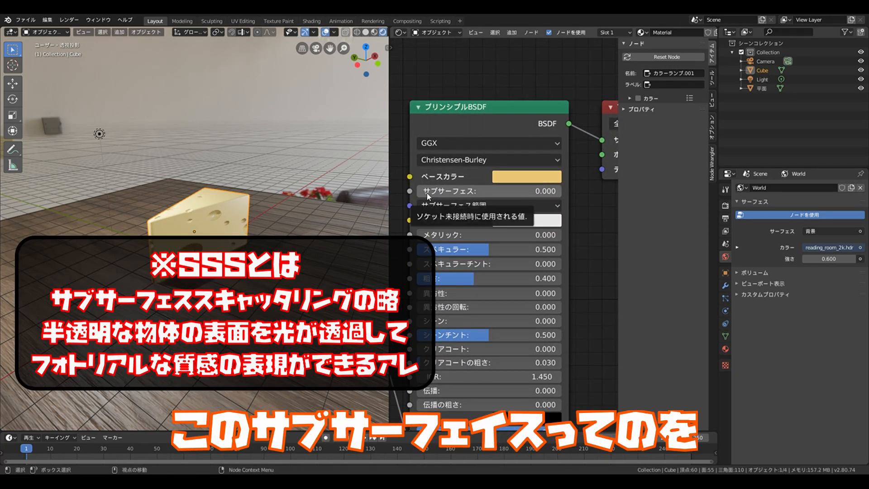
pyautogui.moveTo(427, 192); pyautogui.dragTo(471, 192)
pyautogui.moveTo(256, 210); pyautogui.dragTo(143, 213, button='middle')
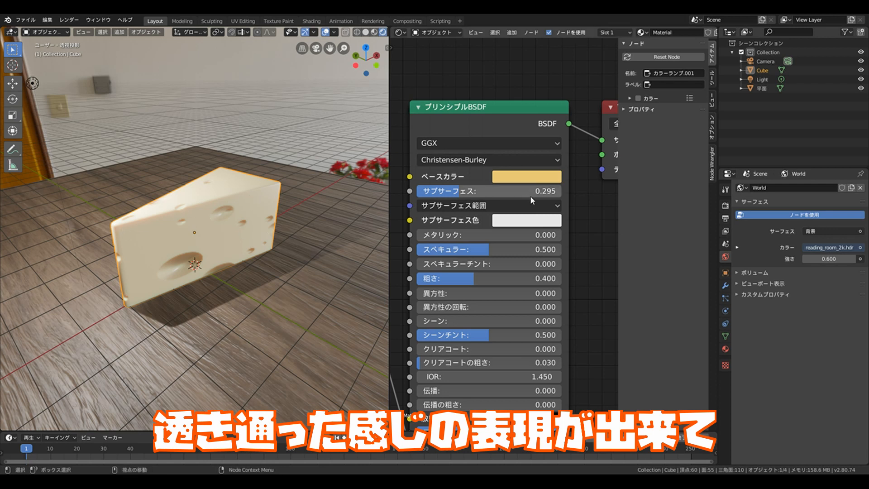
# Step: Set the cheese's subsurface colour to a slightly darkened orange with hue 0.082 and saturation 0.607
pyautogui.click(528, 222)
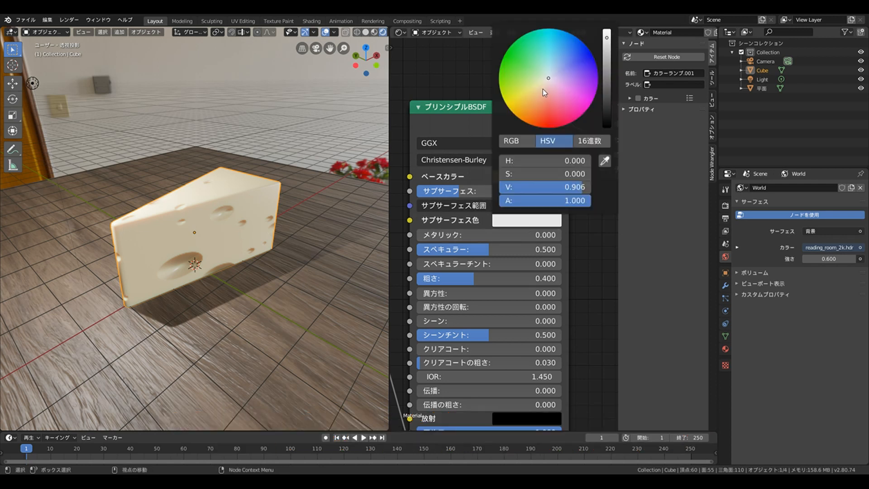
pyautogui.moveTo(543, 89); pyautogui.dragTo(534, 104)
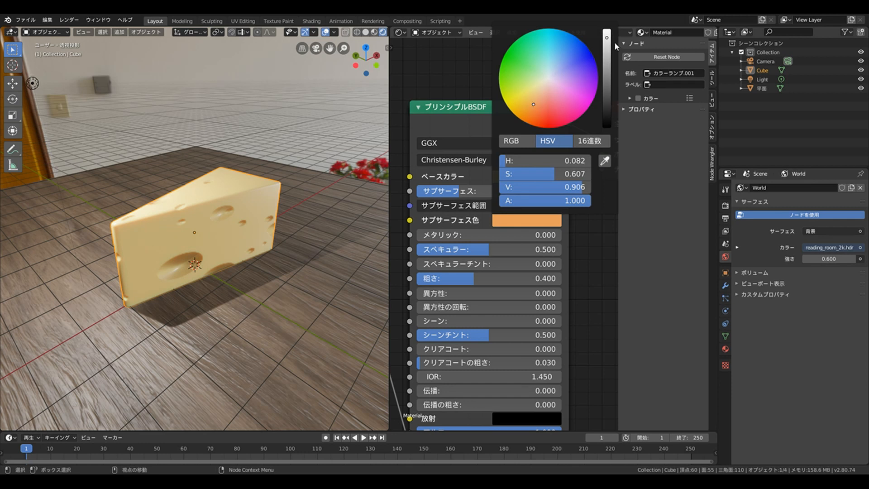
pyautogui.moveTo(607, 42); pyautogui.dragTo(607, 52)
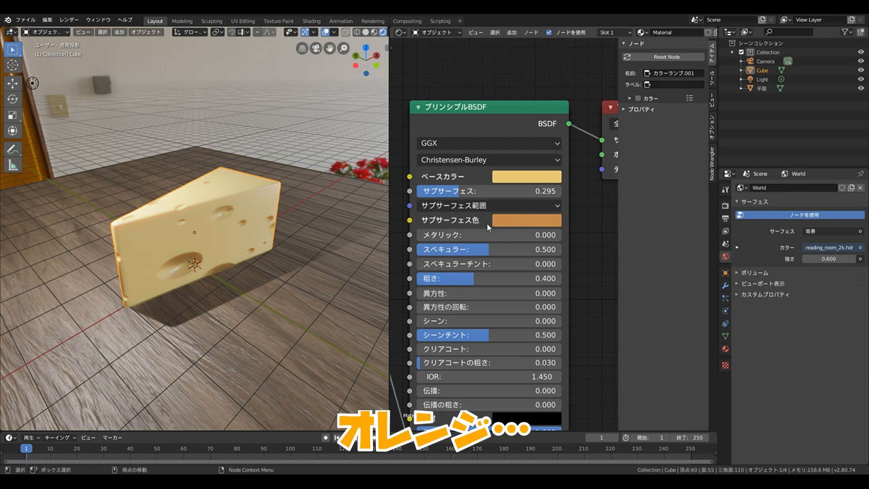
# Step: Try a stronger subsurface value on the cheese material, and set it to 0.3
pyautogui.moveTo(462, 191); pyautogui.dragTo(495, 192)
pyautogui.click(476, 193)
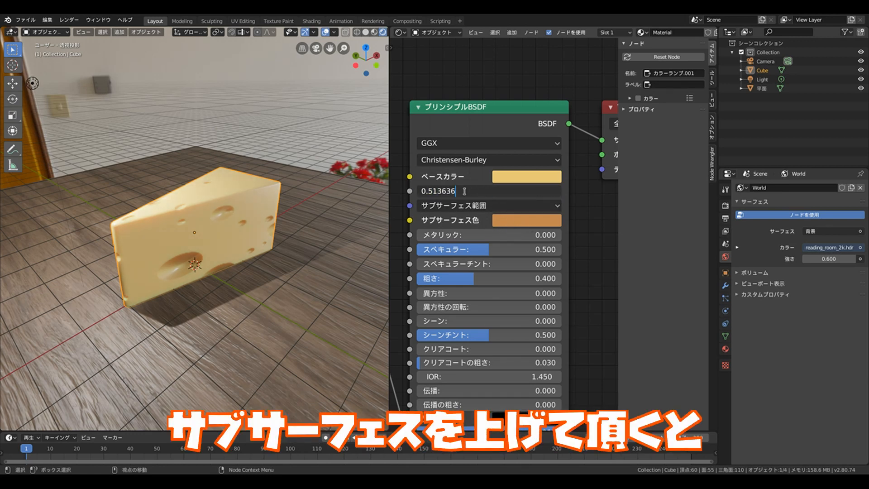
pyautogui.write('.3')
pyautogui.press('Return')
pyautogui.moveTo(227, 195); pyautogui.dragTo(173, 192, button='middle')
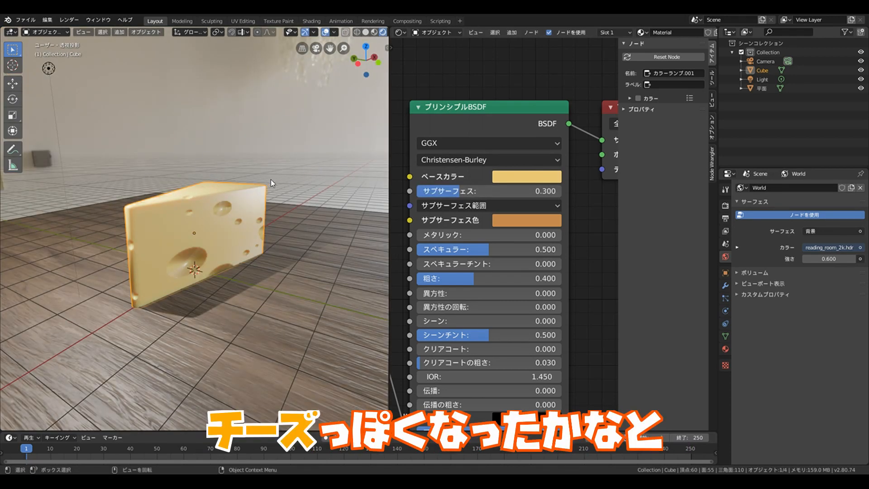
# Step: Change the point light's colour to a warm pale yellow
pyautogui.moveTo(278, 173); pyautogui.dragTo(276, 179, button='middle')
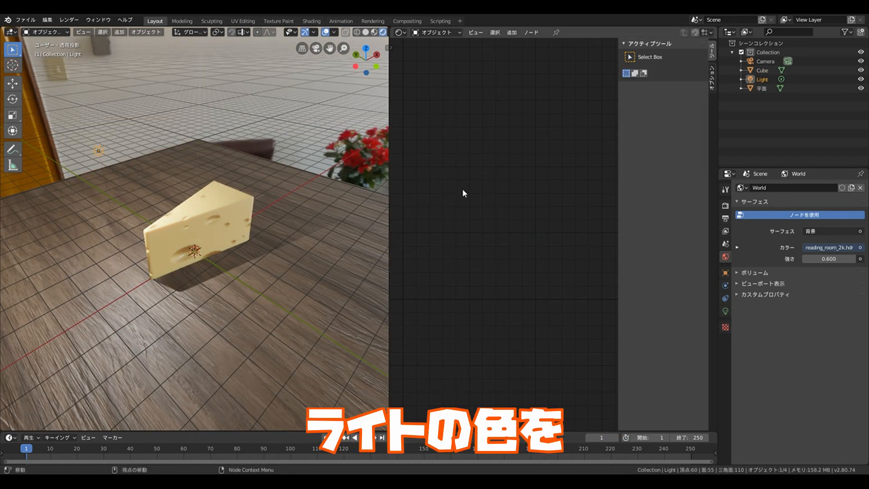
pyautogui.click(725, 311)
pyautogui.click(808, 237)
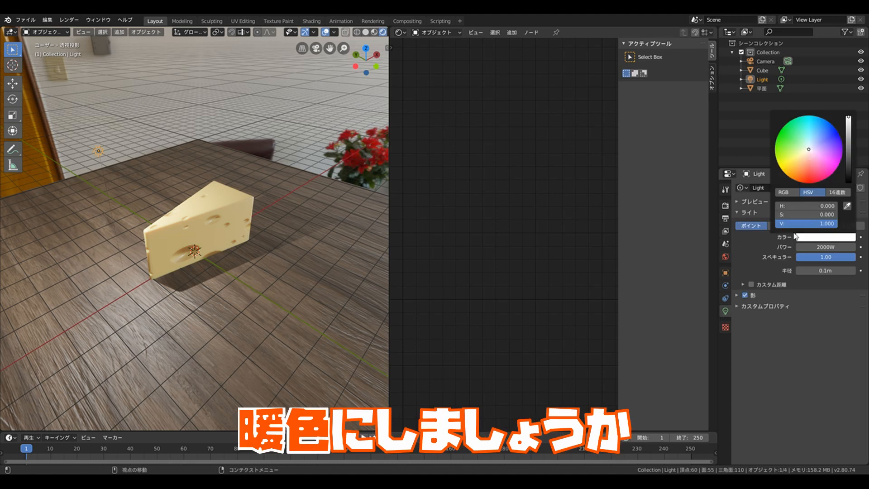
pyautogui.click(817, 237)
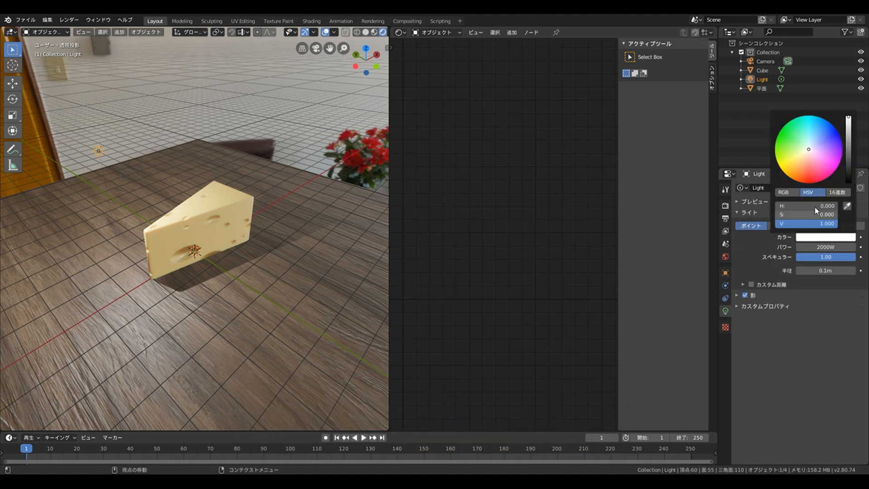
pyautogui.moveTo(808, 149); pyautogui.dragTo(803, 155)
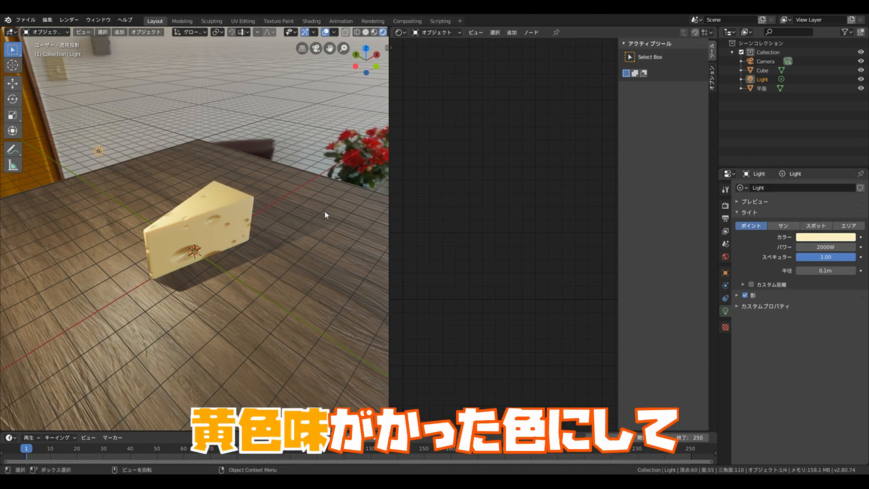
# Step: Raise the roughness of the cheese's Principled BSDF to about 0.527
pyautogui.moveTo(325, 210); pyautogui.dragTo(303, 192, button='middle')
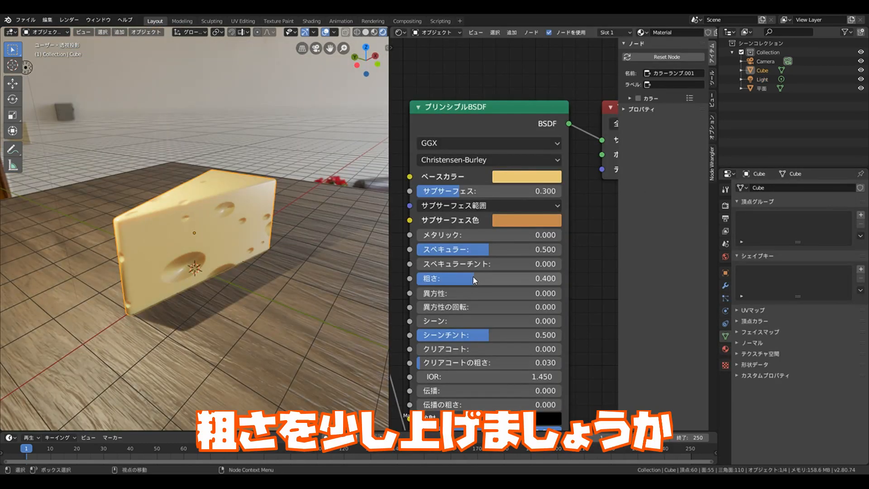
pyautogui.moveTo(477, 279); pyautogui.dragTo(494, 280)
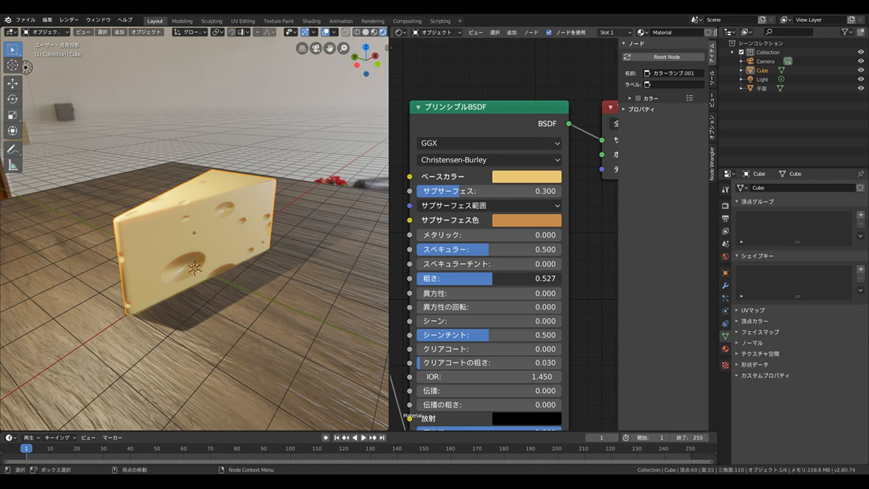
# Step: Set the roughness of the cheese's Principled BSDF to 0.6
pyautogui.click(547, 279)
pyautogui.write('0.6')
pyautogui.press('Return')
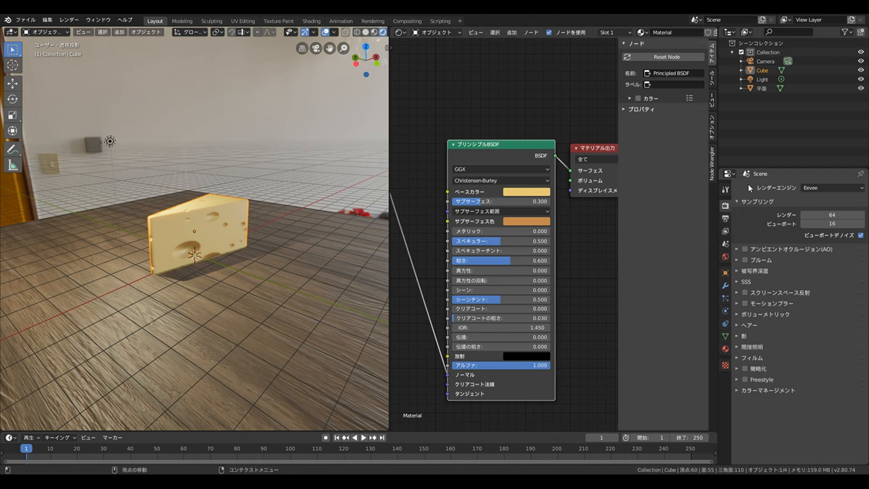
# Step: Enable ambient occlusion, bloom and screen space reflections for the Eevee render
pyautogui.click(745, 249)
pyautogui.click(745, 260)
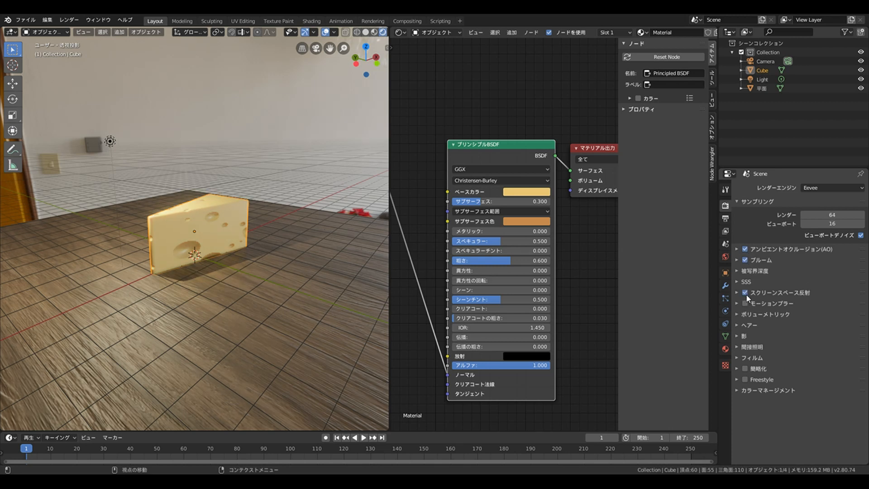
# Step: Set Eevee shadows to the VSM method with a 128-pixel cube size, high bit depth and soft shadows enabled
pyautogui.click(738, 338)
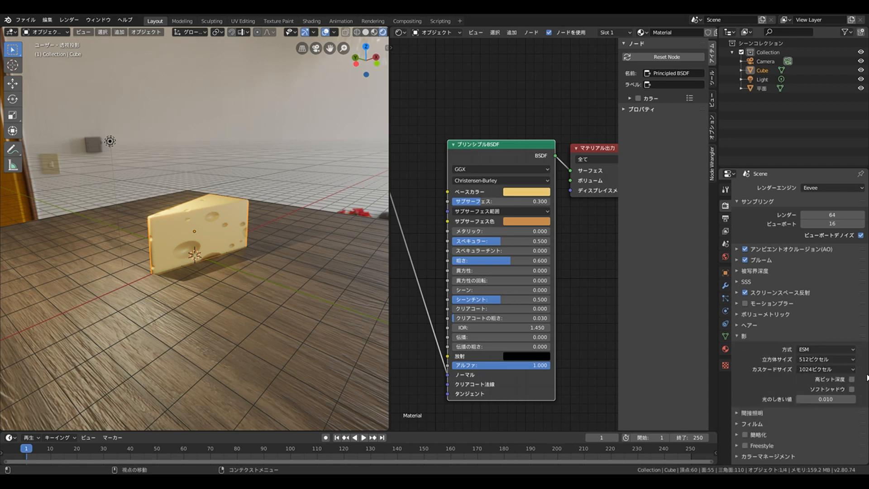
pyautogui.scroll(1, 293, 296)
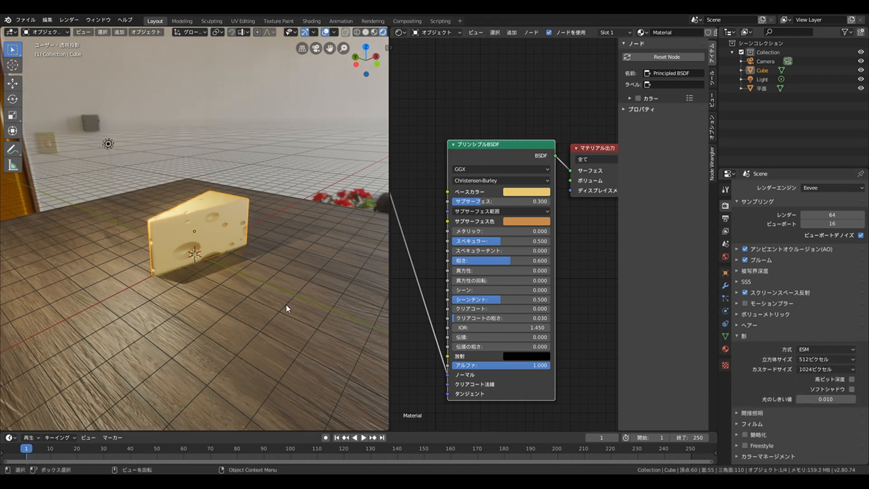
pyautogui.moveTo(287, 307); pyautogui.dragTo(270, 285, button='middle')
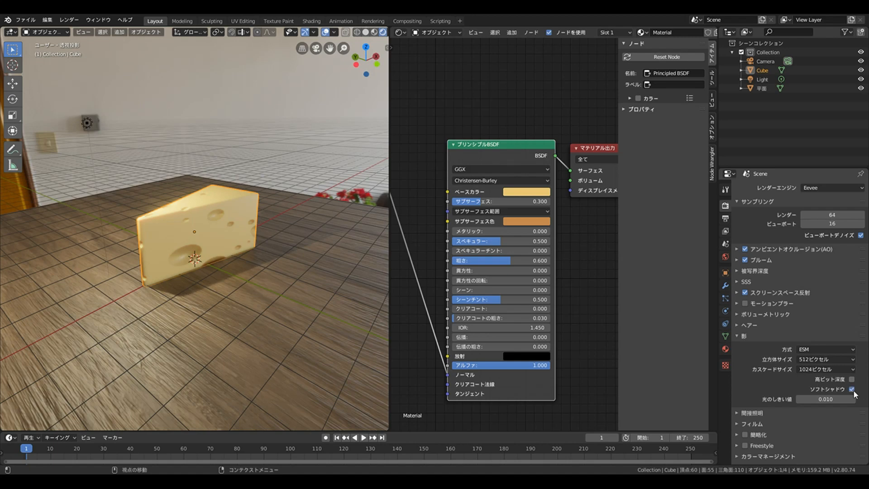
pyautogui.click(829, 350)
pyautogui.click(819, 369)
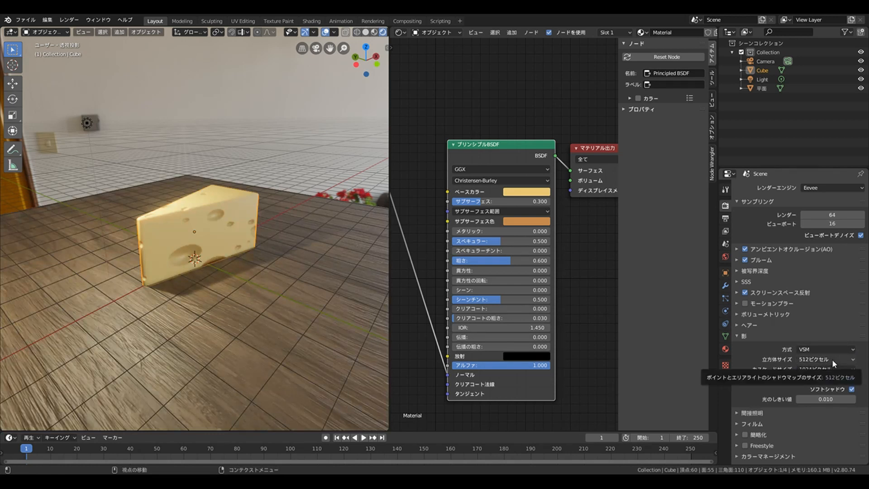
pyautogui.click(832, 359)
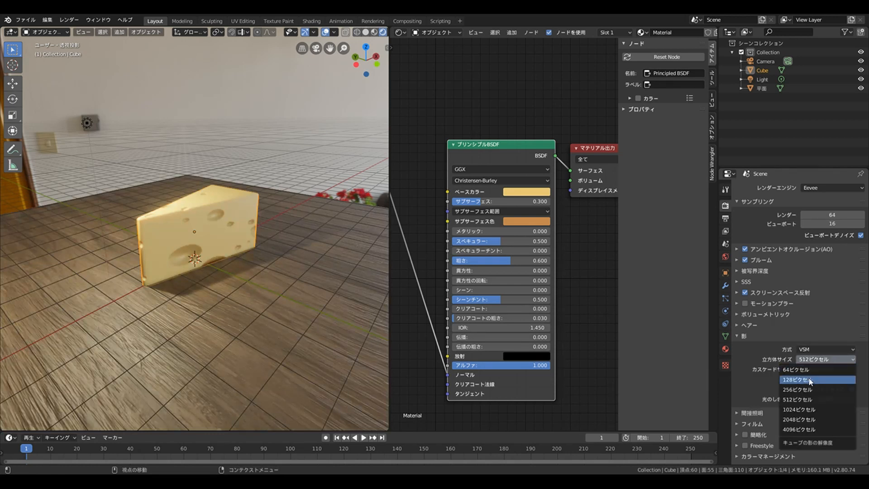
pyautogui.click(808, 382)
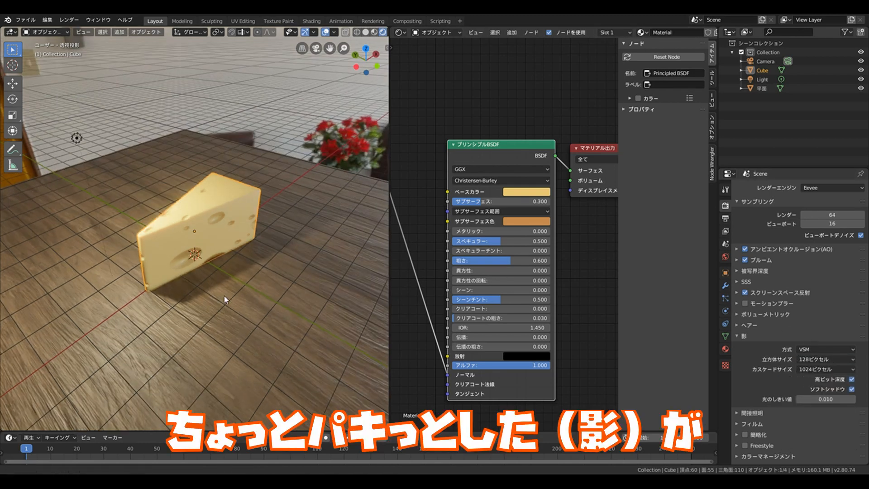
pyautogui.moveTo(224, 295); pyautogui.dragTo(255, 286, button='middle')
pyautogui.scroll(-2, 287, 276)
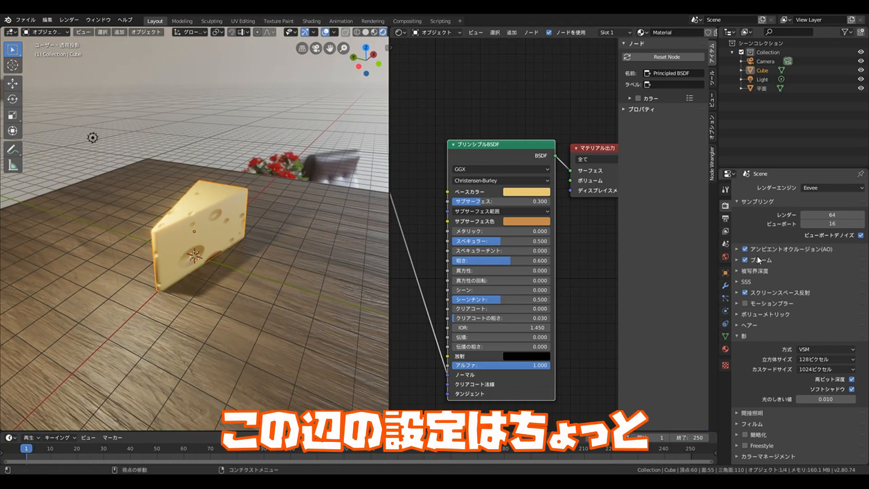
pyautogui.click(740, 259)
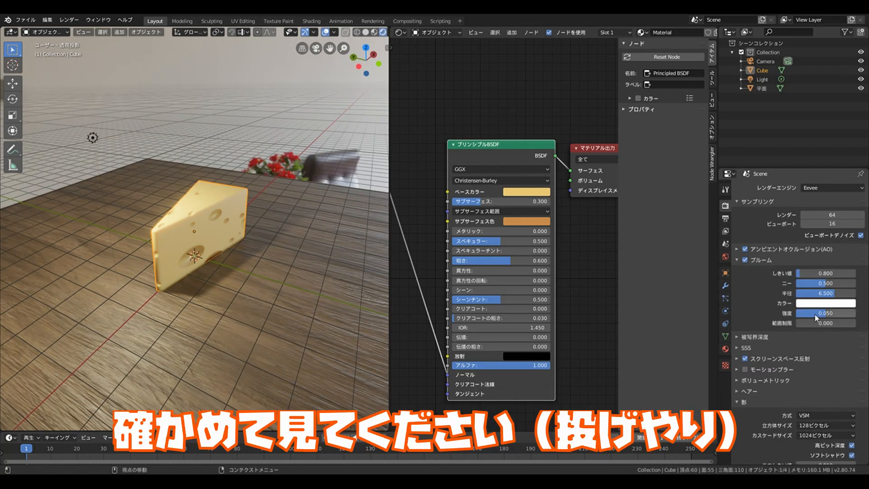
pyautogui.click(731, 259)
# Step: Lower the strength of the world's HDRI background to 0
pyautogui.moveTo(267, 240); pyautogui.dragTo(206, 259, button='middle')
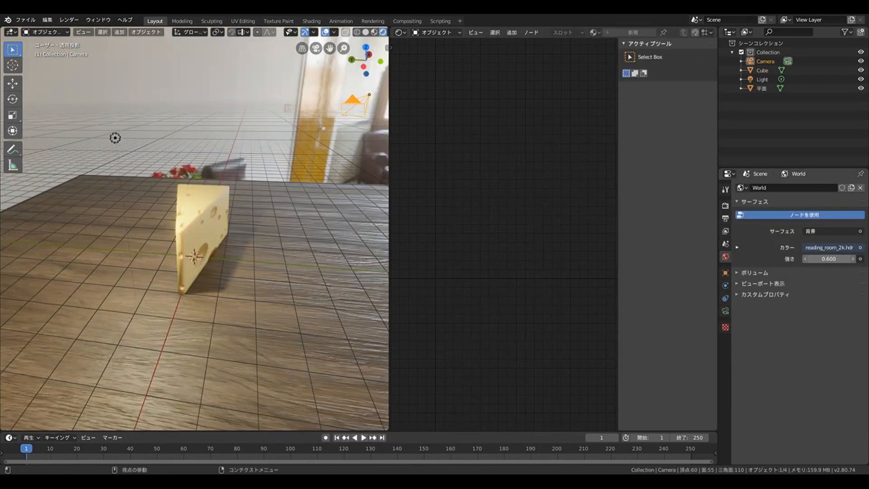
pyautogui.moveTo(829, 259); pyautogui.dragTo(808, 259)
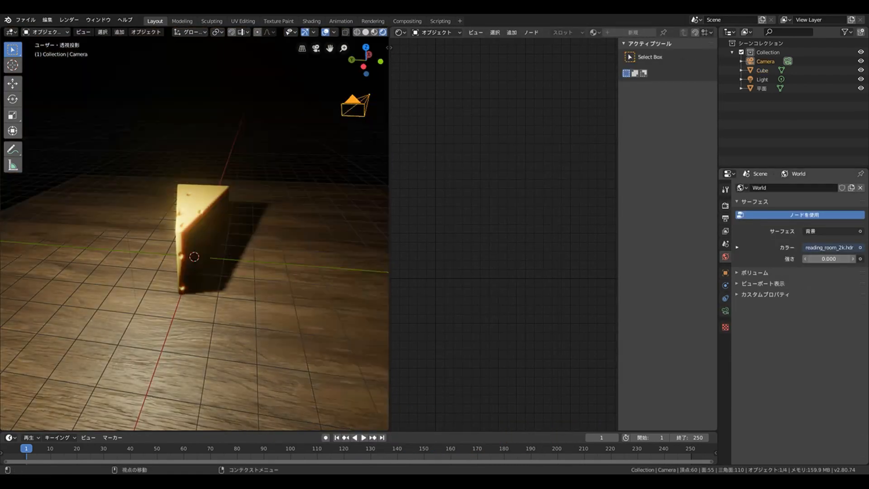
# Step: Move the point light across to the other side of the cheese, and set the HDRI background strength to 0.2
pyautogui.moveTo(330, 241); pyautogui.dragTo(185, 180, button='middle')
pyautogui.click(154, 180)
pyautogui.press('g')
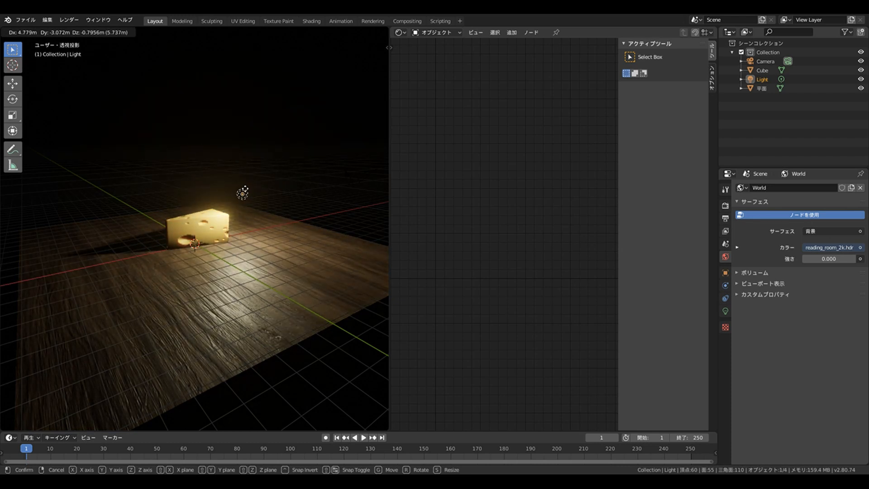
pyautogui.click(244, 189)
pyautogui.moveTo(210, 164); pyautogui.dragTo(248, 178, button='middle')
pyautogui.press('g')
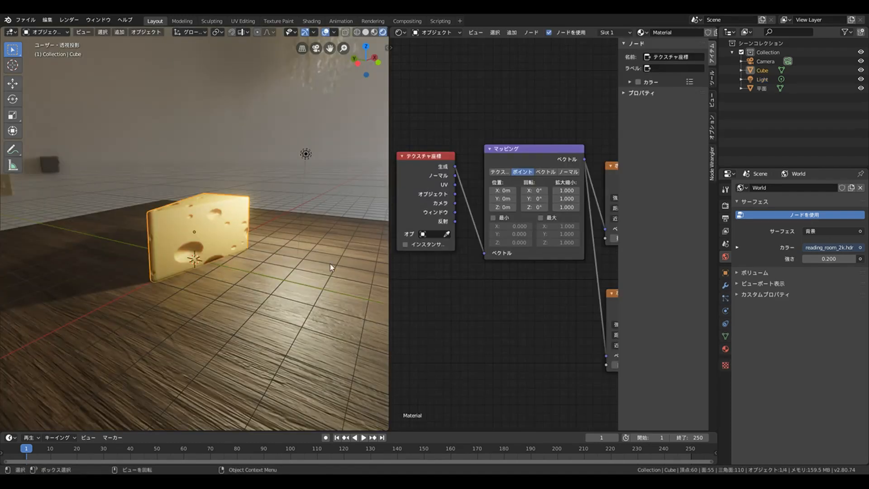
pyautogui.moveTo(270, 194); pyautogui.dragTo(303, 107, button='middle')
# Step: Duplicate the point light, placing the copy on the opposite side of the cheese with a 0.51 m shift along Y
pyautogui.click(273, 157)
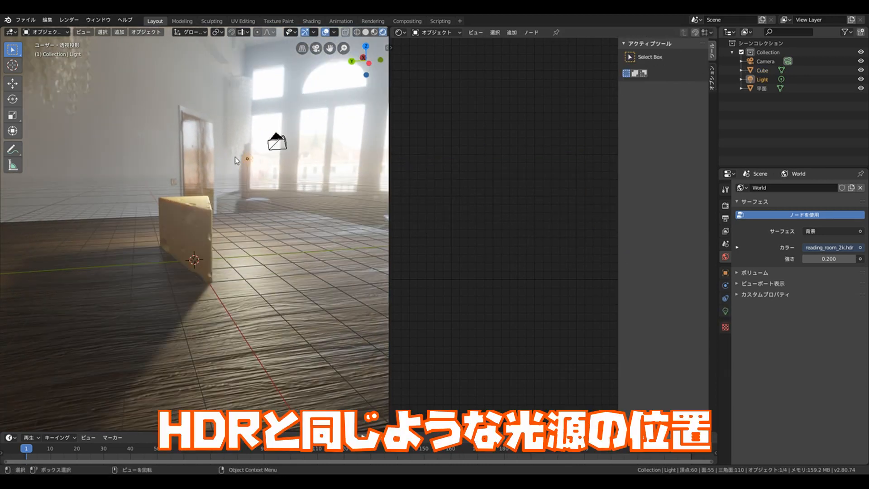
pyautogui.moveTo(273, 187); pyautogui.dragTo(197, 210, button='middle')
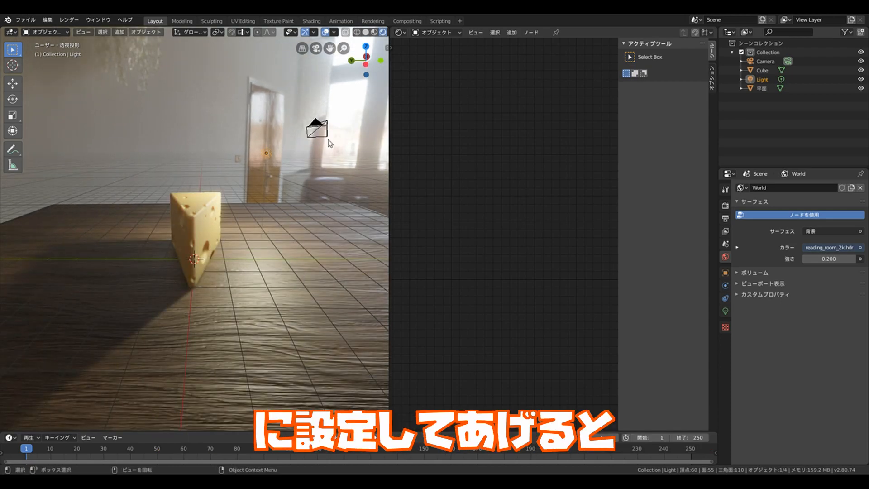
pyautogui.moveTo(328, 139)
pyautogui.mouseDown(button='middle')
pyautogui.moveTo(189, 142)
pyautogui.moveTo(325, 127)
pyautogui.moveTo(337, 130)
pyautogui.moveTo(333, 144)
pyautogui.mouseUp(button='middle')
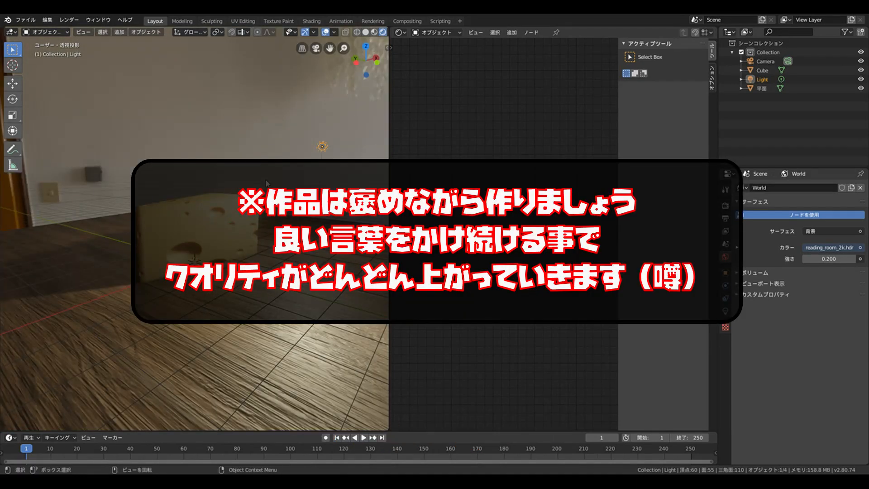
pyautogui.moveTo(268, 183); pyautogui.dragTo(218, 179, button='middle')
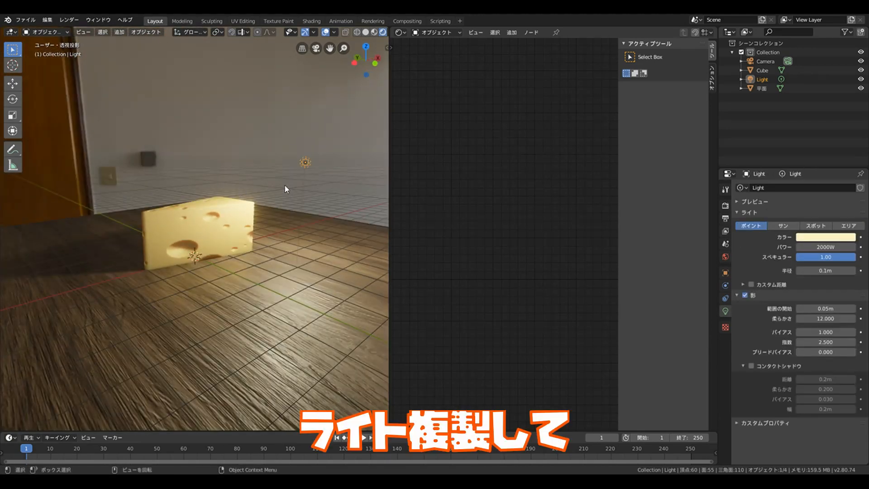
pyautogui.hotkey('shift', 'd')
pyautogui.click(127, 174)
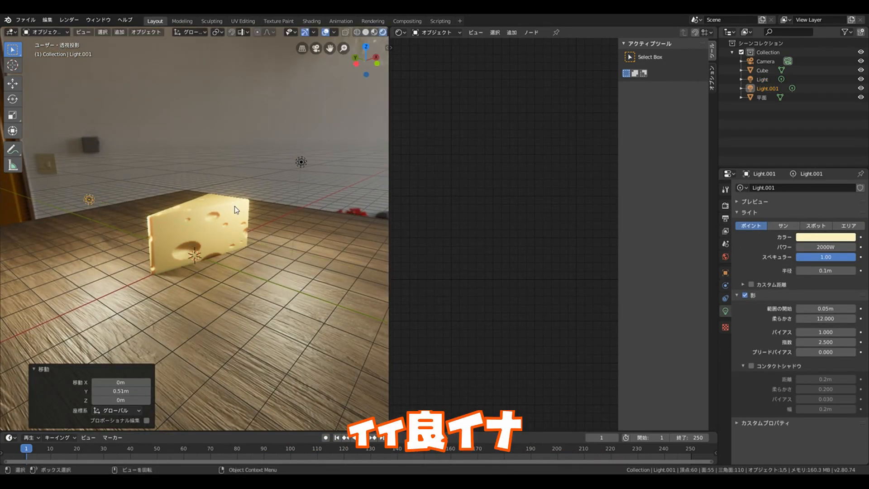
# Step: Change the duplicated light's colour to light blue and set its power to 1000 W
pyautogui.click(825, 237)
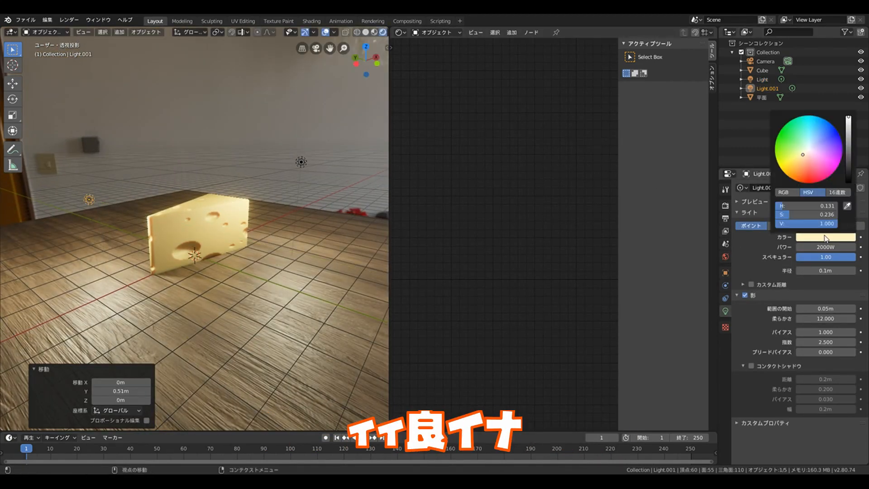
pyautogui.click(823, 138)
pyautogui.moveTo(823, 137); pyautogui.dragTo(818, 136)
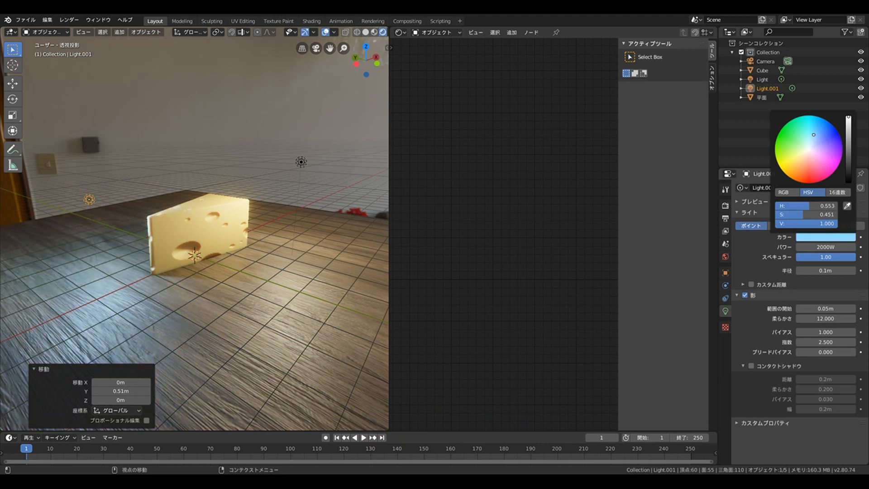
pyautogui.click(829, 247)
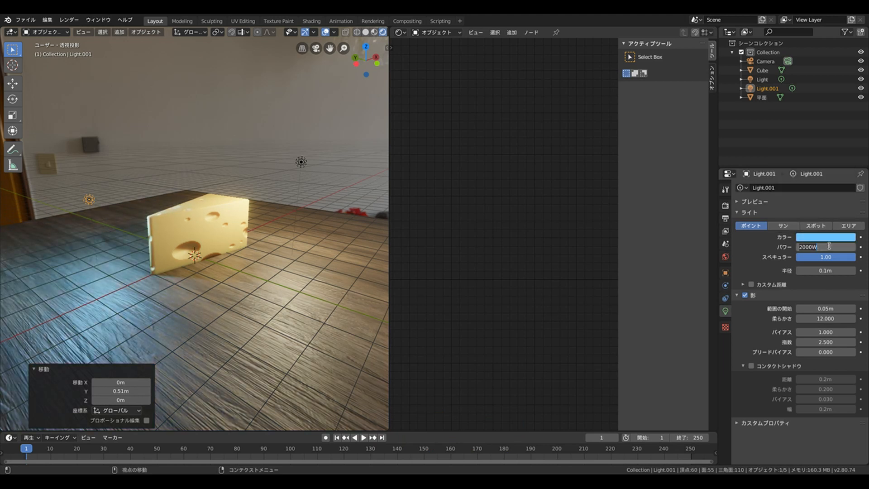
pyautogui.write('1000')
pyautogui.press('Return')
# Step: Try the yellow light as a spot light aimed at the cheese, and undo back to the point light
pyautogui.moveTo(317, 213)
pyautogui.mouseDown(button='middle')
pyautogui.moveTo(331, 211)
pyautogui.moveTo(336, 195)
pyautogui.moveTo(322, 204)
pyautogui.mouseUp(button='middle')
pyautogui.click(285, 161)
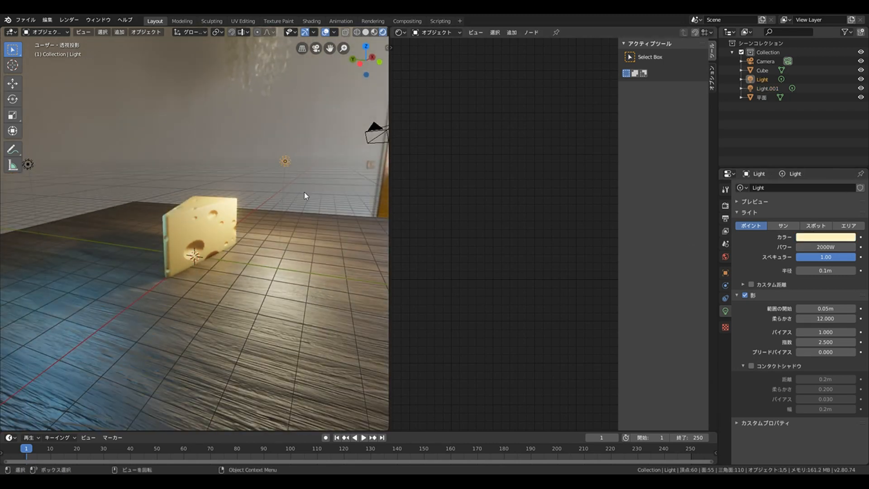
pyautogui.click(817, 226)
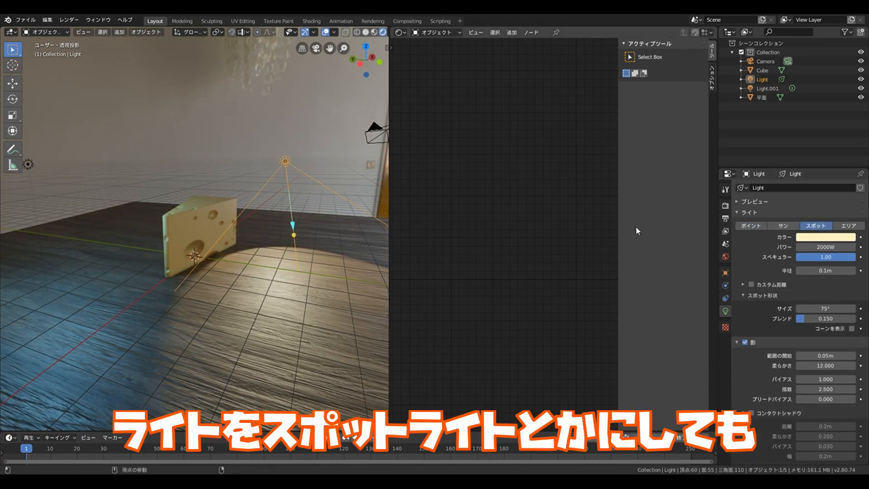
pyautogui.click(243, 121)
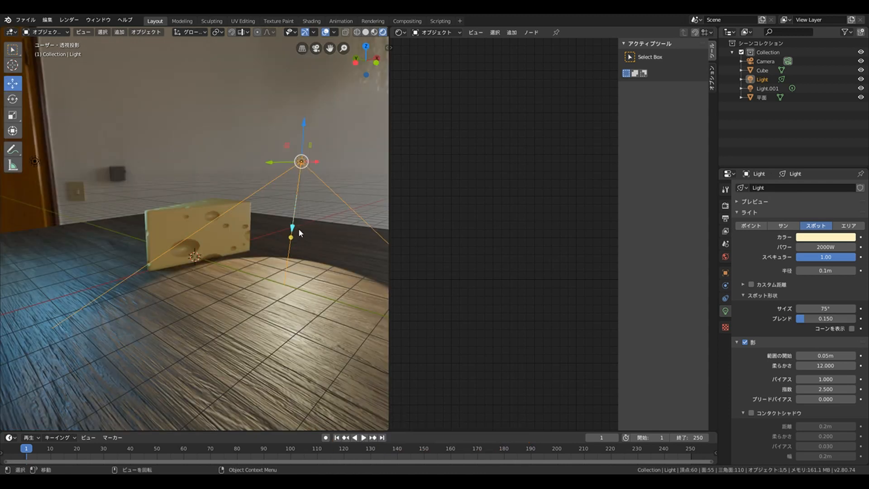
pyautogui.moveTo(298, 228); pyautogui.dragTo(244, 211)
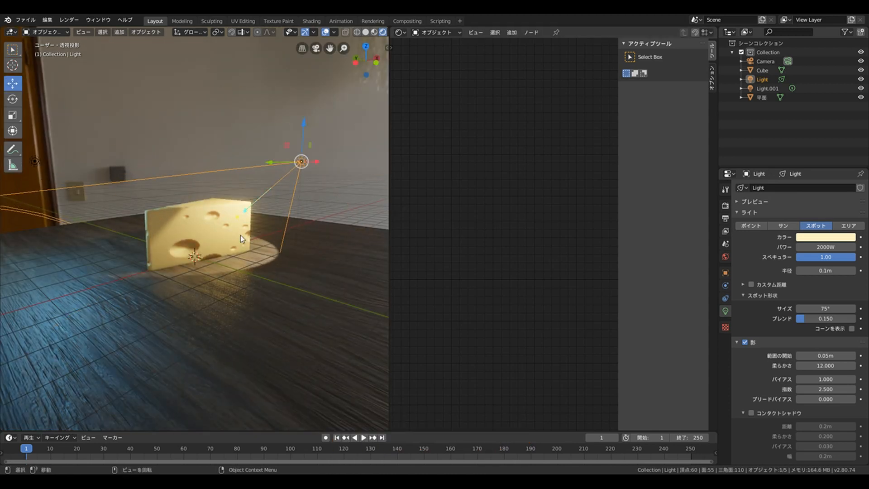
pyautogui.moveTo(233, 240); pyautogui.dragTo(244, 236, button='middle')
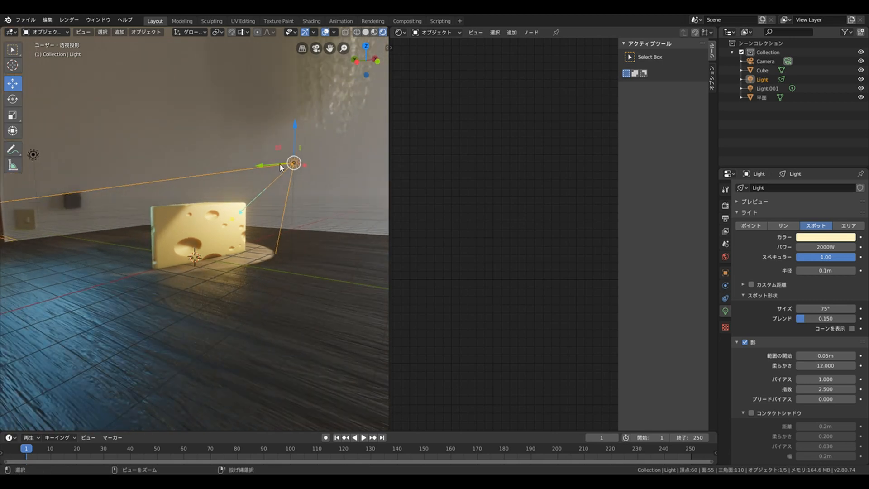
pyautogui.hotkey('ctrl', 'z')
pyautogui.hotkey('ctrl', 'z')
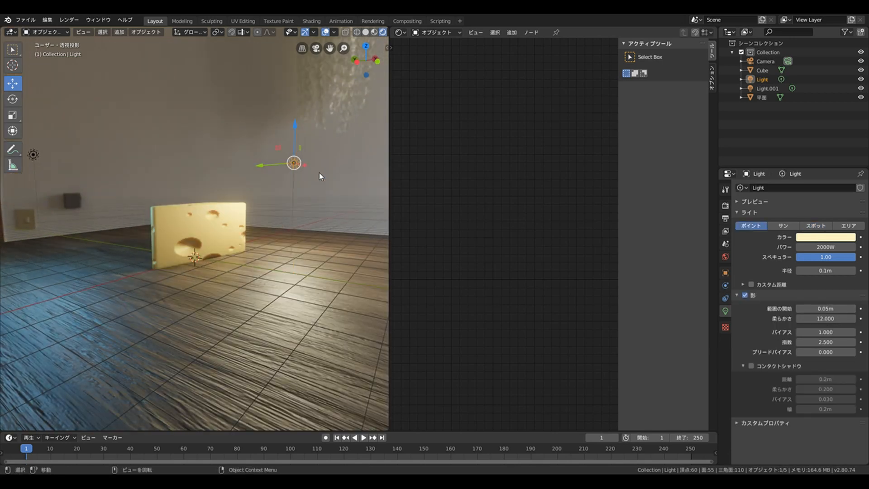
# Step: Try shifting the cheese's hole pattern through the X location of the Mapping node
pyautogui.click(189, 219)
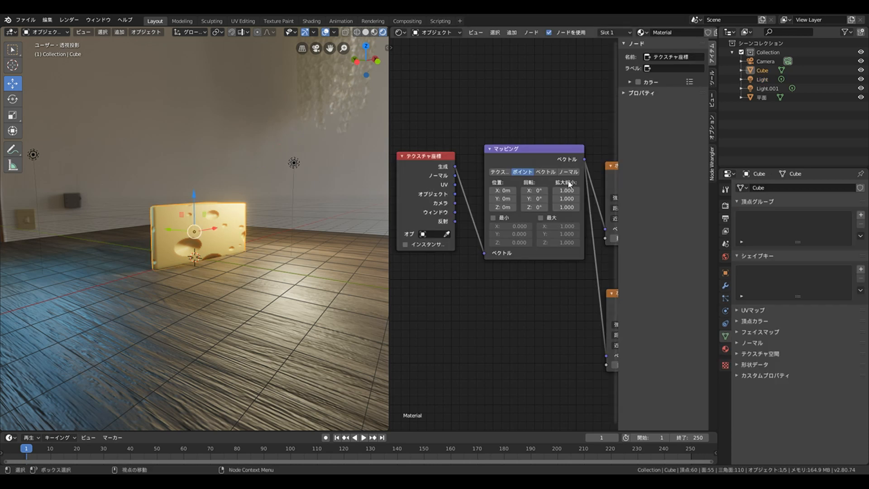
pyautogui.moveTo(486, 120); pyautogui.dragTo(417, 123, button='middle')
pyautogui.moveTo(463, 197); pyautogui.dragTo(512, 198)
pyautogui.press('Escape')
pyautogui.press('Escape')
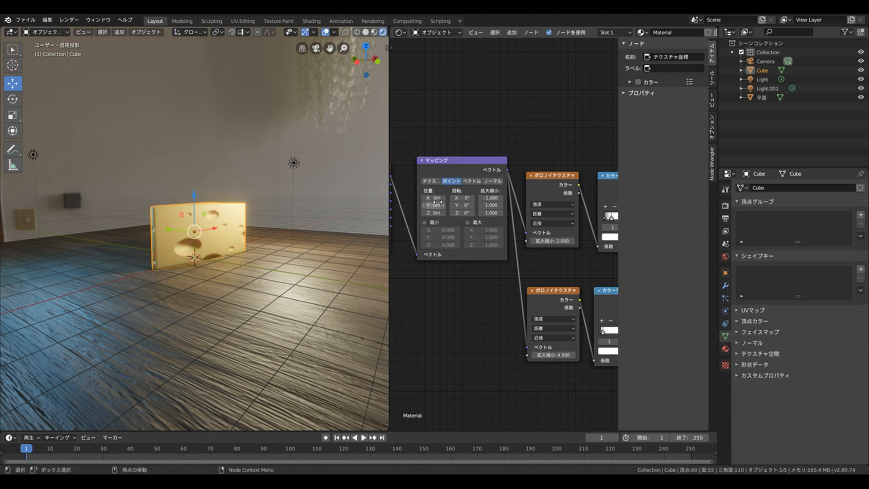
pyautogui.moveTo(435, 198); pyautogui.dragTo(458, 198)
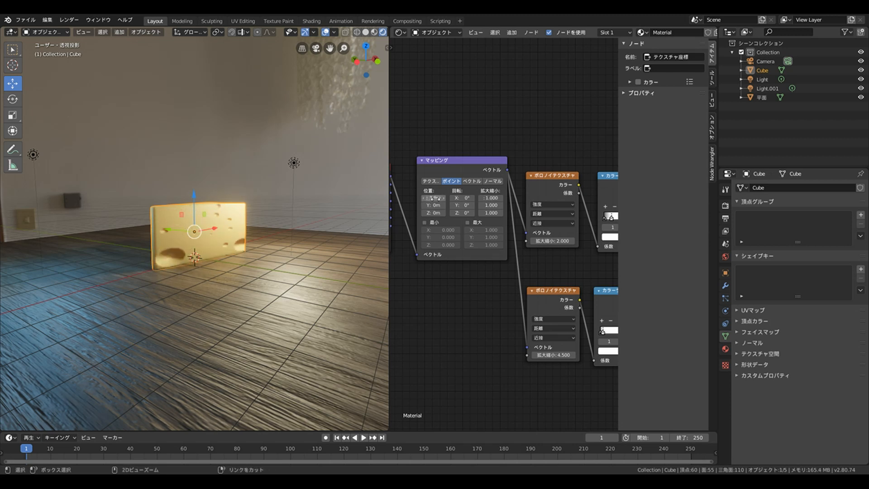
pyautogui.press('Escape')
# Step: Examine the cheese material's Voronoi, colour ramp, mix and bump nodes, and the finished scene with a row of cheese wedges
pyautogui.moveTo(552, 269); pyautogui.dragTo(487, 274, button='middle')
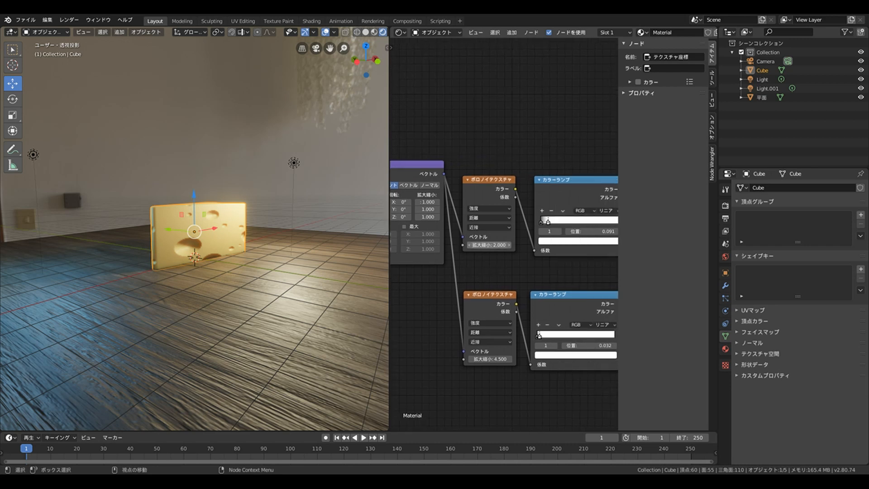
pyautogui.moveTo(587, 229); pyautogui.dragTo(528, 229, button='middle')
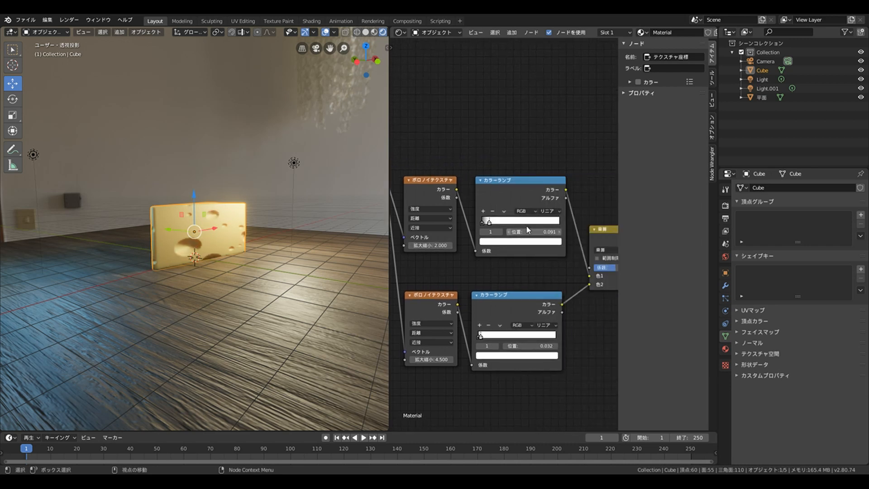
pyautogui.scroll(-2, 567, 181)
pyautogui.moveTo(567, 181); pyautogui.dragTo(440, 184, button='middle')
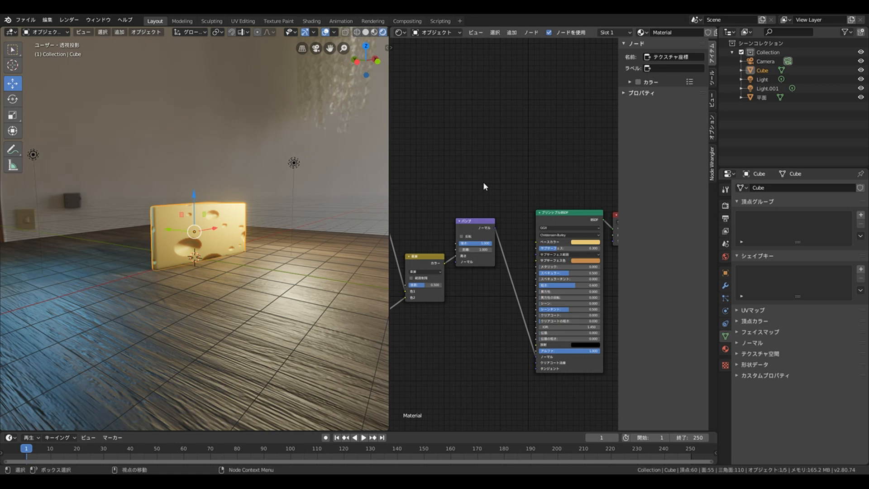
pyautogui.moveTo(230, 192); pyautogui.dragTo(256, 176, button='middle')
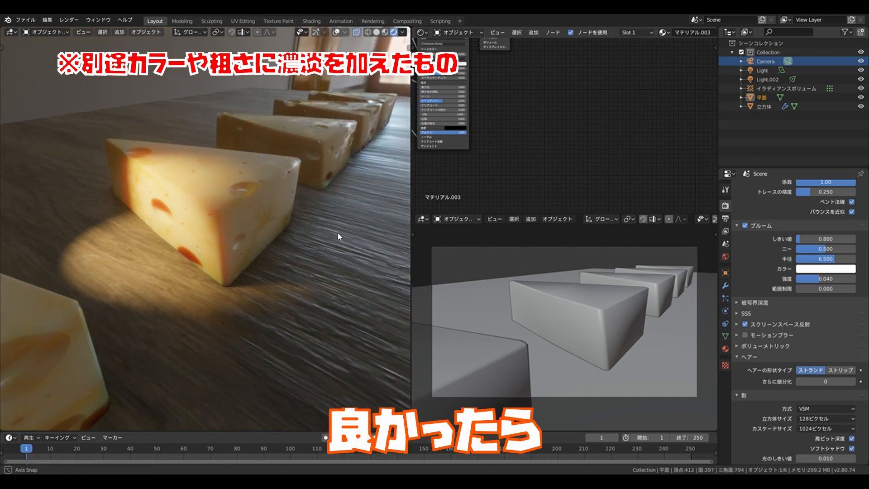
pyautogui.keyDown('ctrl'); pyautogui.moveTo(297, 268); pyautogui.dragTo(299, 263, button='middle'); pyautogui.keyUp('ctrl')
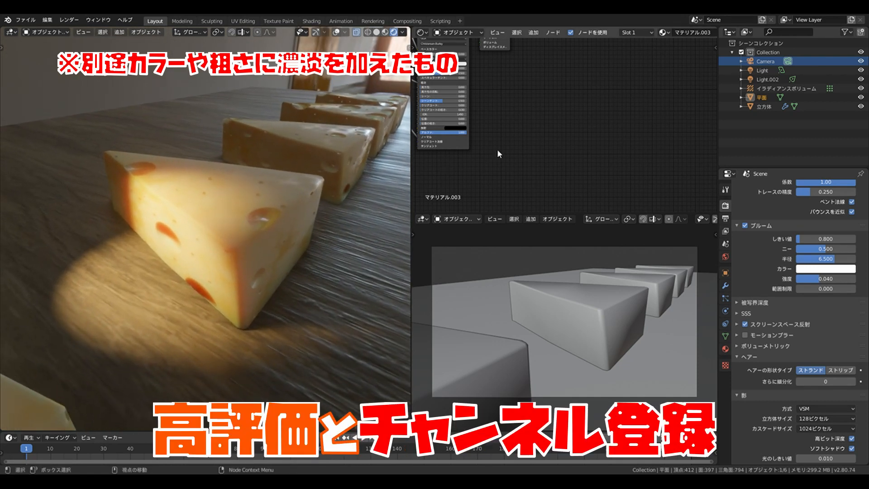
pyautogui.moveTo(531, 95); pyautogui.dragTo(668, 128, button='middle')
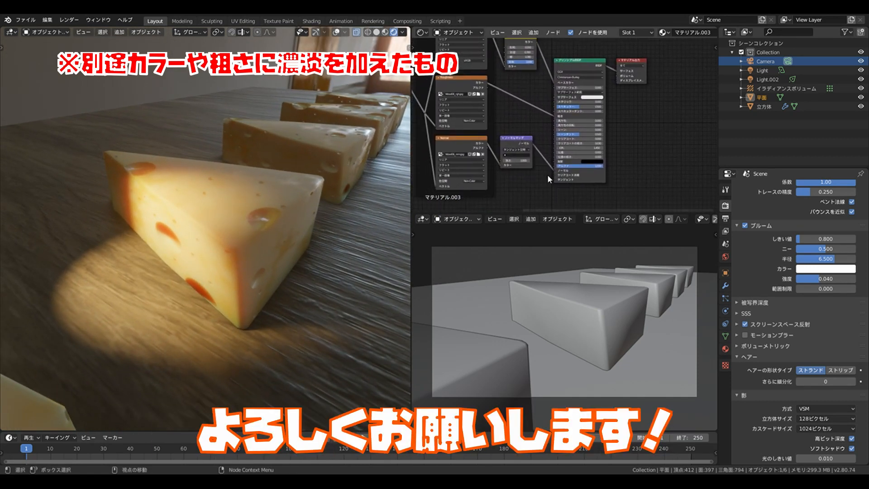